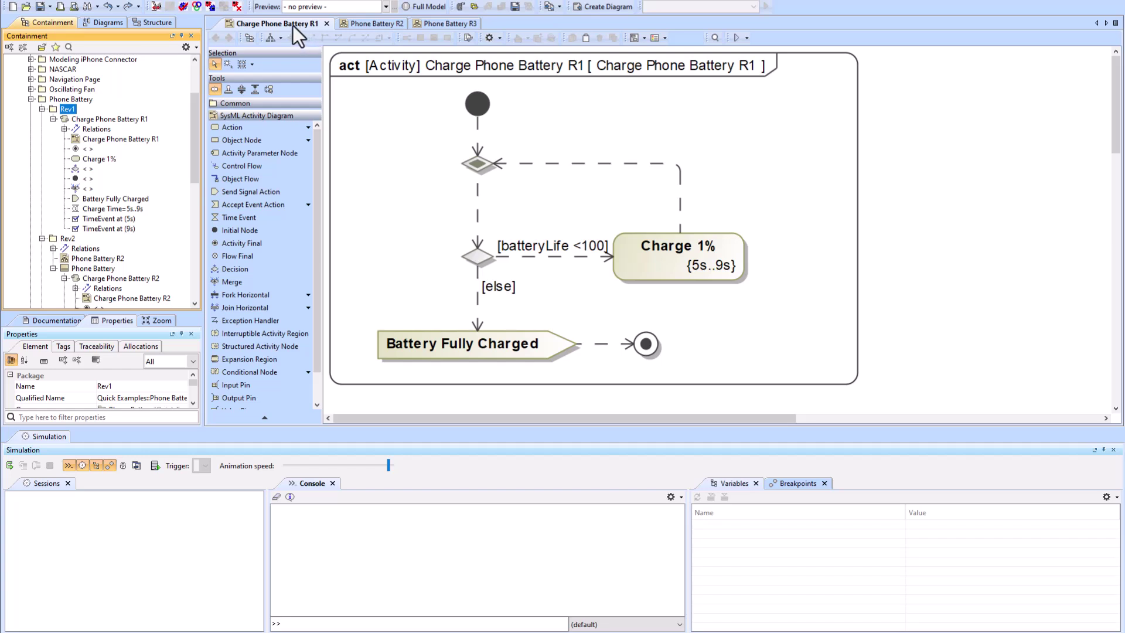
- Review the Phone Battery R2 and Phone Battery R3 diagrams, and return to the Charge Phone Battery R1 diagram
{"action": "left_click", "coordinate": [368, 25]}
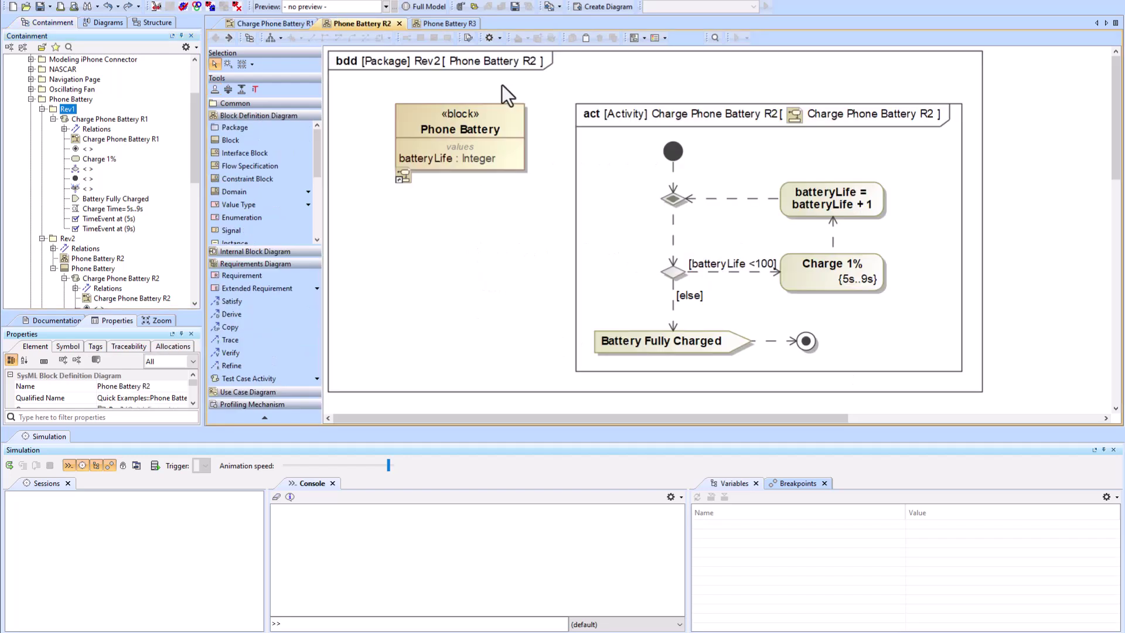
{"action": "left_click", "coordinate": [452, 24]}
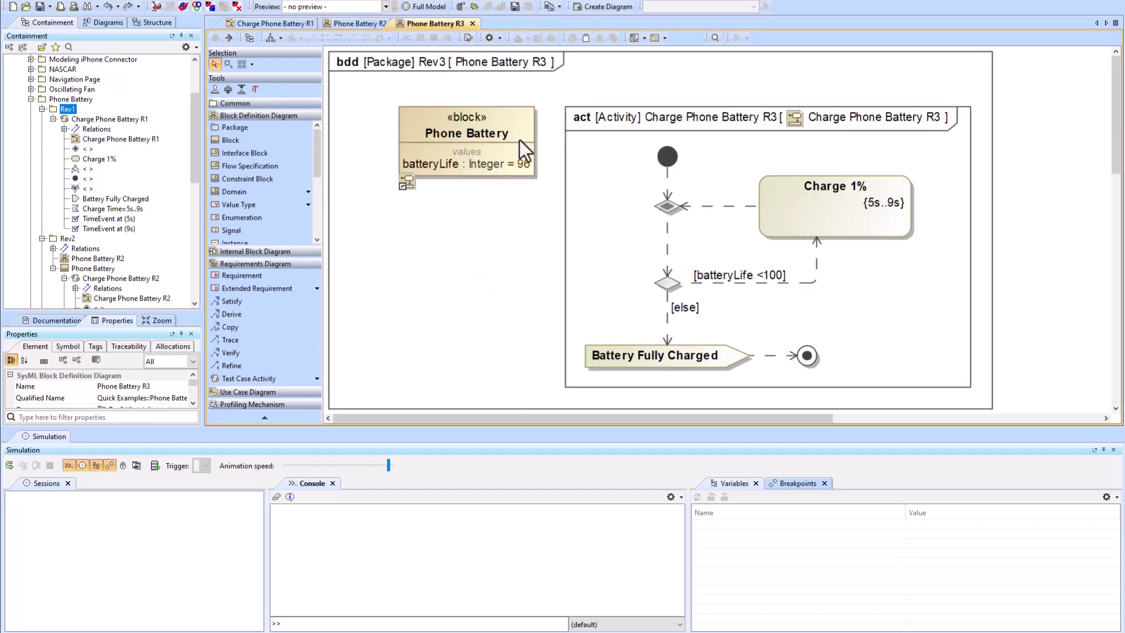
{"action": "left_click", "coordinate": [262, 22]}
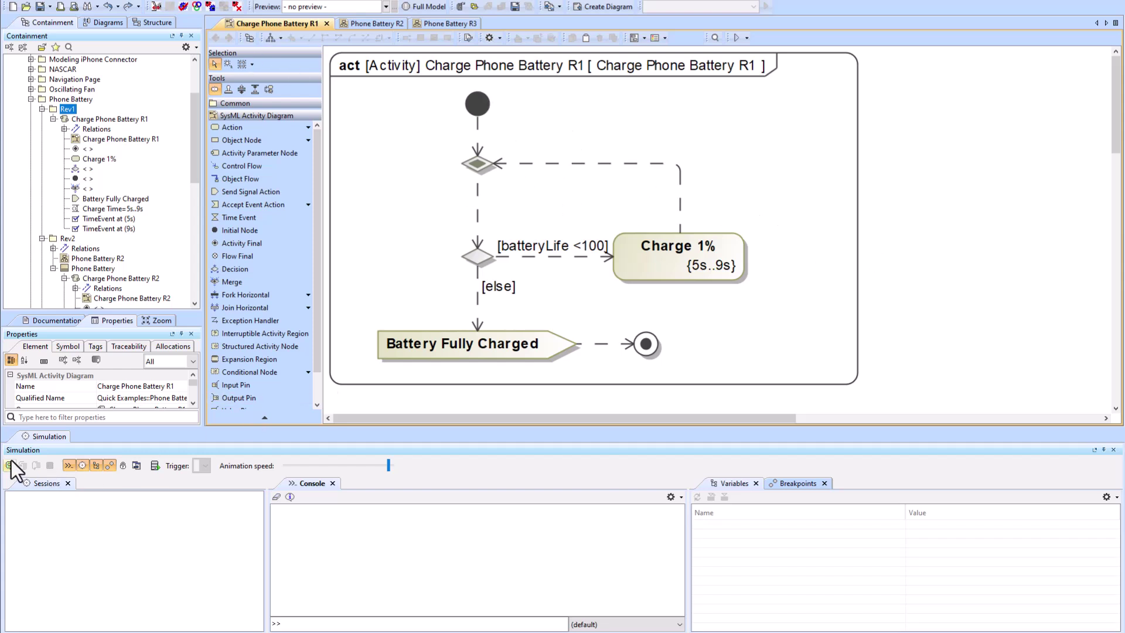
- Simulate the Charge Phone Battery R1 activity, answering Yes to the batteryLife <100 question three times and No the fourth time
{"action": "left_click", "coordinate": [736, 39]}
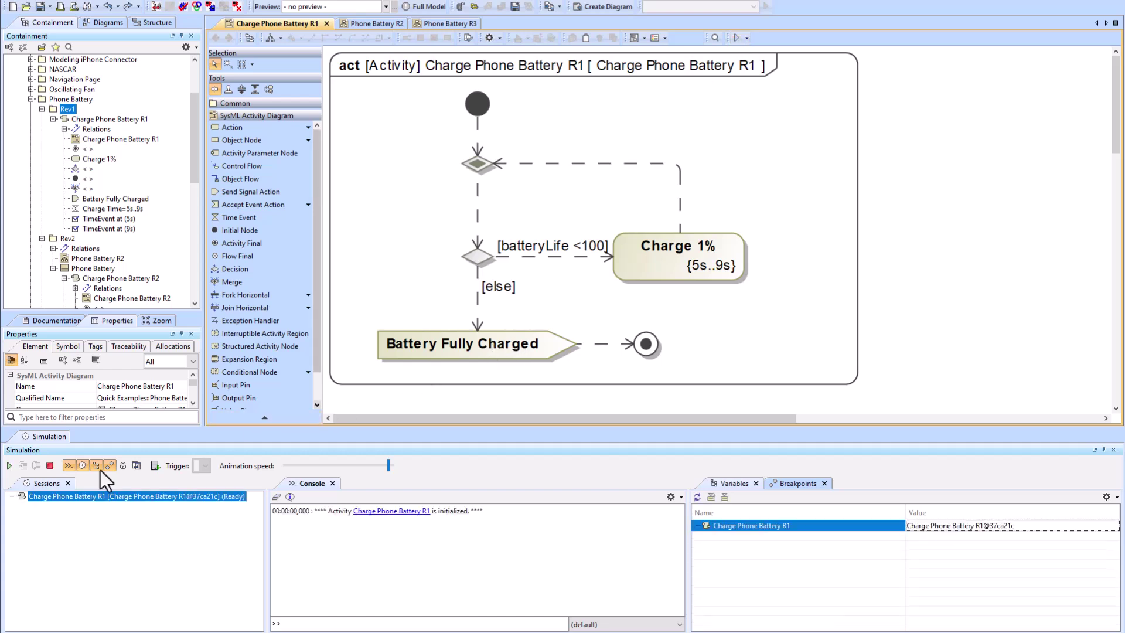
{"action": "left_click", "coordinate": [10, 466]}
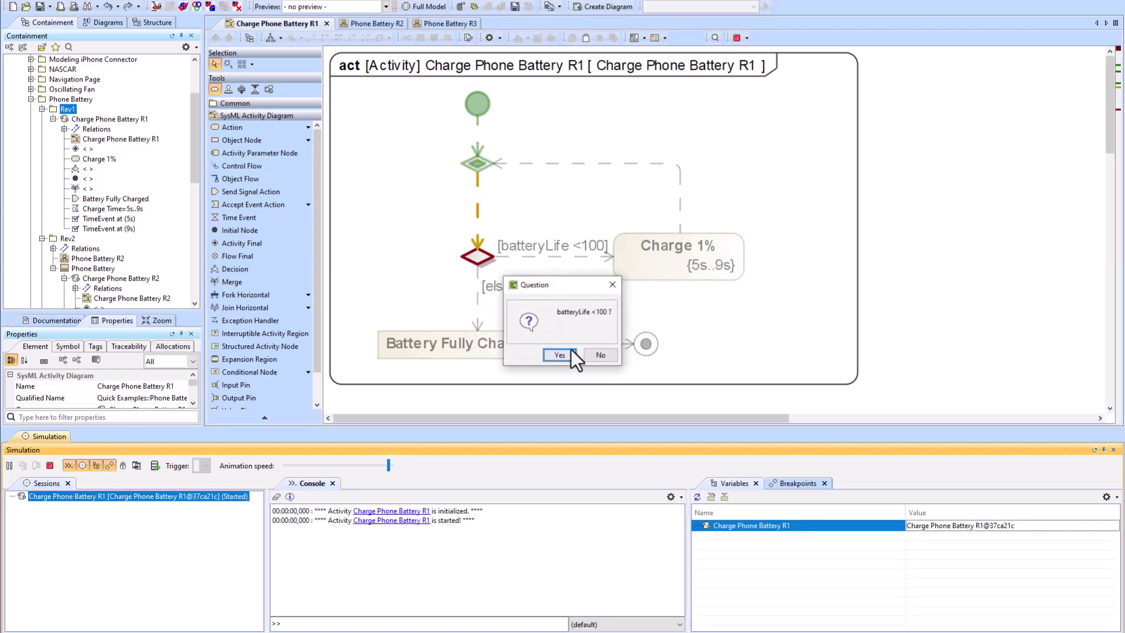
{"action": "left_click", "coordinate": [563, 357]}
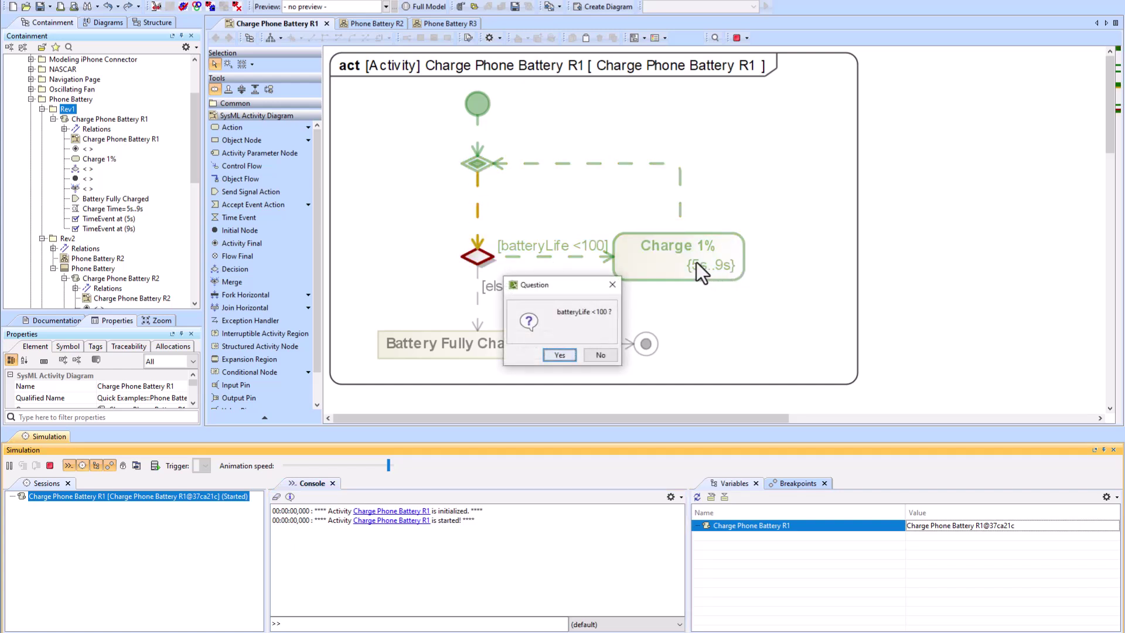
{"action": "left_click", "coordinate": [559, 355]}
{"action": "left_click", "coordinate": [559, 356]}
{"action": "left_click", "coordinate": [599, 355]}
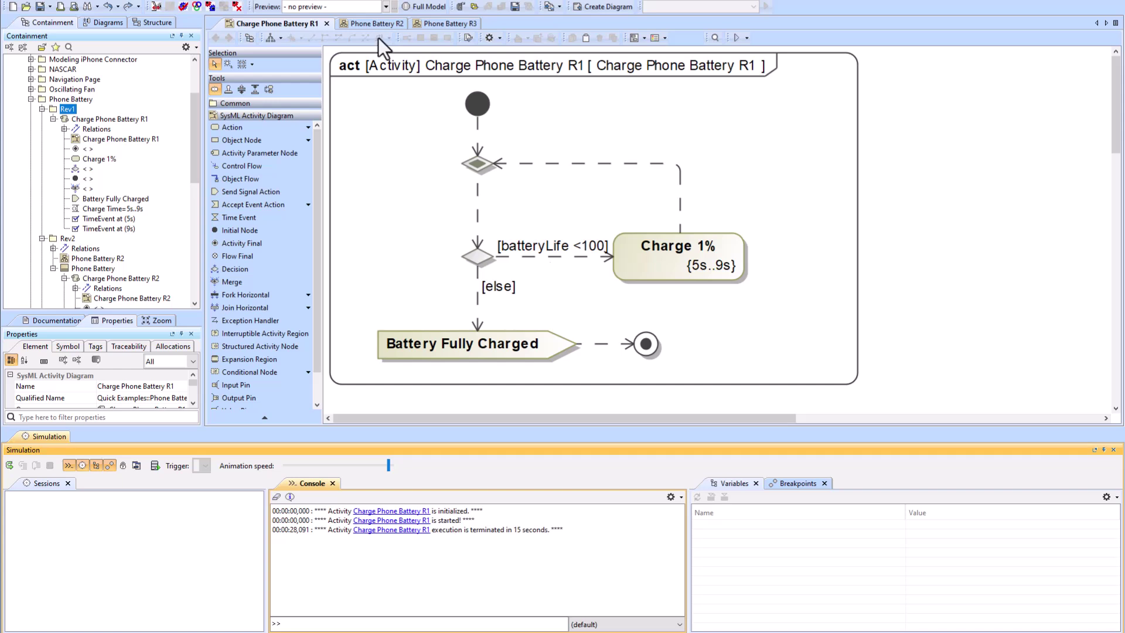
- Simulate the Phone Battery block in the Phone Battery R2 diagram and set batteryLife to 98 during the run
{"action": "left_click", "coordinate": [361, 24]}
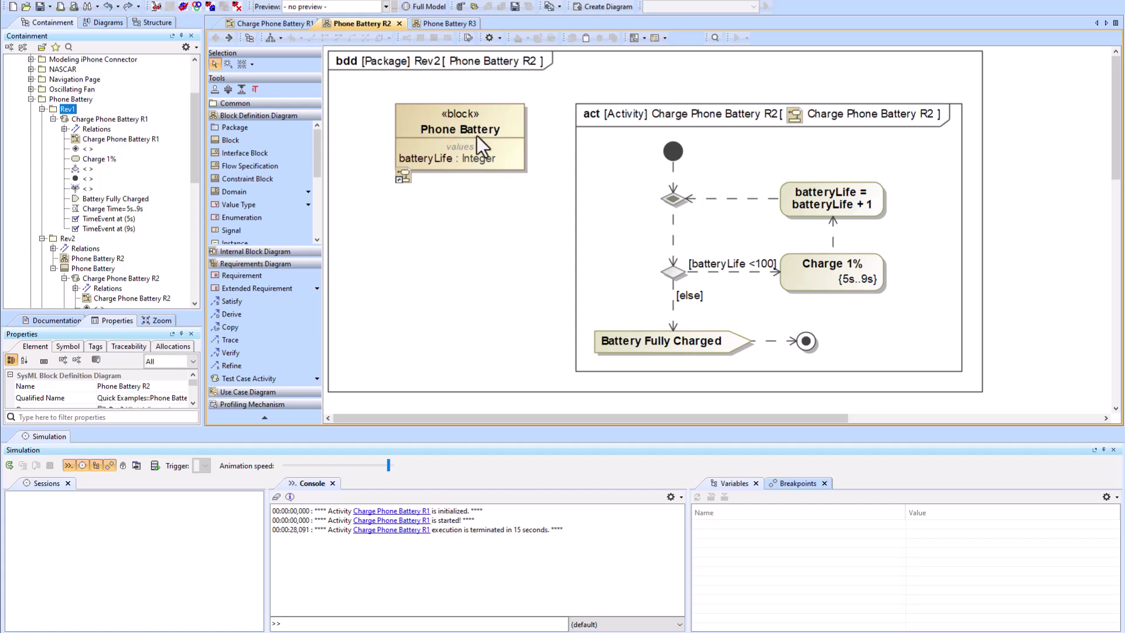
{"action": "left_click", "coordinate": [516, 118]}
{"action": "left_click", "coordinate": [736, 39]}
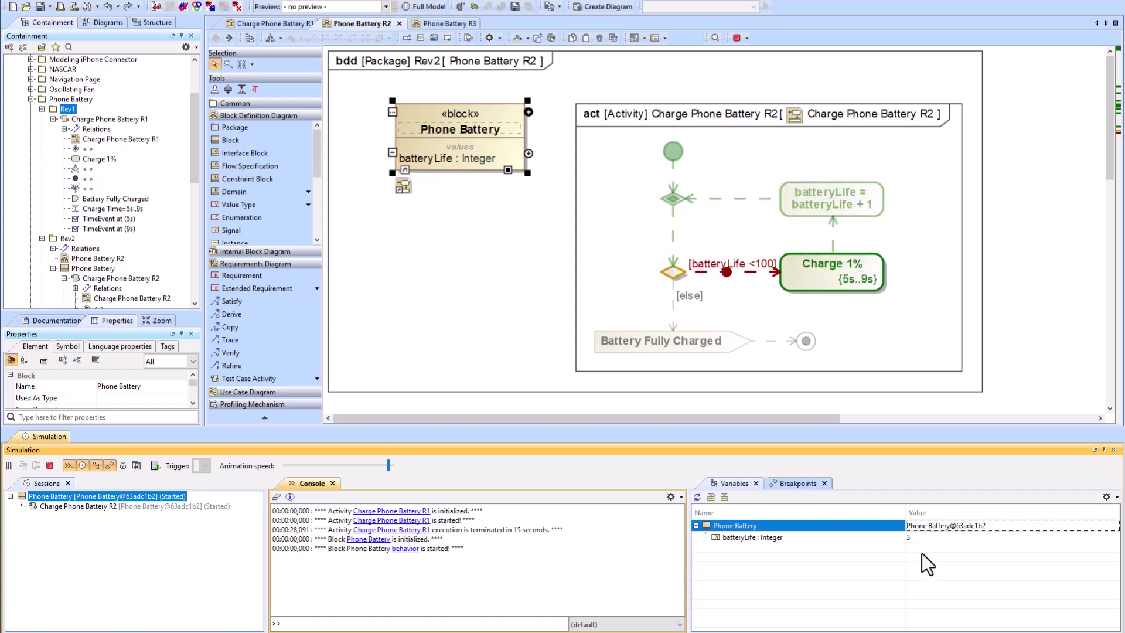
{"action": "left_click", "coordinate": [923, 537]}
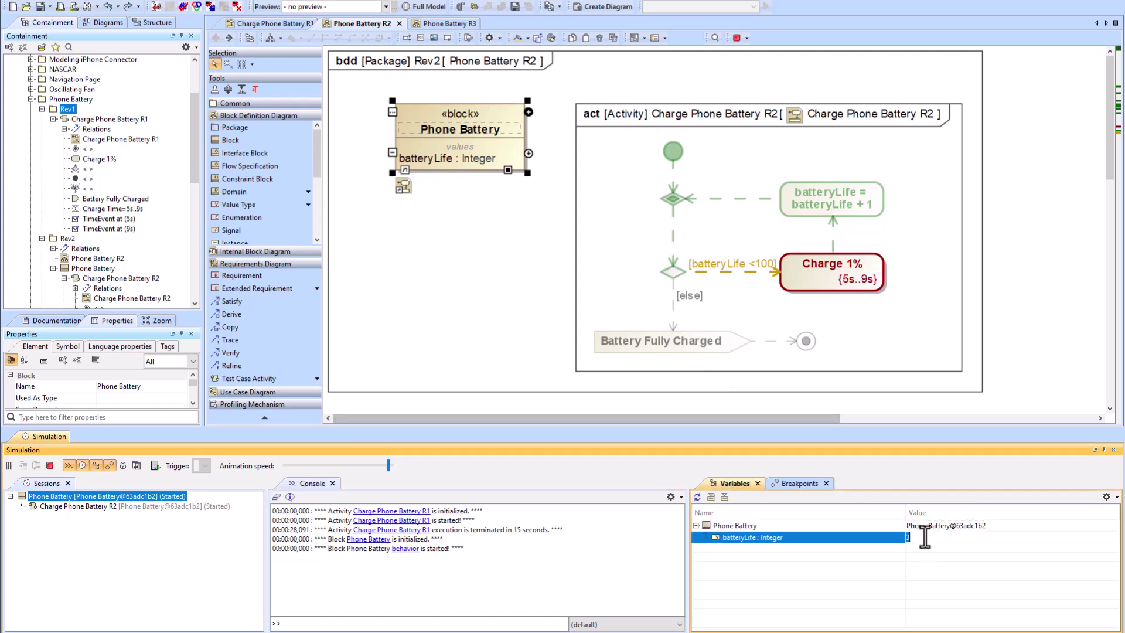
{"action": "type", "text": "98"}
{"action": "key", "text": "Return"}
{"action": "type", "text": "."}
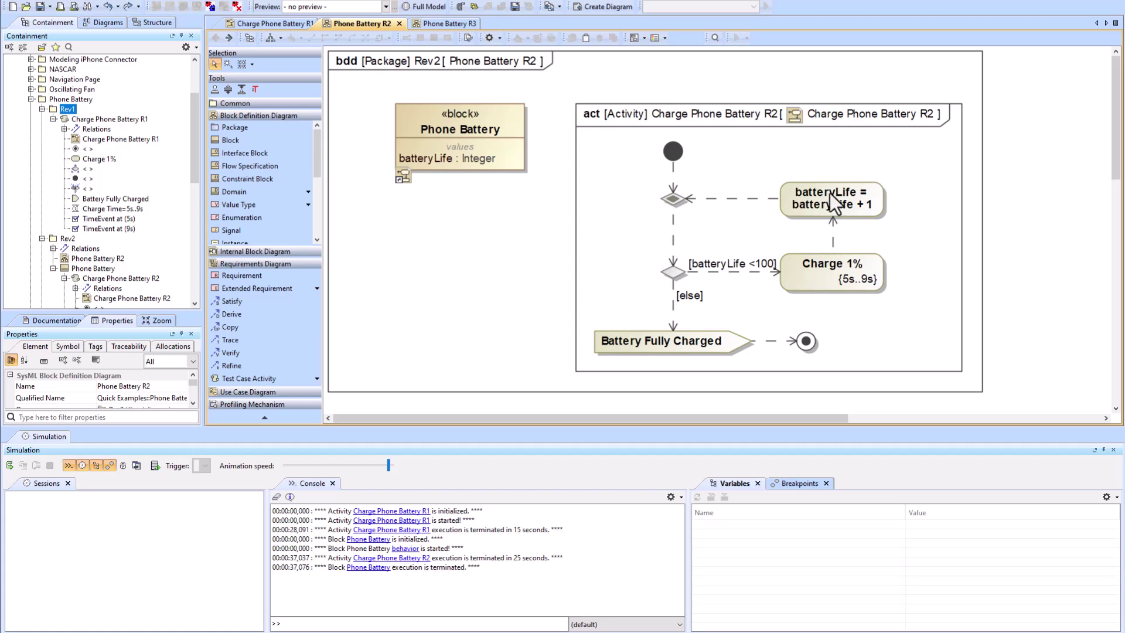
- Simulate the Phone Battery block in the Phone Battery R3 diagram with Show Simulation Time switched on for the variables
{"action": "left_click", "coordinate": [439, 23]}
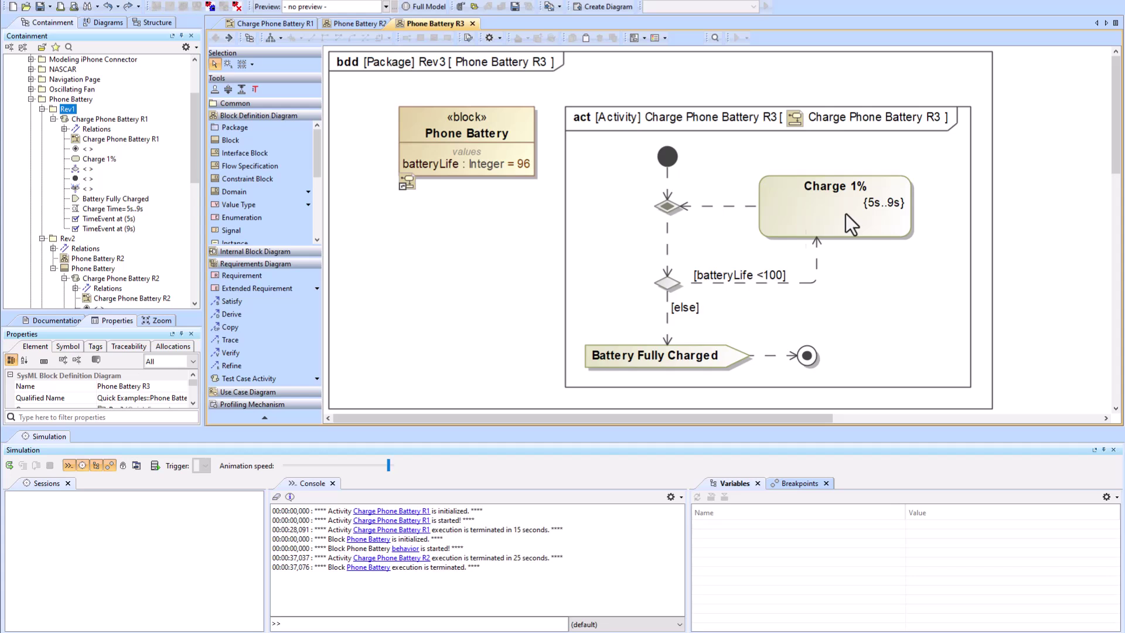
{"action": "left_click", "coordinate": [418, 126]}
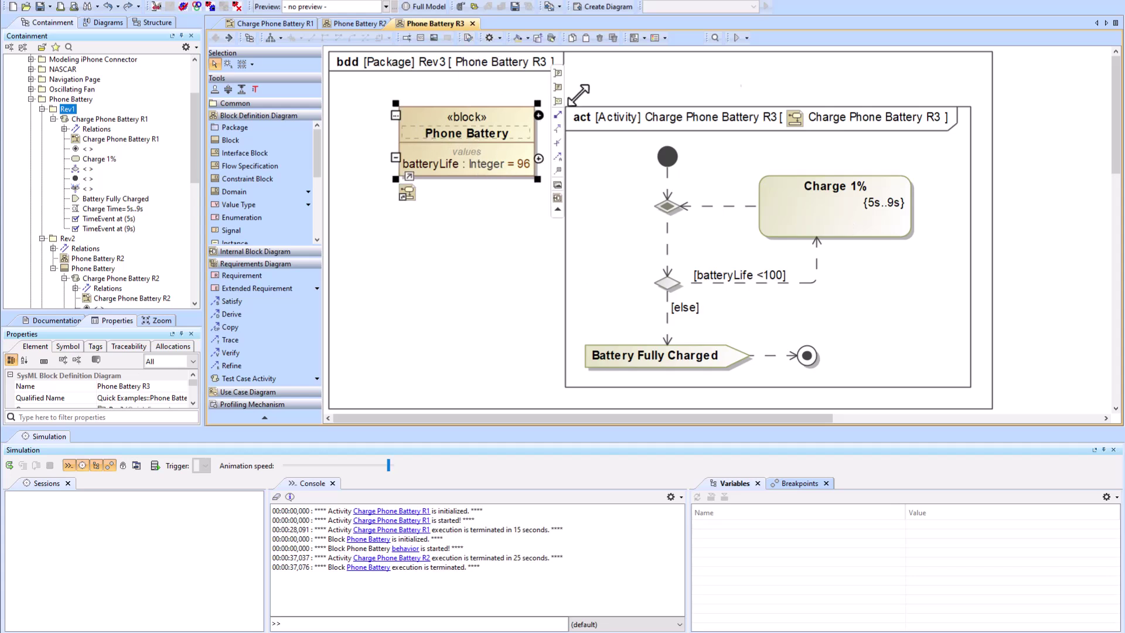
{"action": "left_click", "coordinate": [737, 37]}
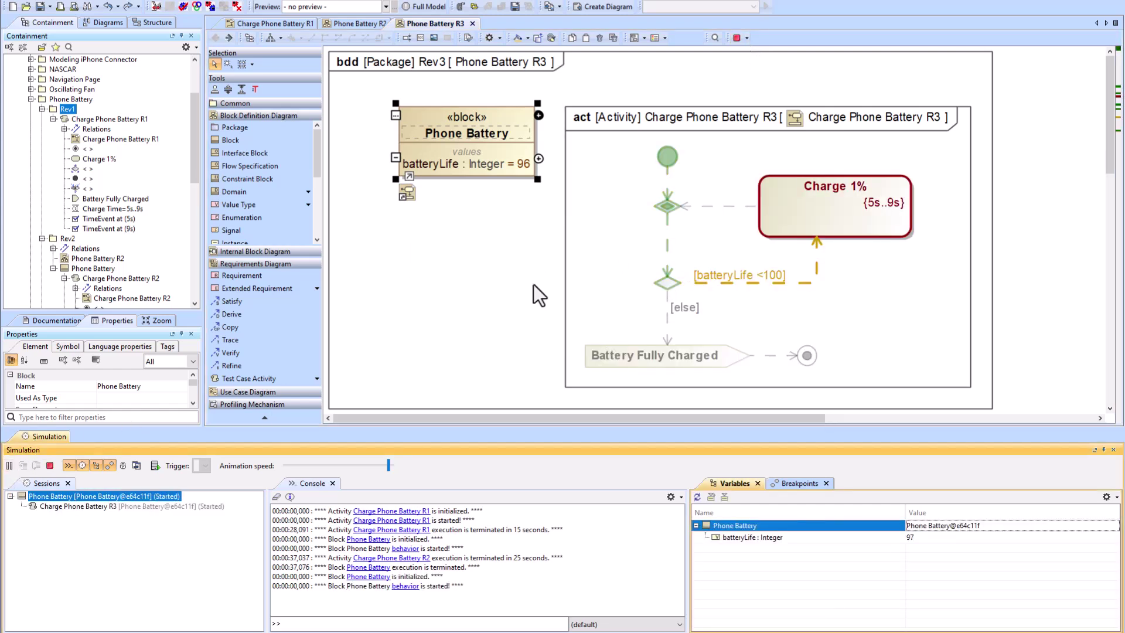
{"action": "mouse_move", "coordinate": [516, 156]}
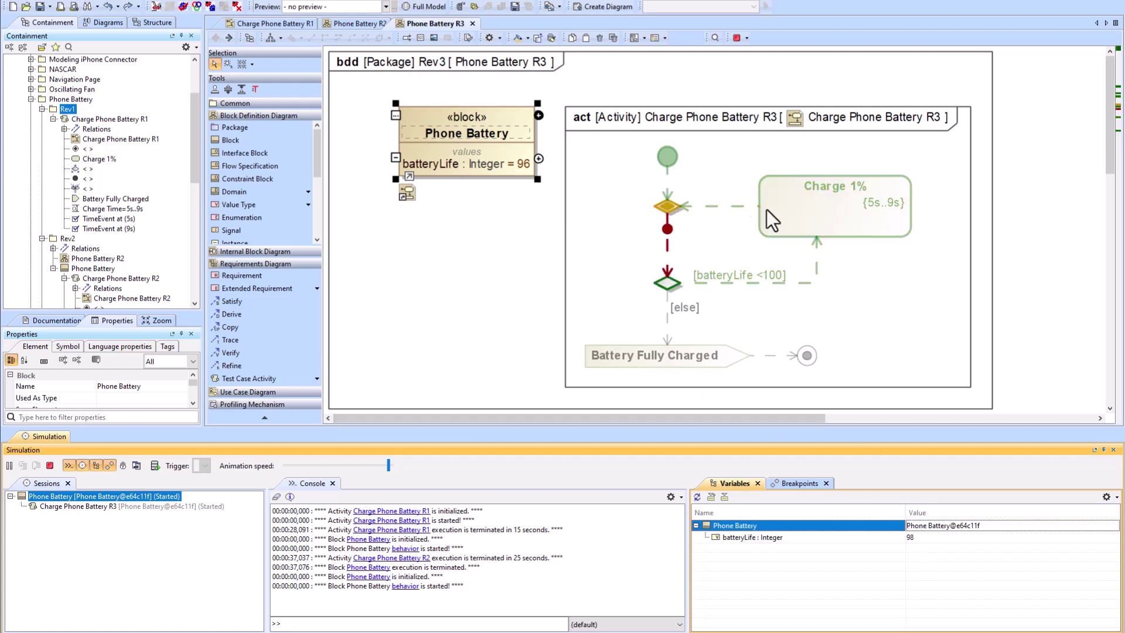
{"action": "left_click", "coordinate": [1107, 496]}
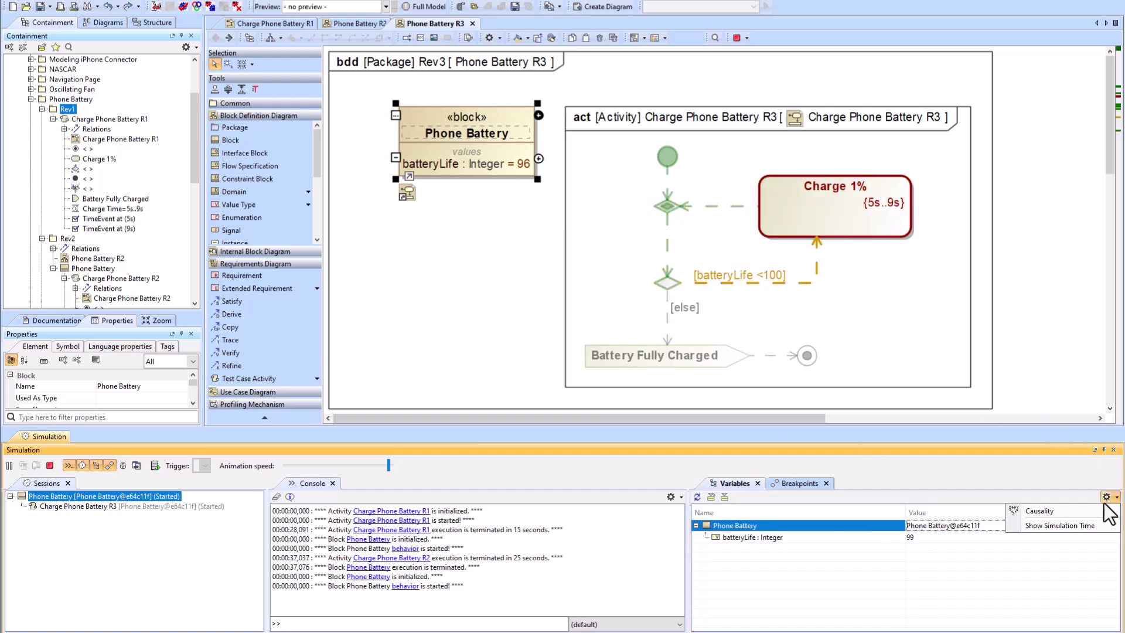
{"action": "left_click", "coordinate": [1071, 529]}
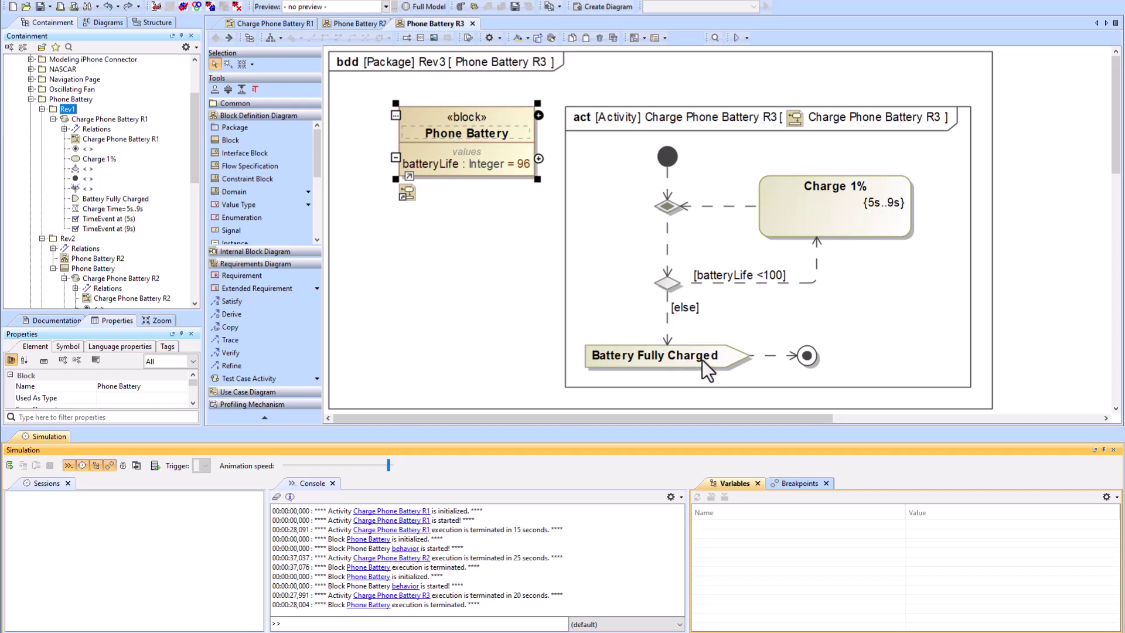
{"action": "left_click", "coordinate": [518, 270]}
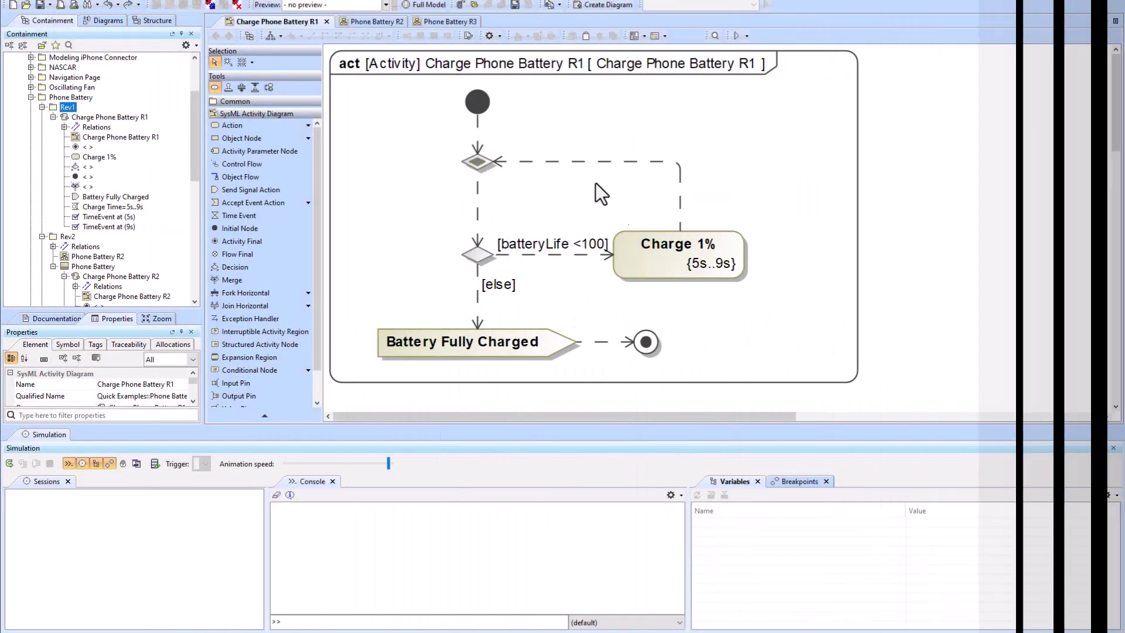
- Compare the Charge Phone Battery R1 diagram with the Phone Battery R2 diagram, including the block's batteryLife value property
{"action": "left_click", "coordinate": [359, 22]}
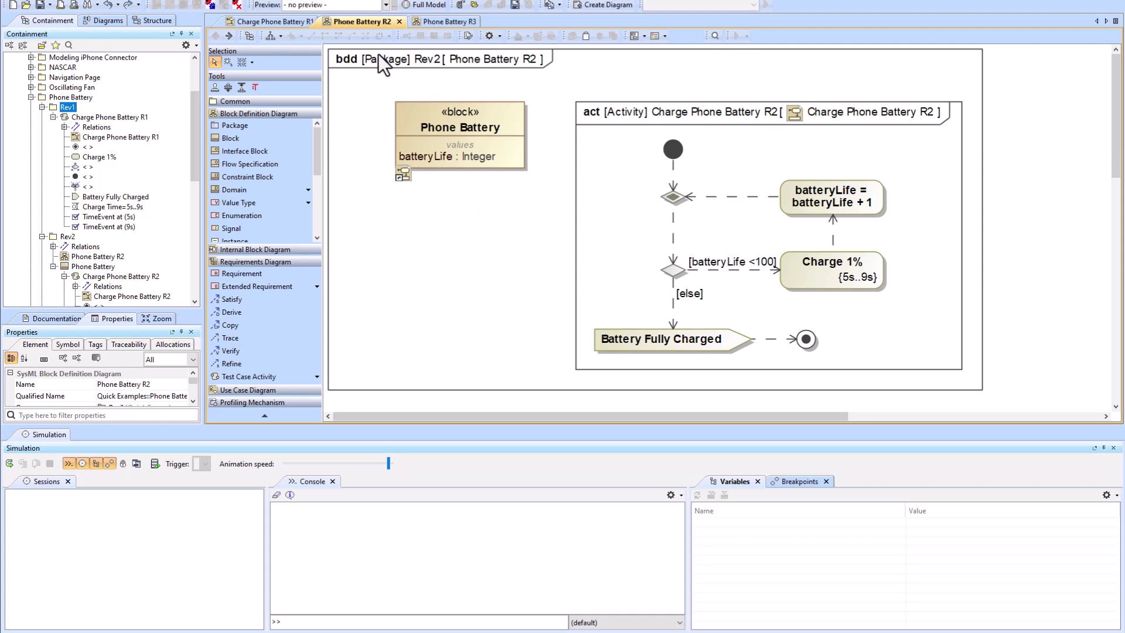
{"action": "left_click", "coordinate": [276, 22]}
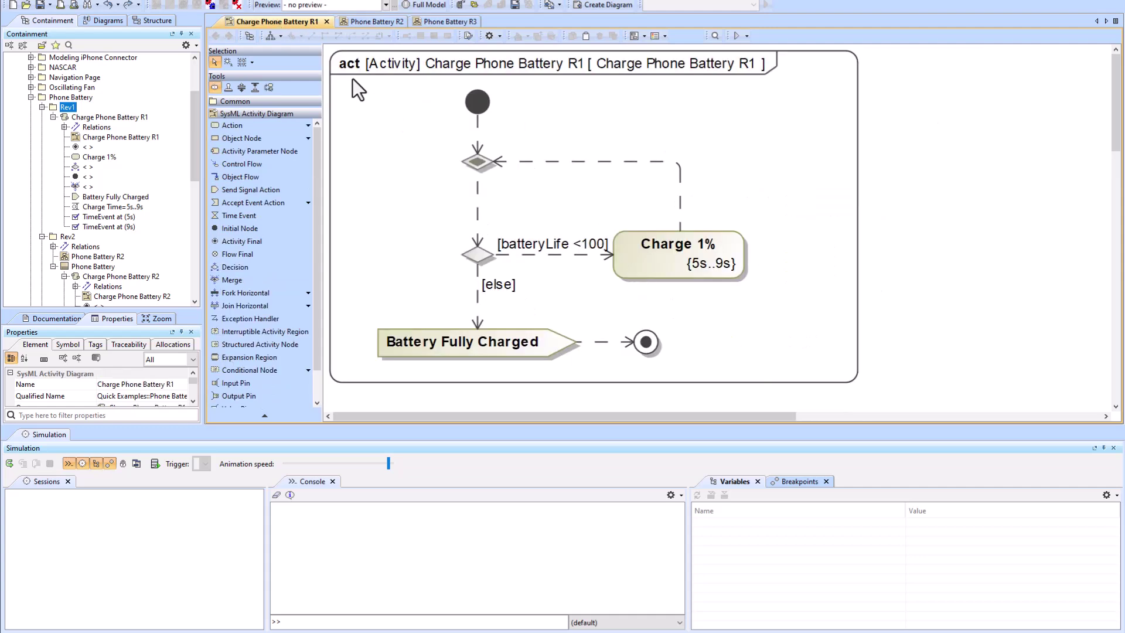
{"action": "left_click", "coordinate": [372, 23]}
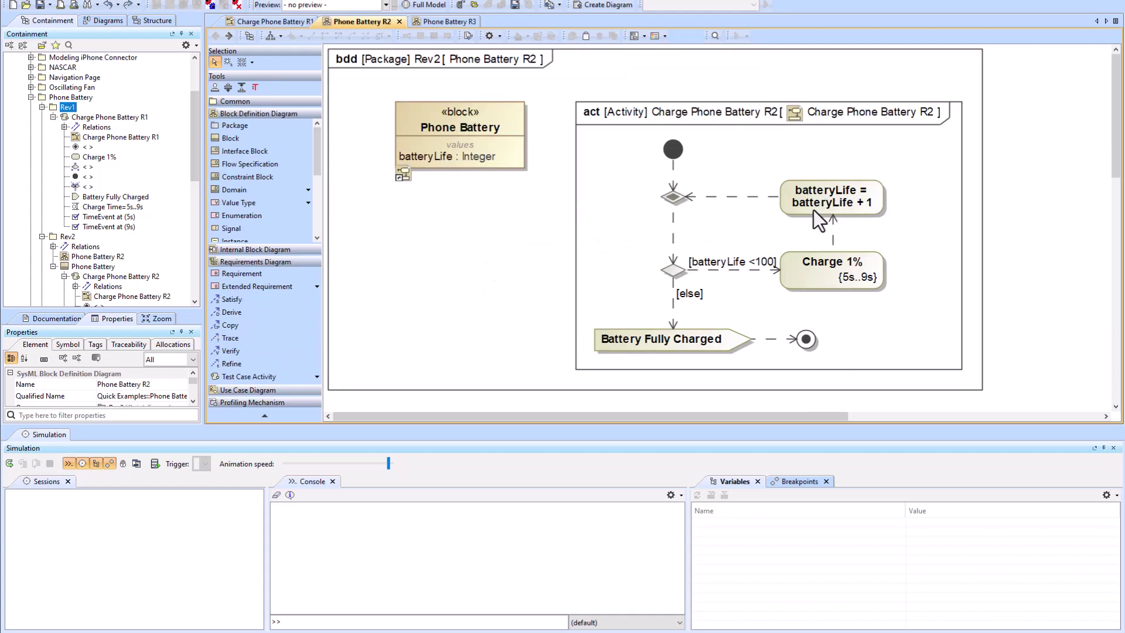
{"action": "left_click", "coordinate": [423, 157]}
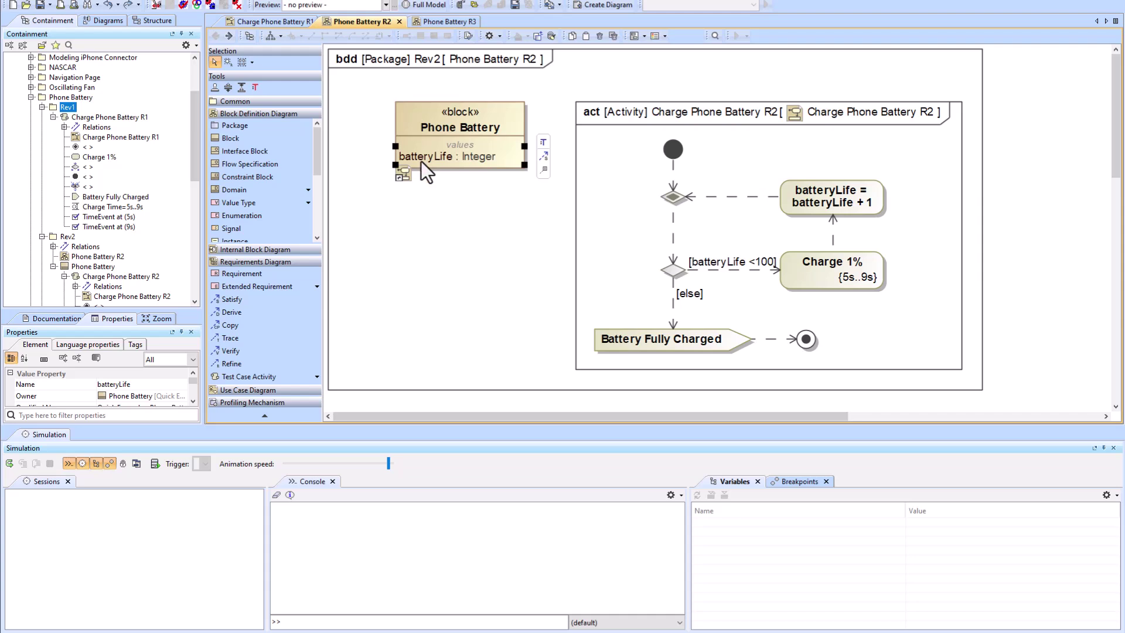
{"action": "left_click", "coordinate": [268, 22]}
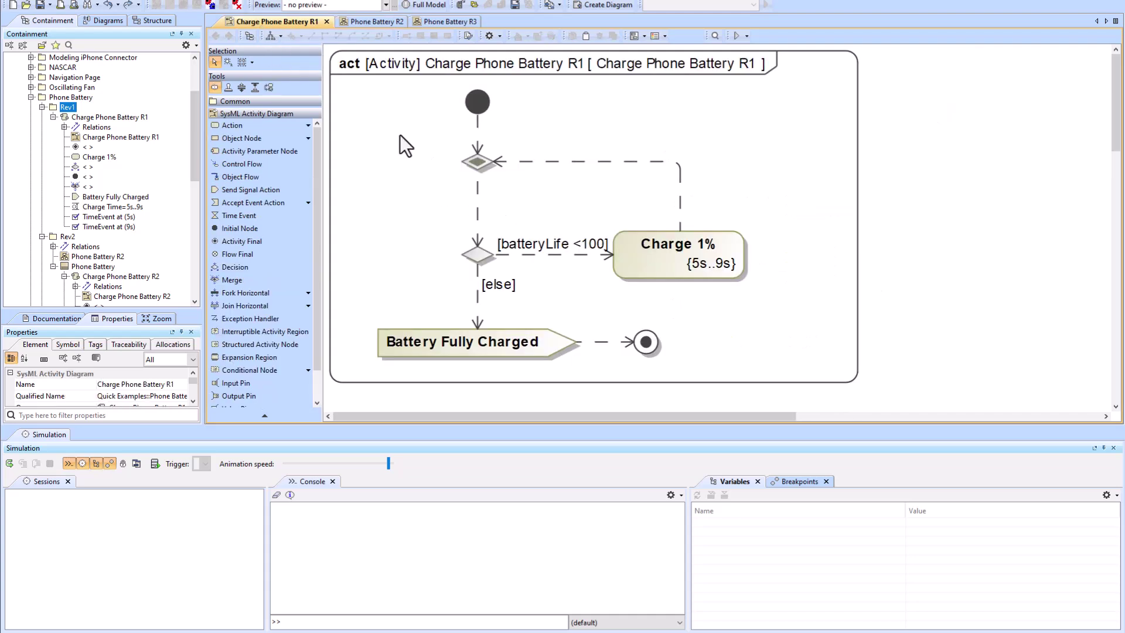
- Create a block named Phone Battery in the Rev1 package
{"action": "key", "text": "alt+b"}
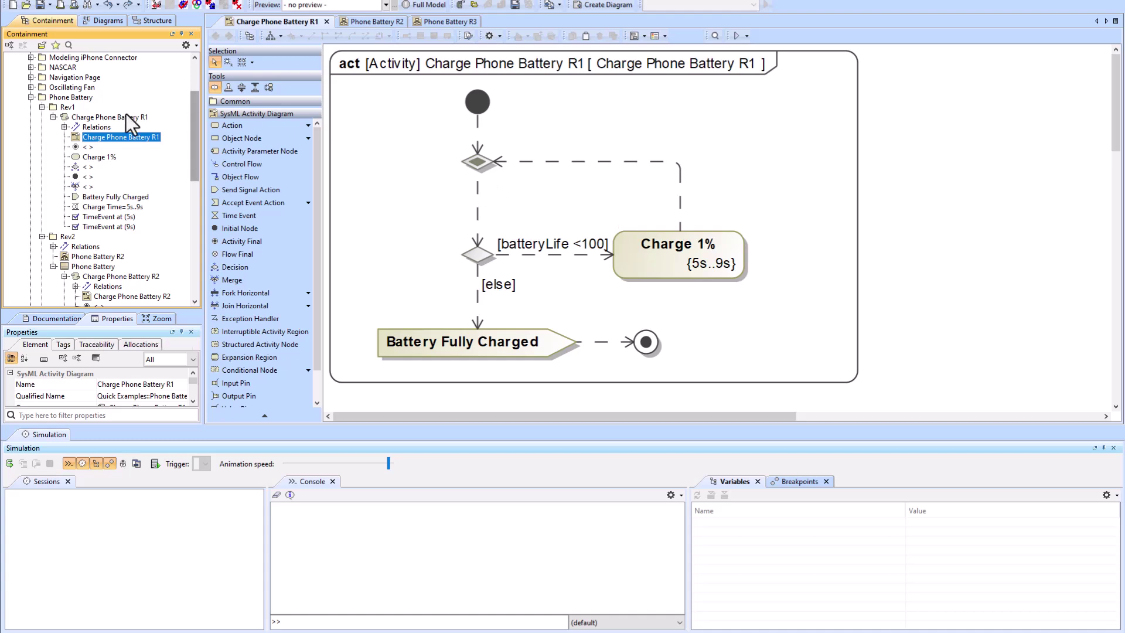
{"action": "right_click", "coordinate": [69, 107]}
{"action": "left_click", "coordinate": [114, 118]}
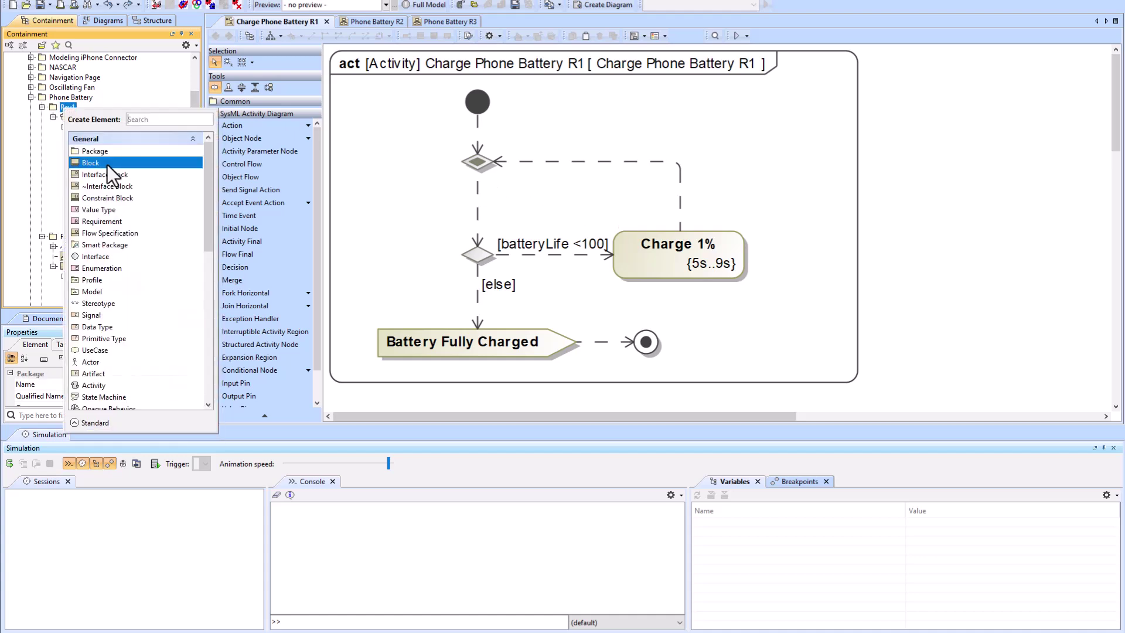
{"action": "left_click", "coordinate": [107, 164]}
{"action": "type", "text": "Phone Battery"}
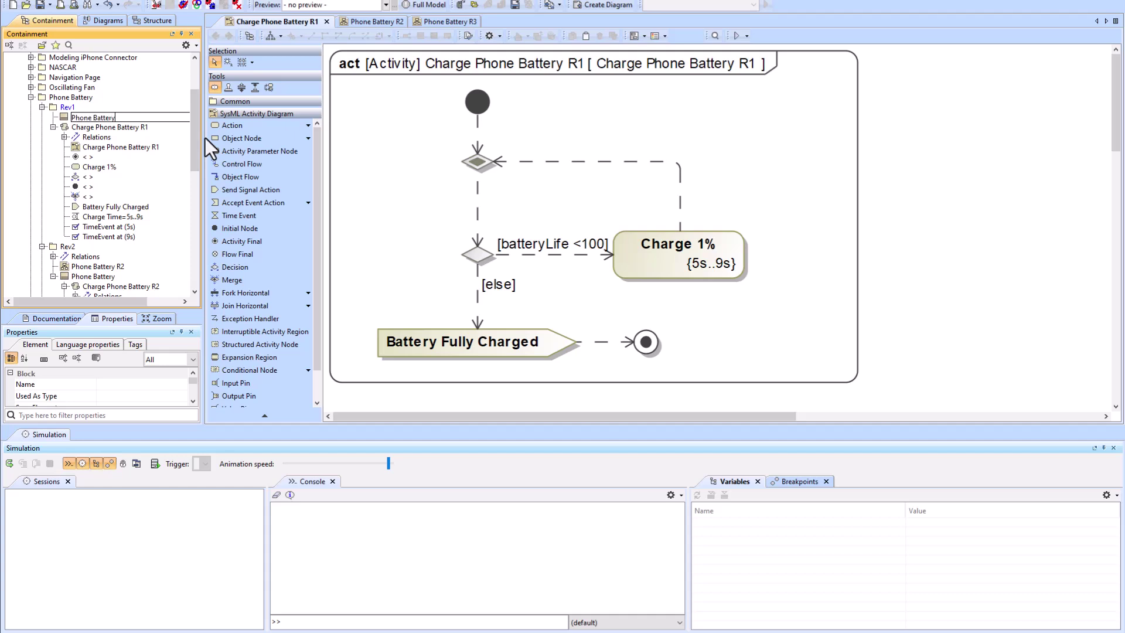
{"action": "key", "text": "Return"}
- Create a block definition diagram under the Rev1 Phone Battery block and place the block on it
{"action": "right_click", "coordinate": [79, 117]}
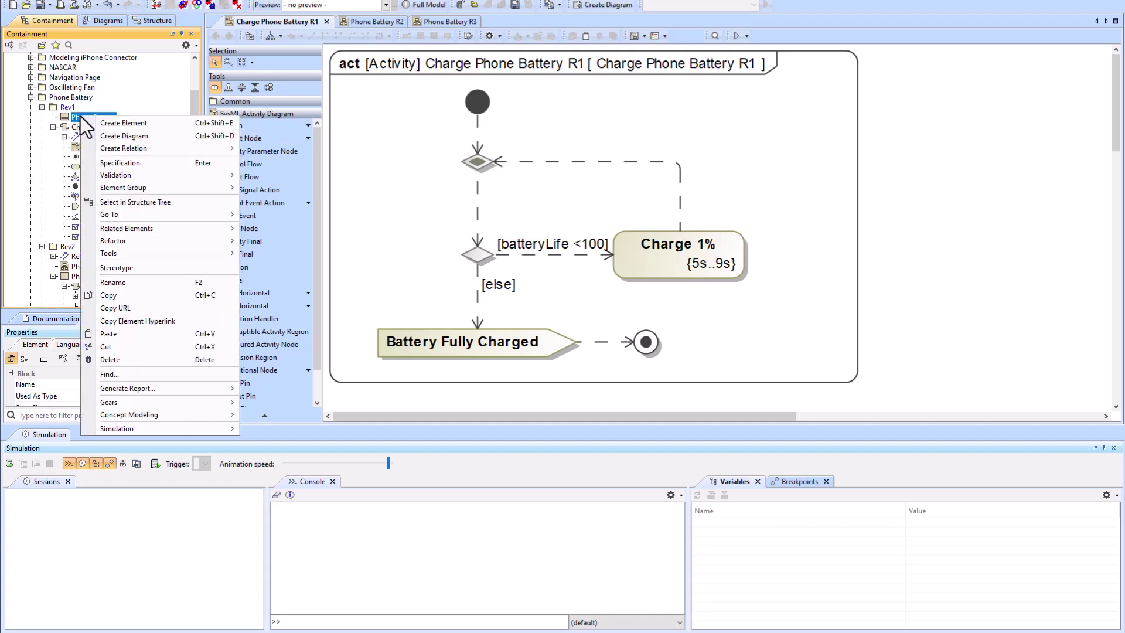
{"action": "left_click", "coordinate": [136, 138]}
{"action": "type", "text": "activity"}
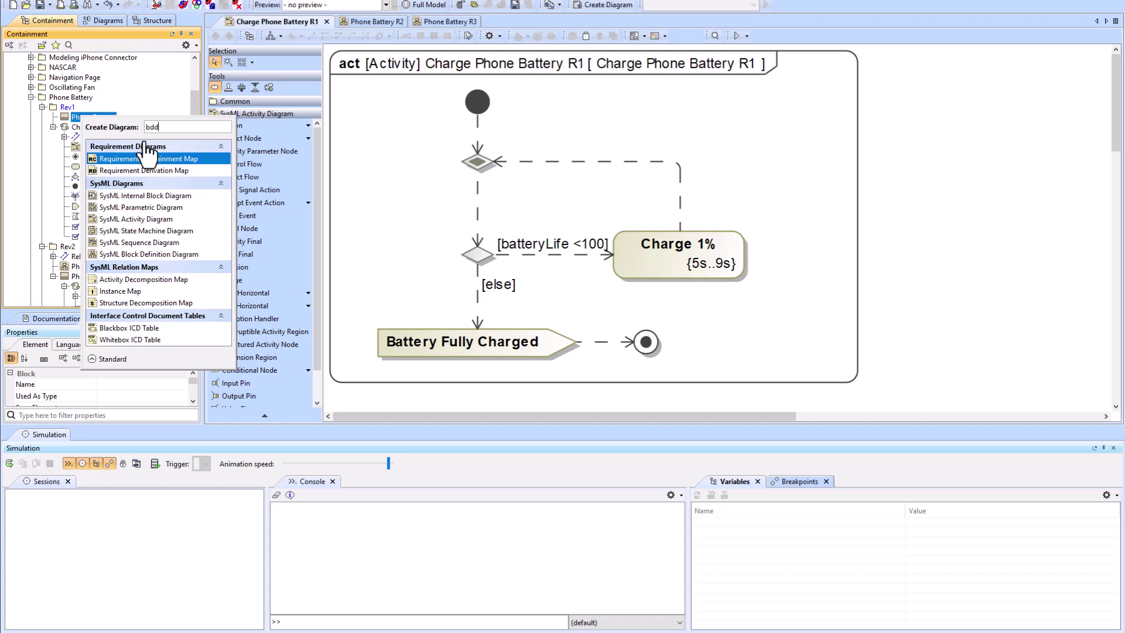
{"action": "key", "text": "Return"}
{"action": "left_click_drag", "start_coordinate": [89, 117], "coordinate": [378, 94]}
{"action": "left_click", "coordinate": [386, 195]}
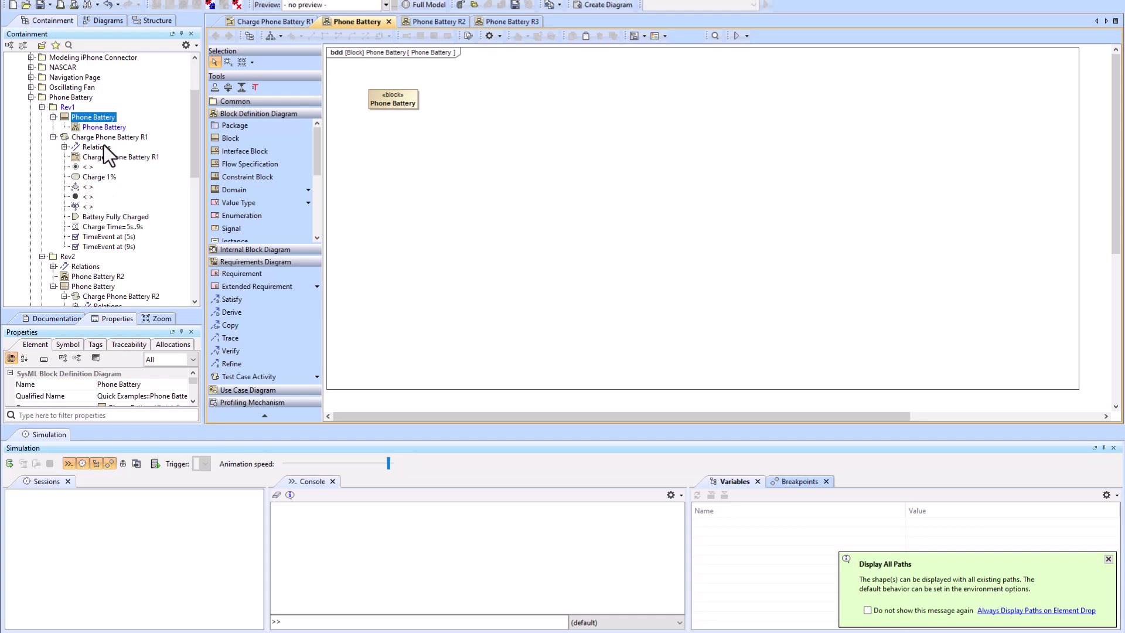
- Place the Charge Phone Battery R1 activity diagram beside the Phone Battery block and shrink the outer diagram frame to fit
{"action": "left_click_drag", "start_coordinate": [103, 157], "coordinate": [613, 105]}
{"action": "left_click", "coordinate": [1061, 388]}
{"action": "left_click", "coordinate": [1070, 390]}
- Add a value property batteryLife of type Integer to the Phone Battery block and shift the block slightly on the diagram
{"action": "left_click", "coordinate": [392, 95]}
{"action": "left_click", "coordinate": [420, 95]}
{"action": "left_click", "coordinate": [468, 150]}
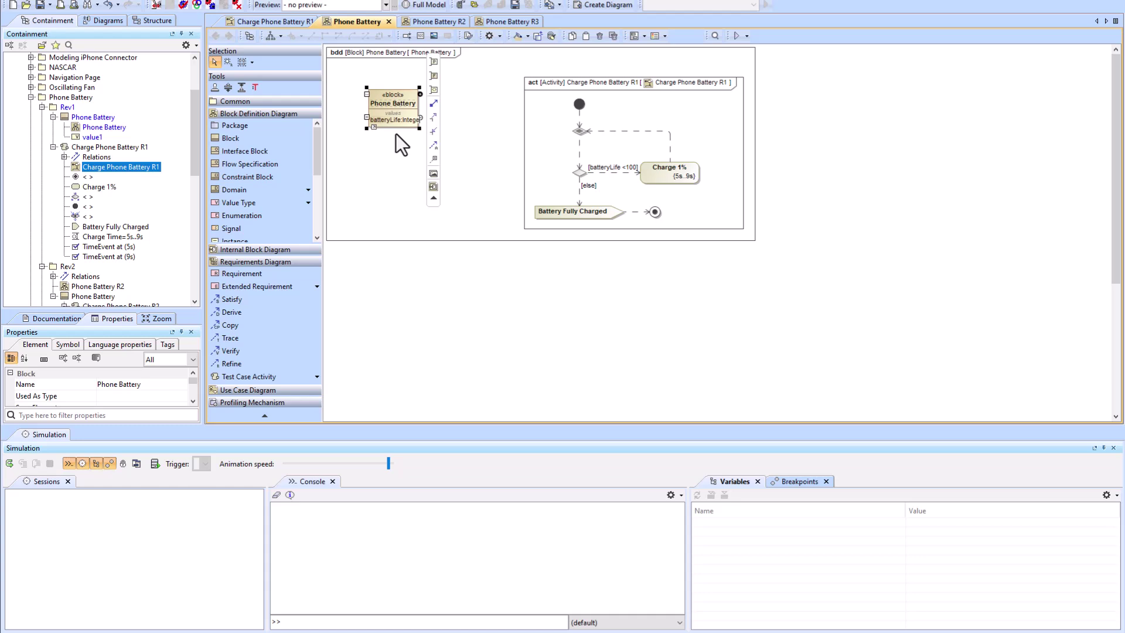
{"action": "left_click", "coordinate": [394, 156]}
{"action": "left_click_drag", "start_coordinate": [398, 106], "coordinate": [410, 107]}
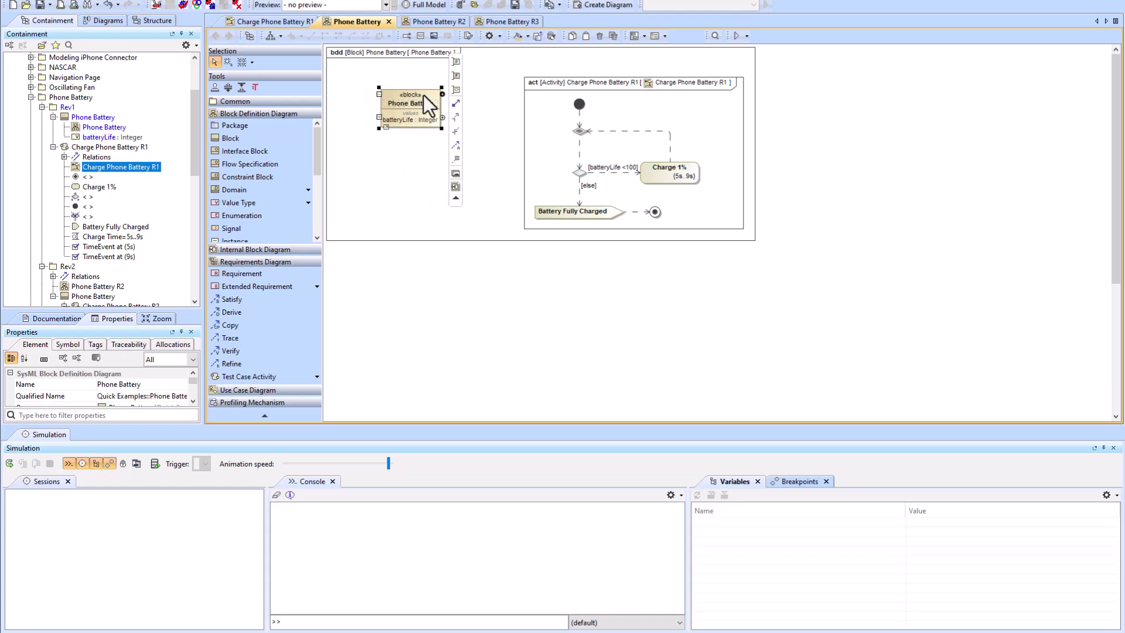
{"action": "left_click", "coordinate": [400, 165]}
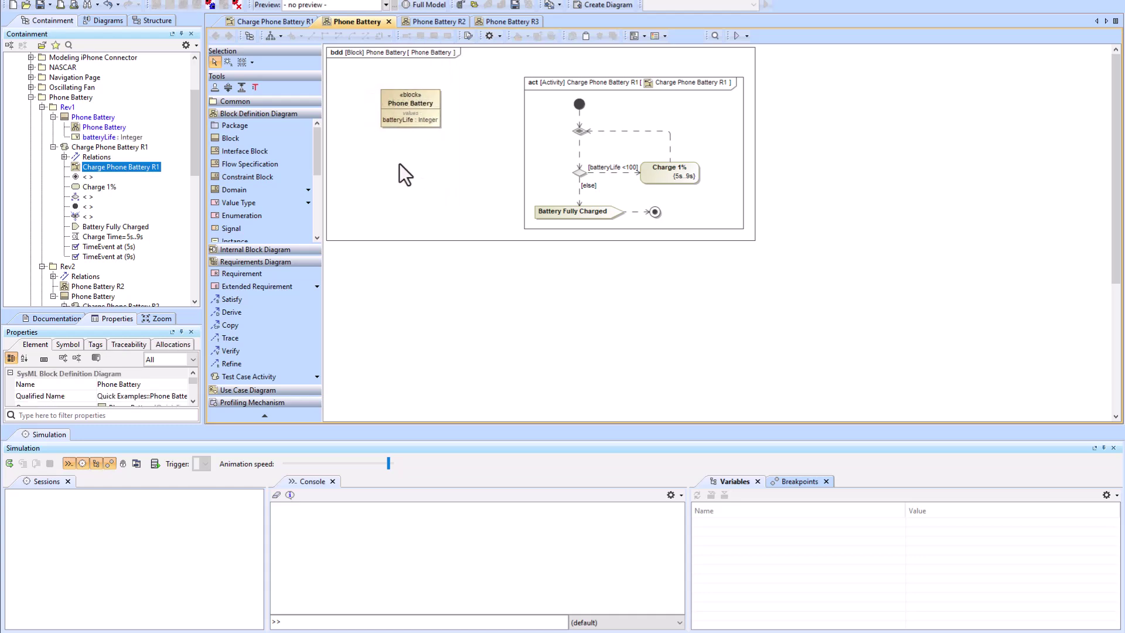
{"action": "left_click", "coordinate": [389, 120]}
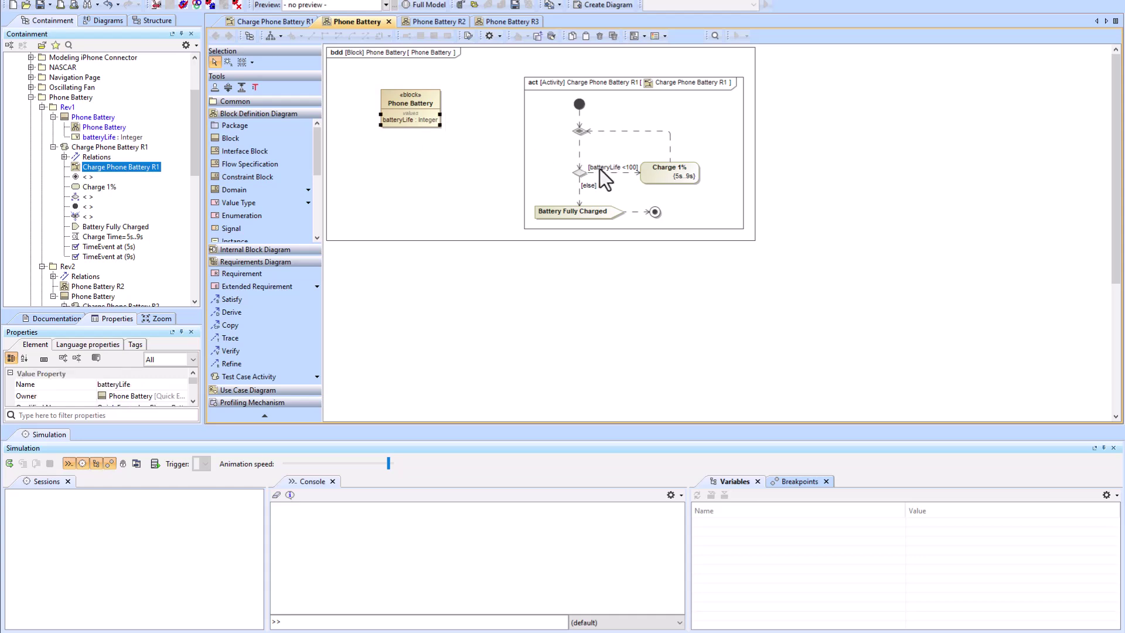
{"action": "left_click", "coordinate": [463, 120]}
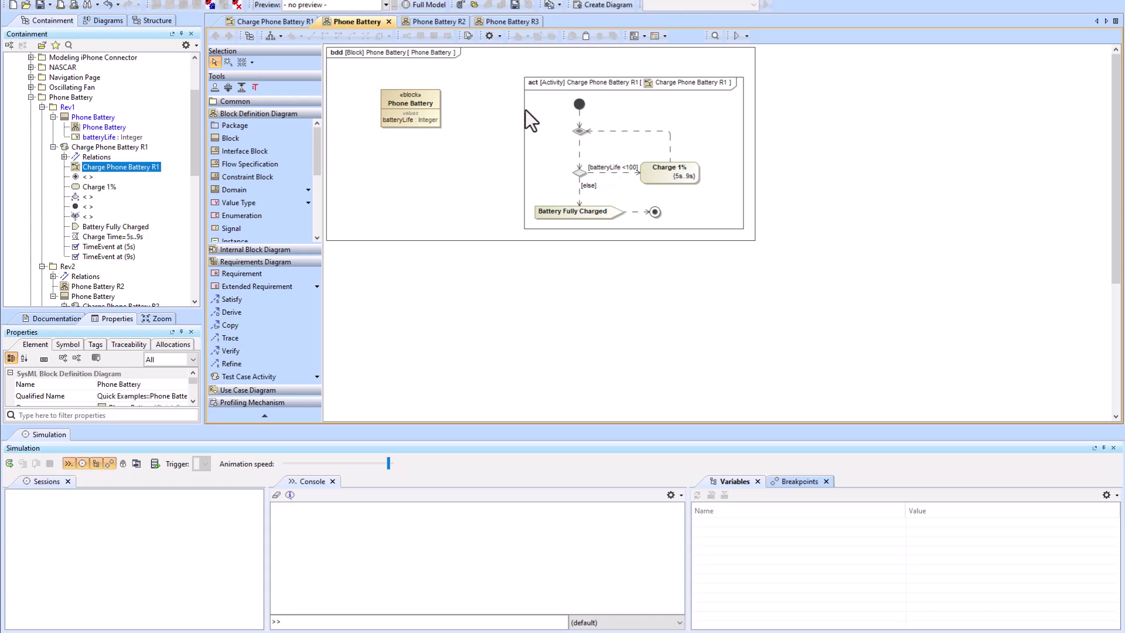
- Move the Charge Phone Battery R1 activity into the Rev1 Phone Battery block and open its activity diagram
{"action": "left_click", "coordinate": [86, 147]}
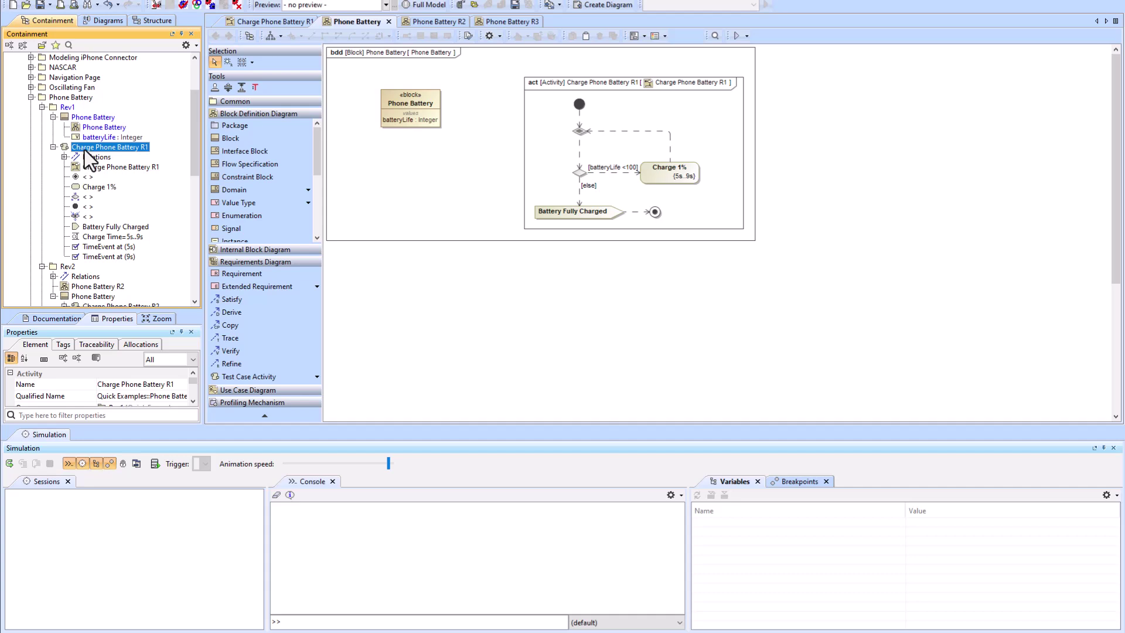
{"action": "left_click_drag", "start_coordinate": [83, 149], "coordinate": [89, 118]}
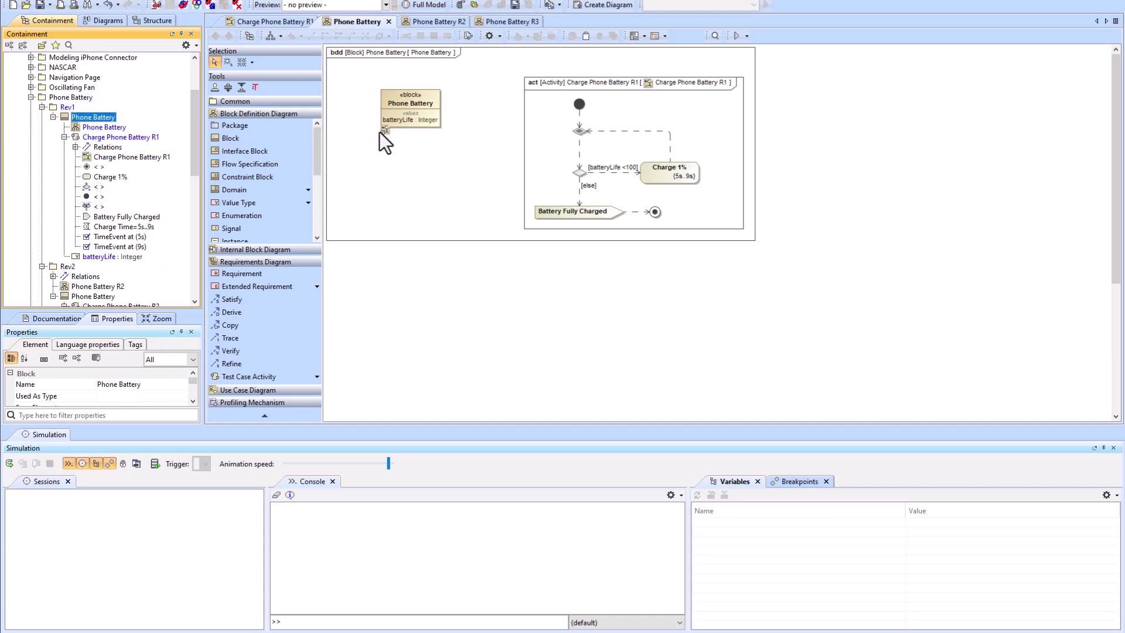
{"action": "double_click", "coordinate": [389, 96]}
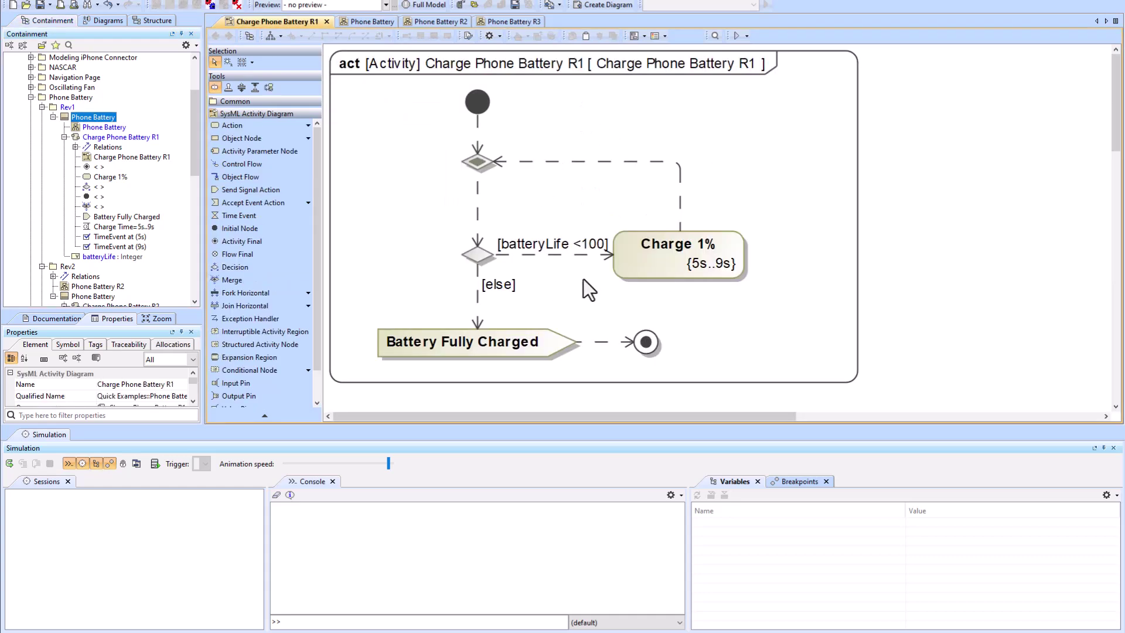
- Simulate the activity without a context, answering Yes and then No to the batteryLife <100 question
{"action": "left_click", "coordinate": [737, 37]}
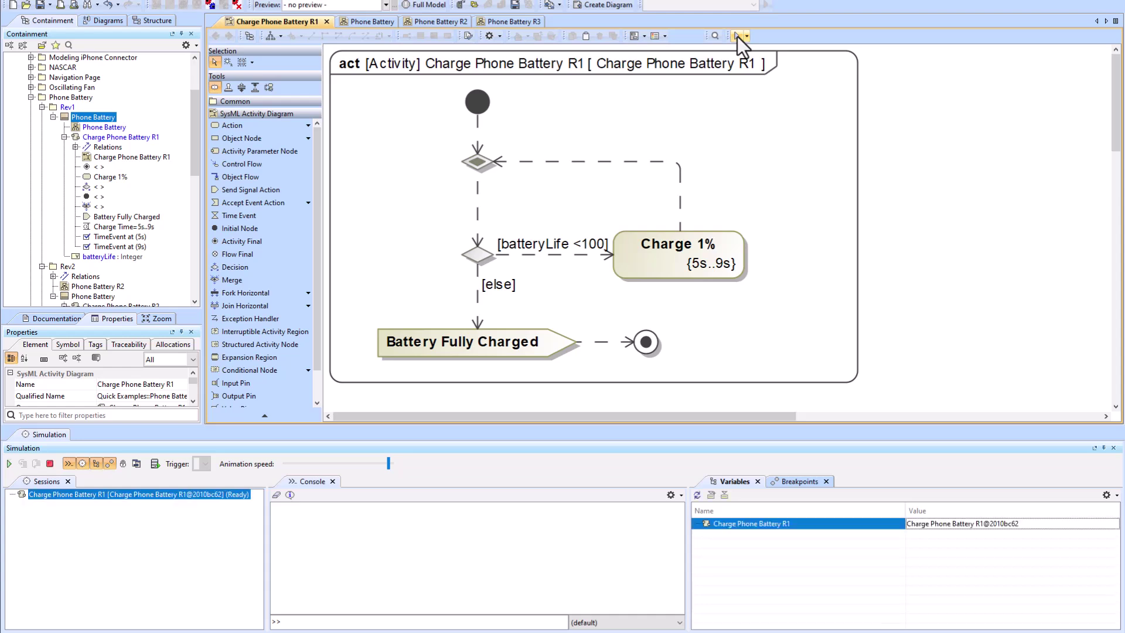
{"action": "left_click", "coordinate": [8, 463]}
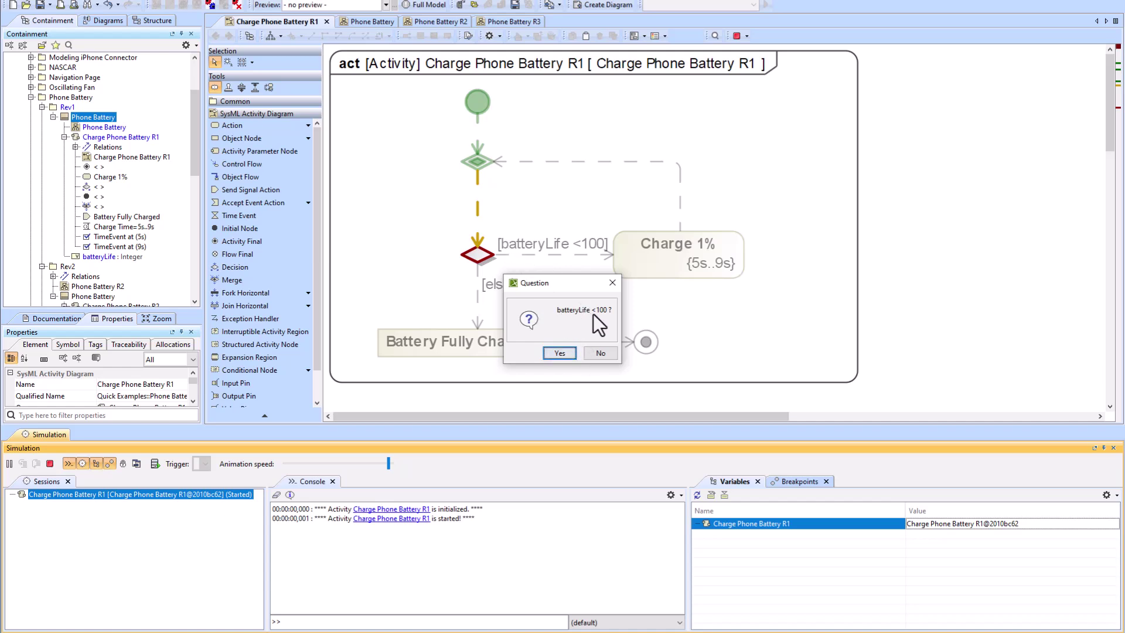
{"action": "left_click", "coordinate": [559, 352]}
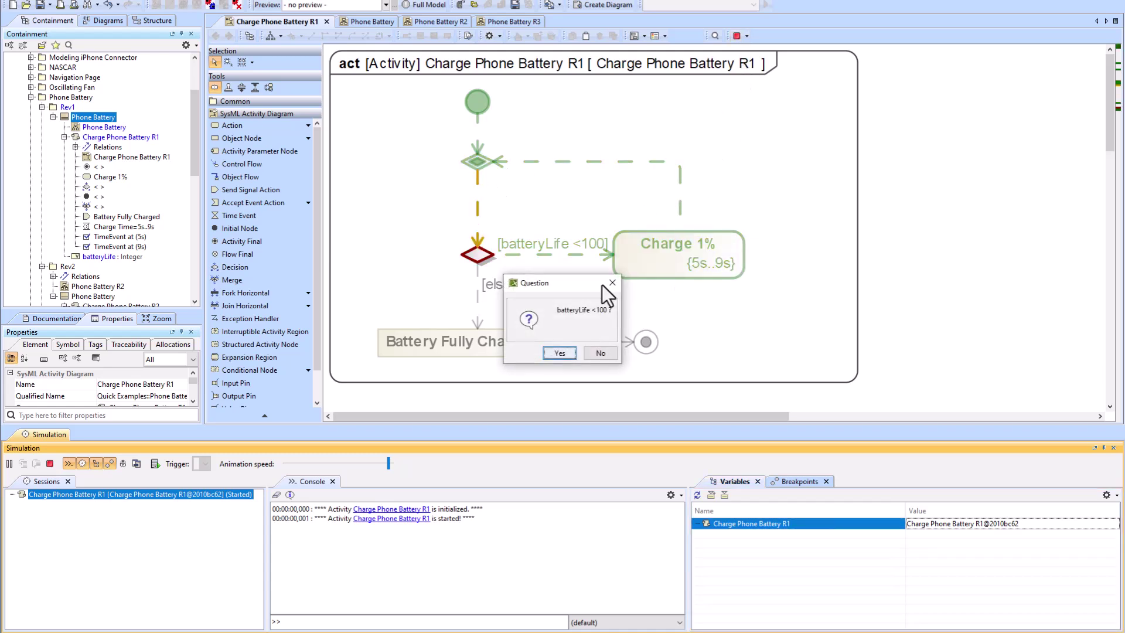
{"action": "left_click", "coordinate": [598, 352]}
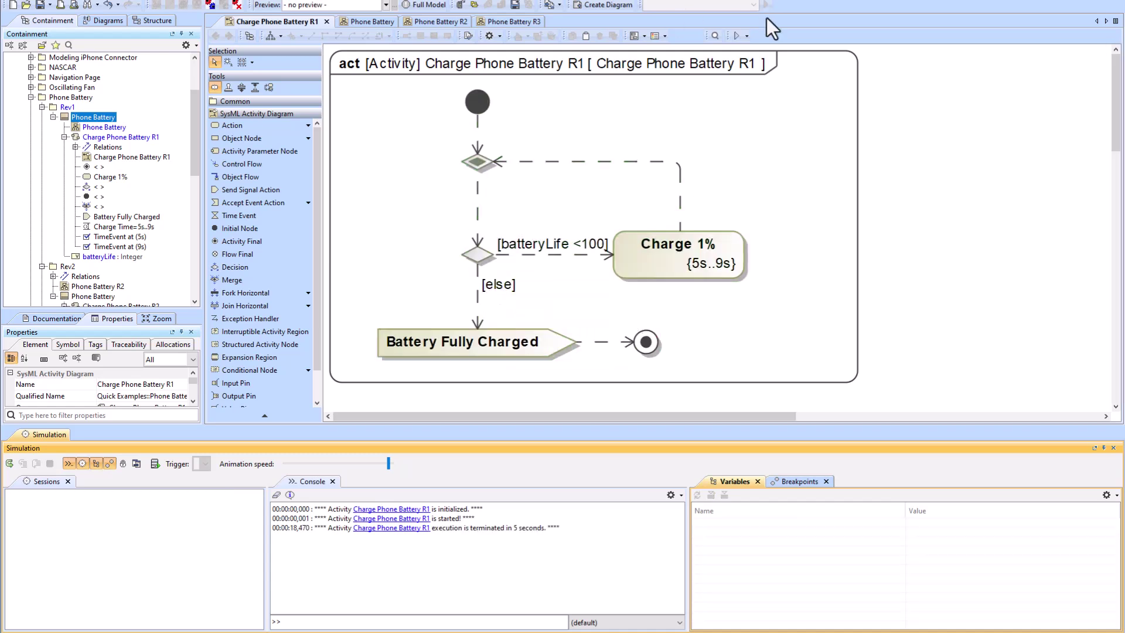
- Start a simulation of the Charge Phone Battery R1 activity in the context of its Phone Battery block
{"action": "left_click", "coordinate": [747, 36]}
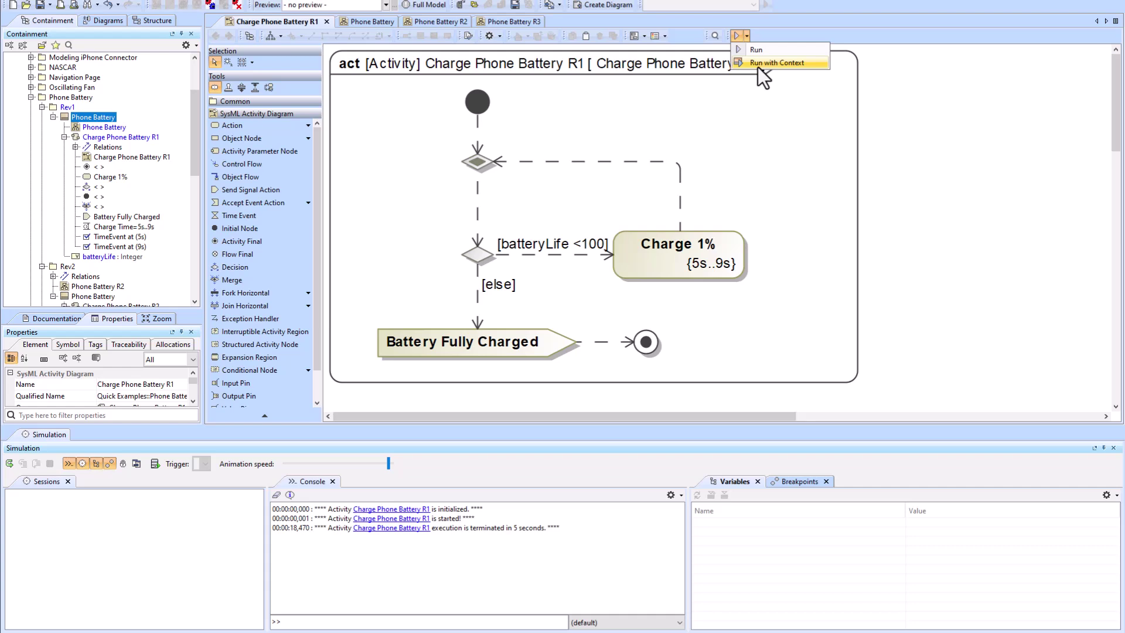
{"action": "left_click", "coordinate": [758, 63]}
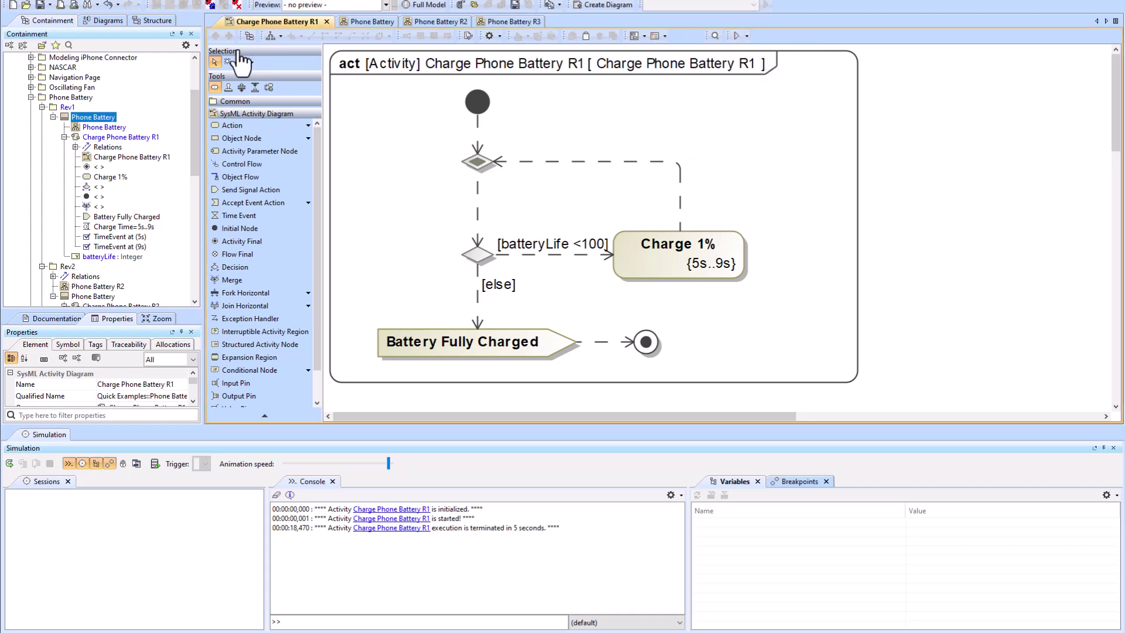
{"action": "left_click", "coordinate": [746, 36]}
{"action": "left_click", "coordinate": [758, 63]}
{"action": "left_click", "coordinate": [366, 23]}
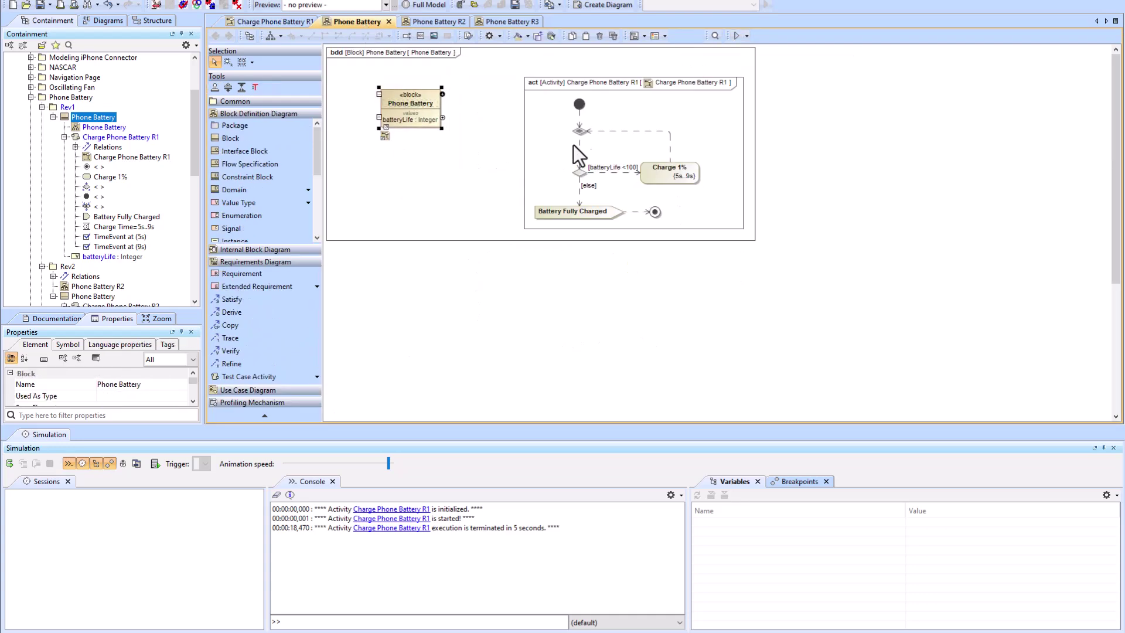
{"action": "double_click", "coordinate": [560, 119]}
{"action": "left_click", "coordinate": [747, 36]}
{"action": "left_click", "coordinate": [751, 62]}
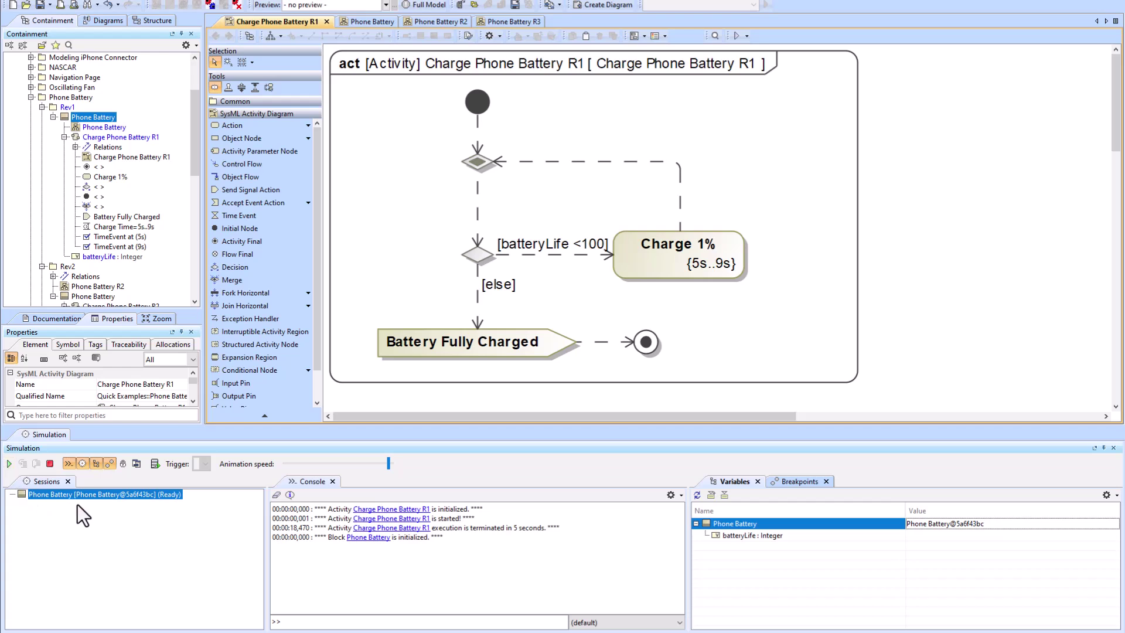
{"action": "left_click", "coordinate": [9, 463]}
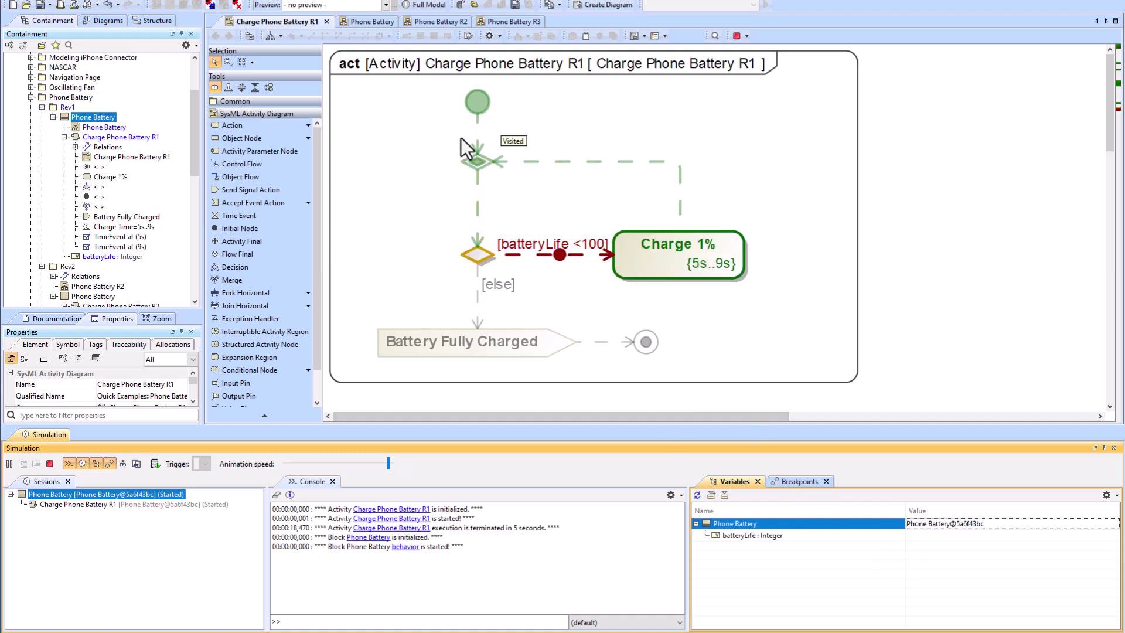
- Set batteryLife to 50 in the running simulation, raise it manually to 52, and terminate the run
{"action": "left_click", "coordinate": [924, 534]}
{"action": "left_click", "coordinate": [937, 536]}
{"action": "type", "text": "50"}
{"action": "key", "text": "Return"}
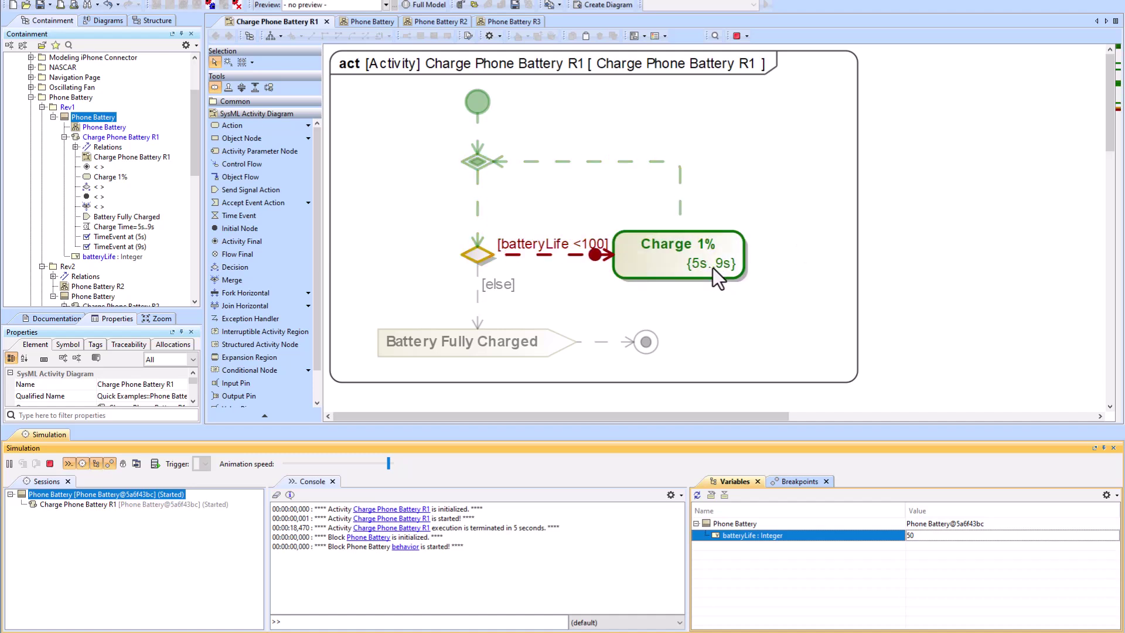
{"action": "left_click", "coordinate": [914, 537]}
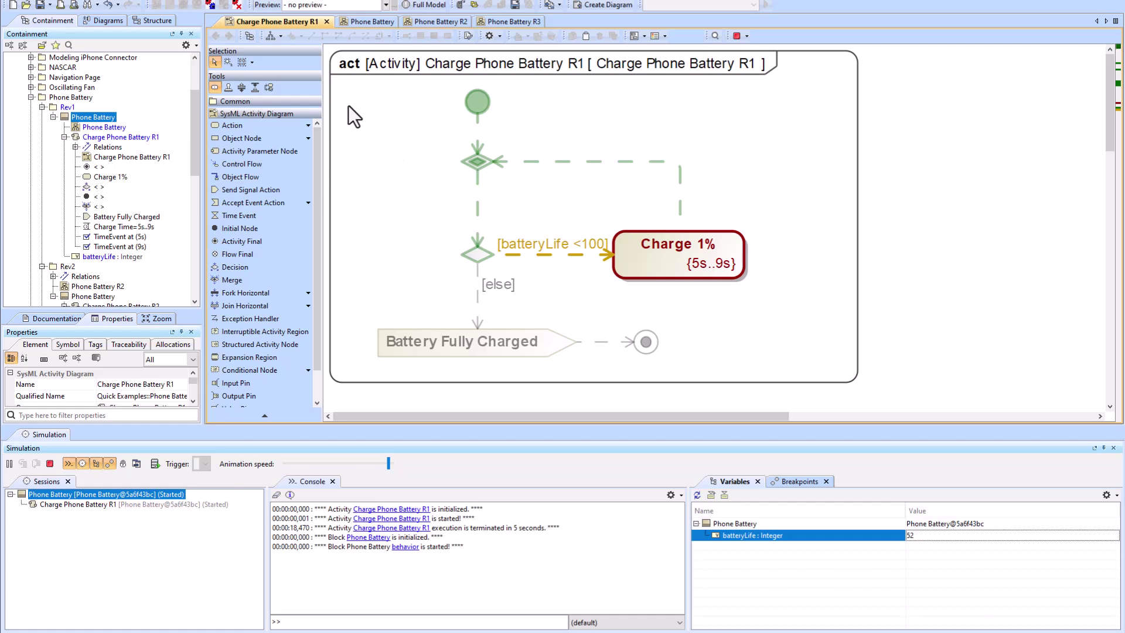
{"action": "left_click", "coordinate": [736, 36]}
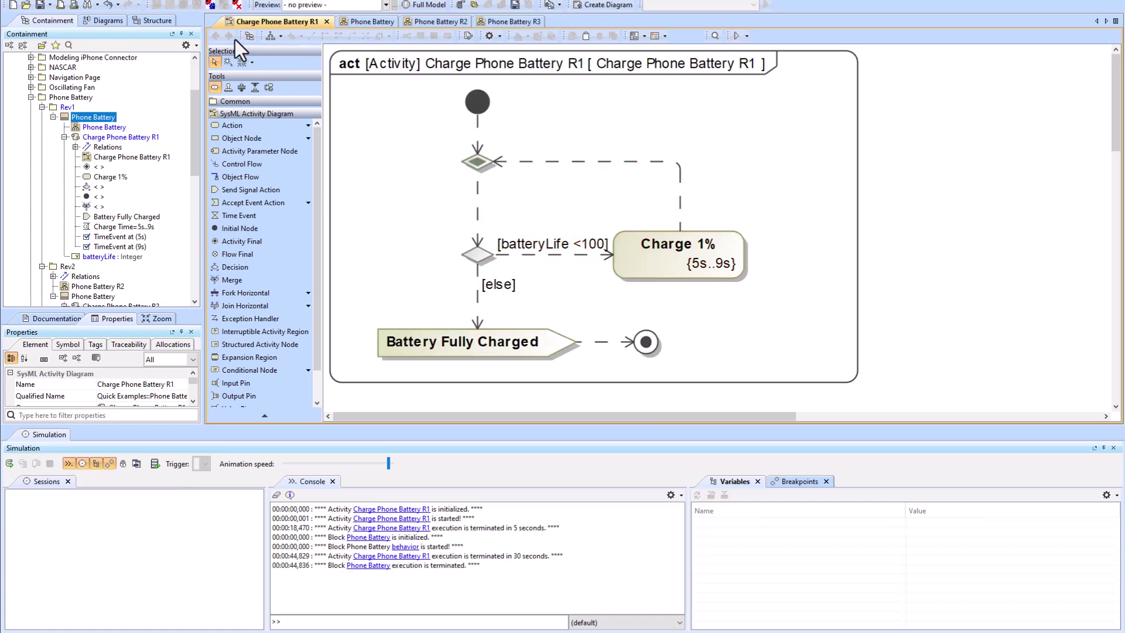
- Simulate the Phone Battery block from the Rev1 block definition diagram and set its batteryLife to 50
{"action": "left_click", "coordinate": [371, 26]}
{"action": "left_click", "coordinate": [408, 105]}
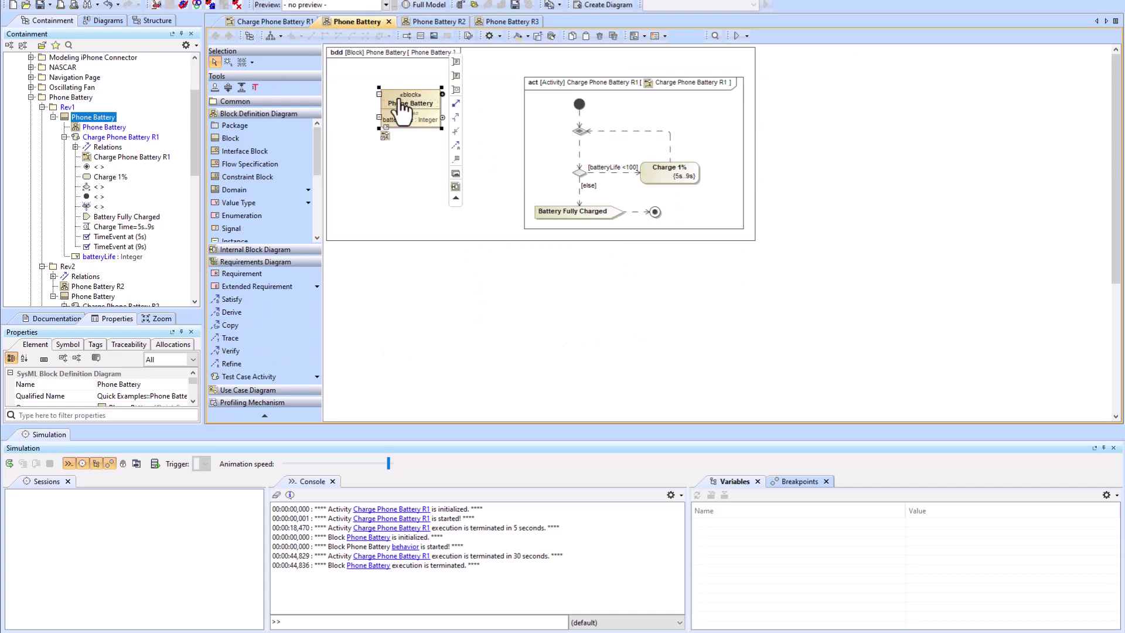
{"action": "left_click", "coordinate": [737, 36]}
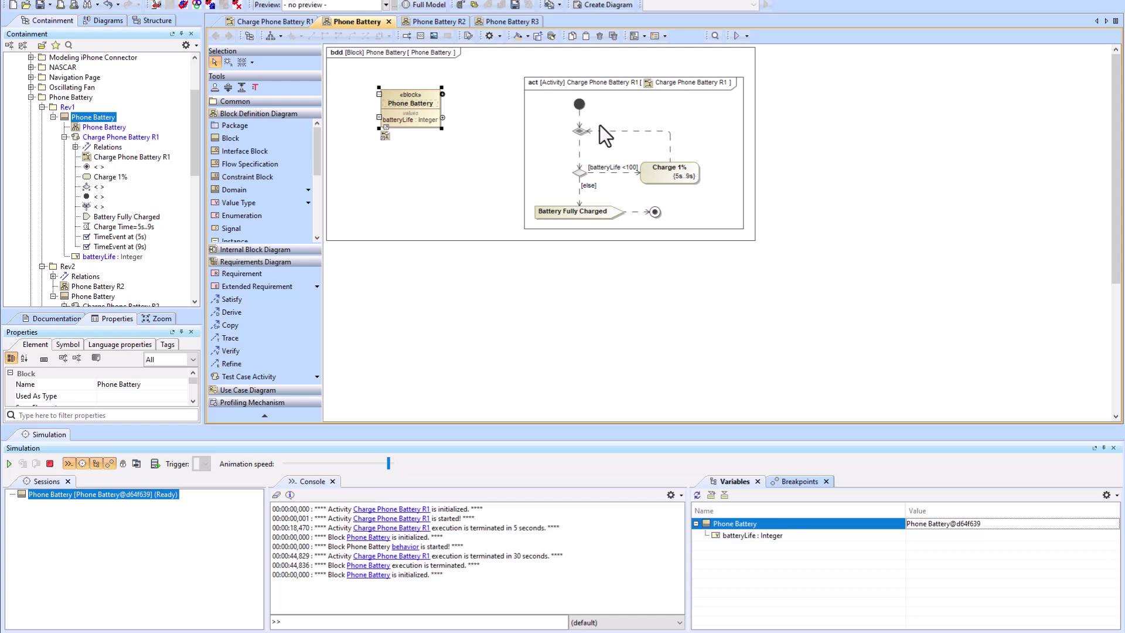
{"action": "left_click", "coordinate": [9, 463]}
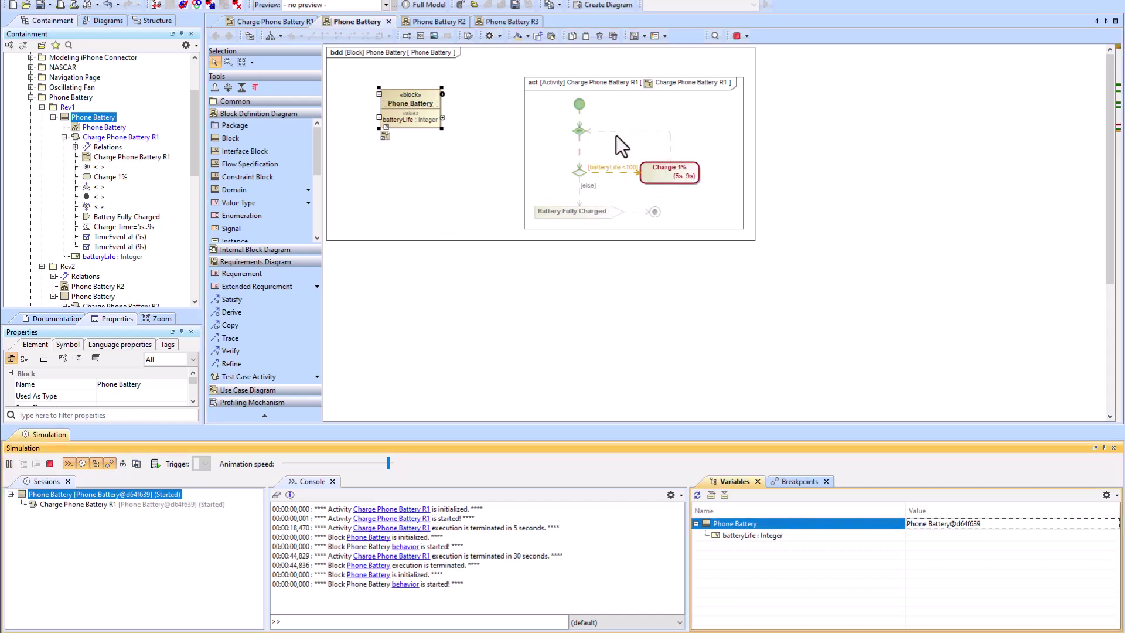
{"action": "left_click", "coordinate": [938, 535]}
{"action": "type", "text": "50"}
{"action": "key", "text": "Return"}
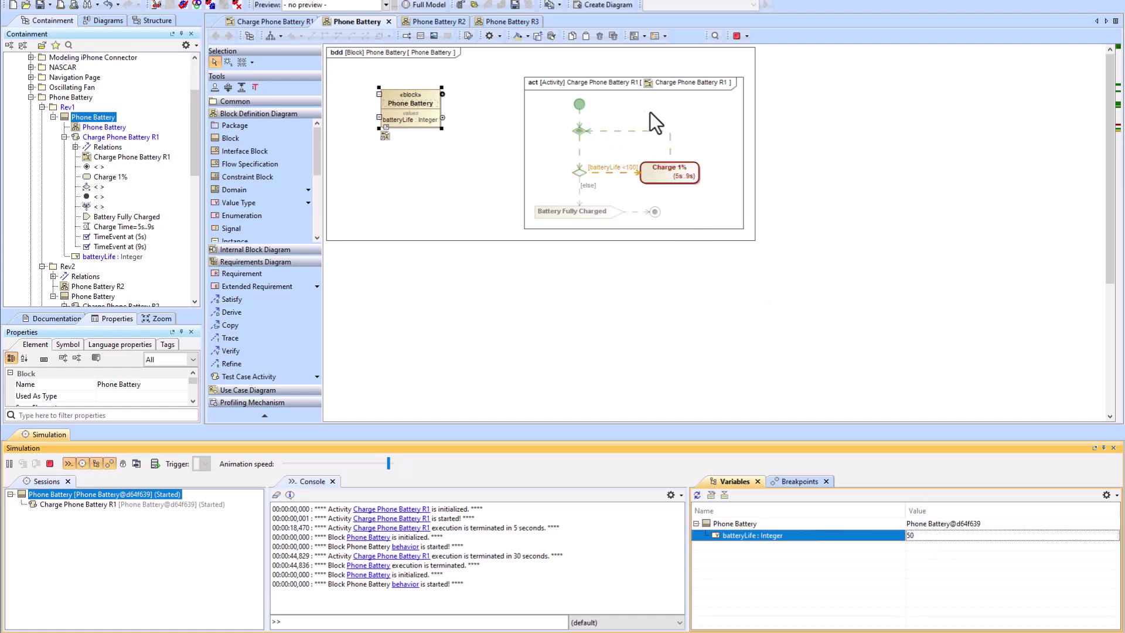
- Compare with the Phone Battery R2 diagram, return to the Rev1 block diagram and terminate its simulation
{"action": "left_click", "coordinate": [449, 21]}
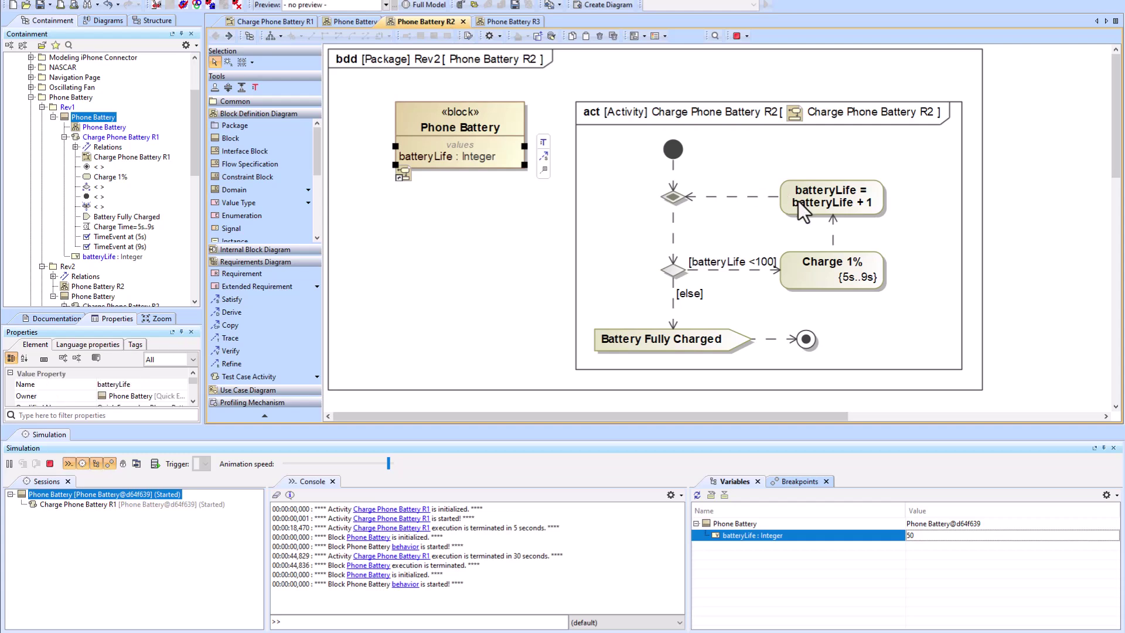
{"action": "left_click", "coordinate": [354, 24]}
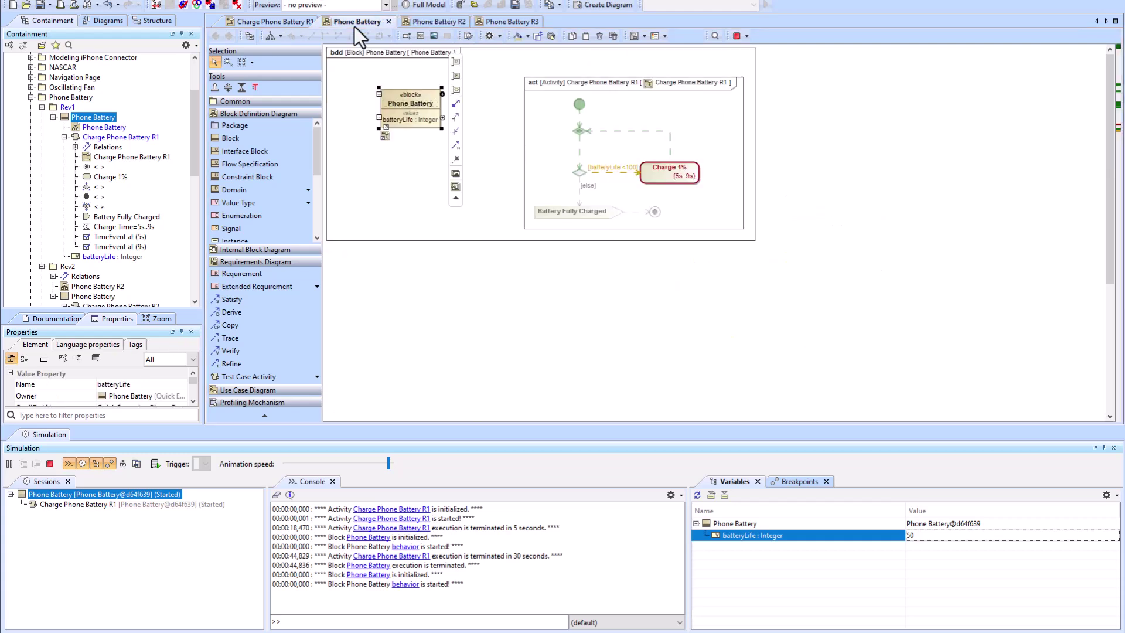
{"action": "left_click", "coordinate": [737, 36]}
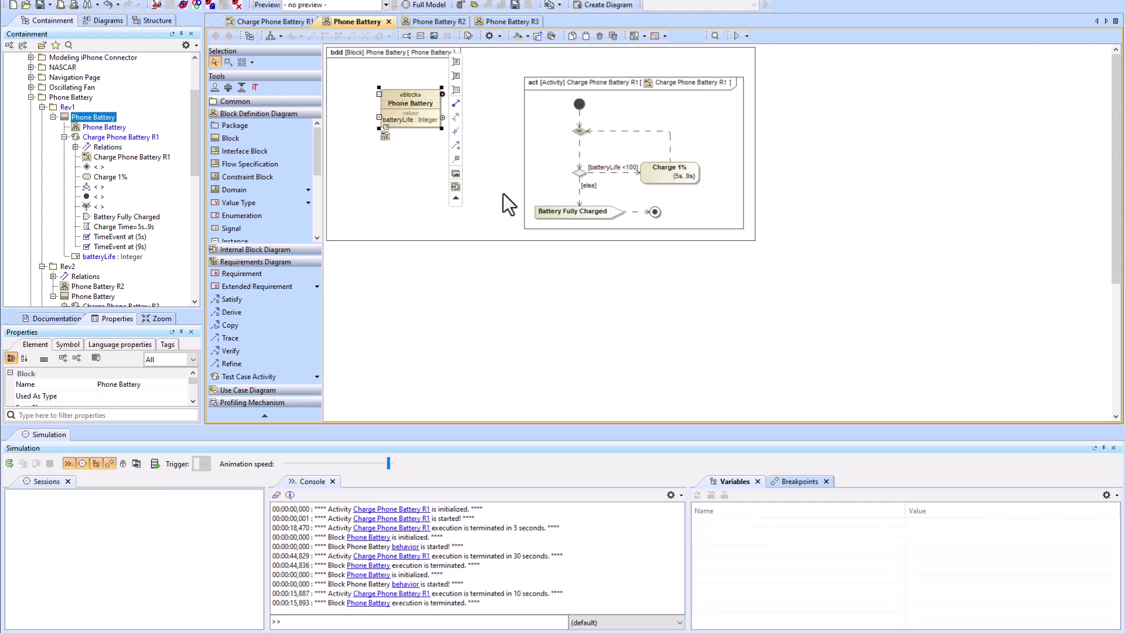
- Place an opaque action above Charge 1% on the Charge Phone Battery R1 activity diagram
{"action": "left_click", "coordinate": [526, 142]}
{"action": "double_click", "coordinate": [666, 115]}
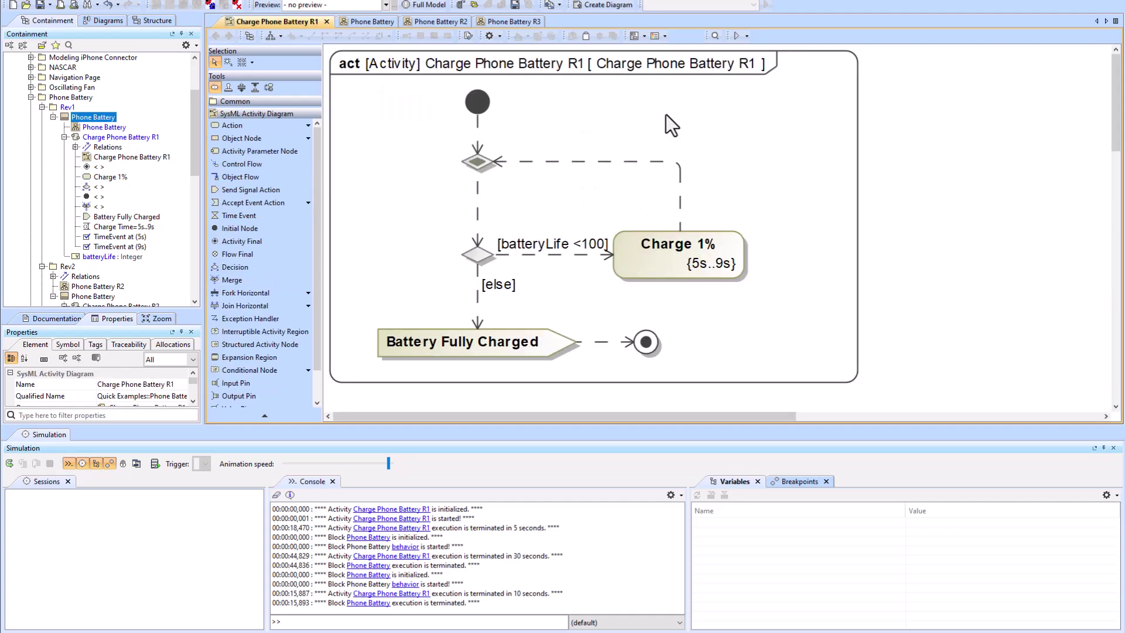
{"action": "left_click", "coordinate": [308, 125]}
{"action": "left_click", "coordinate": [695, 166]}
{"action": "left_click", "coordinate": [307, 127]}
{"action": "left_click", "coordinate": [357, 168]}
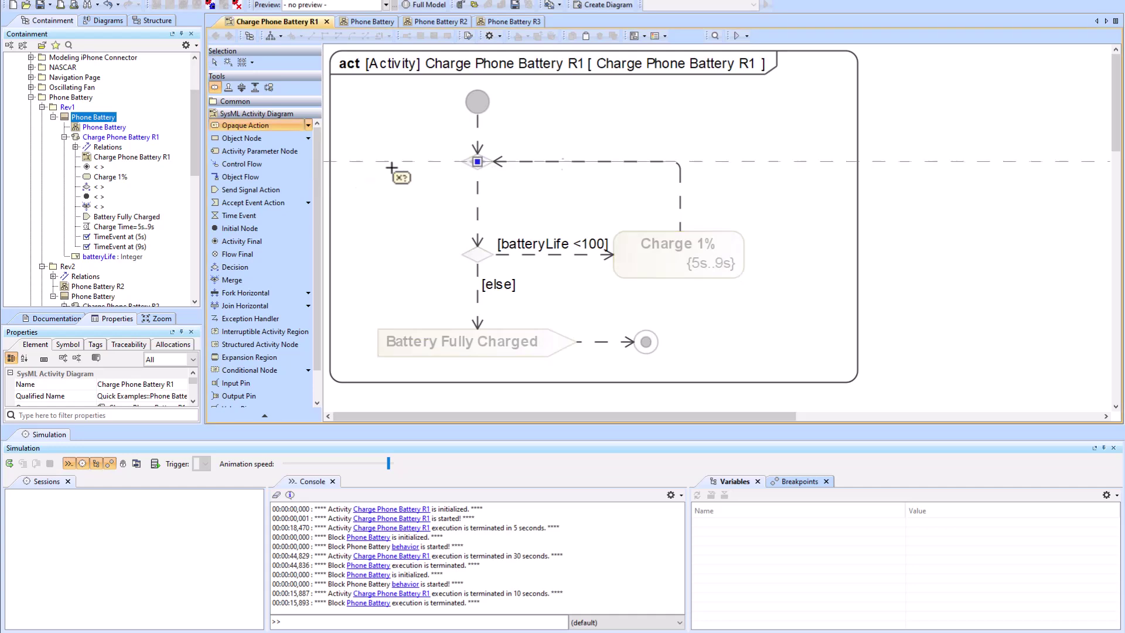
{"action": "left_click", "coordinate": [641, 130]}
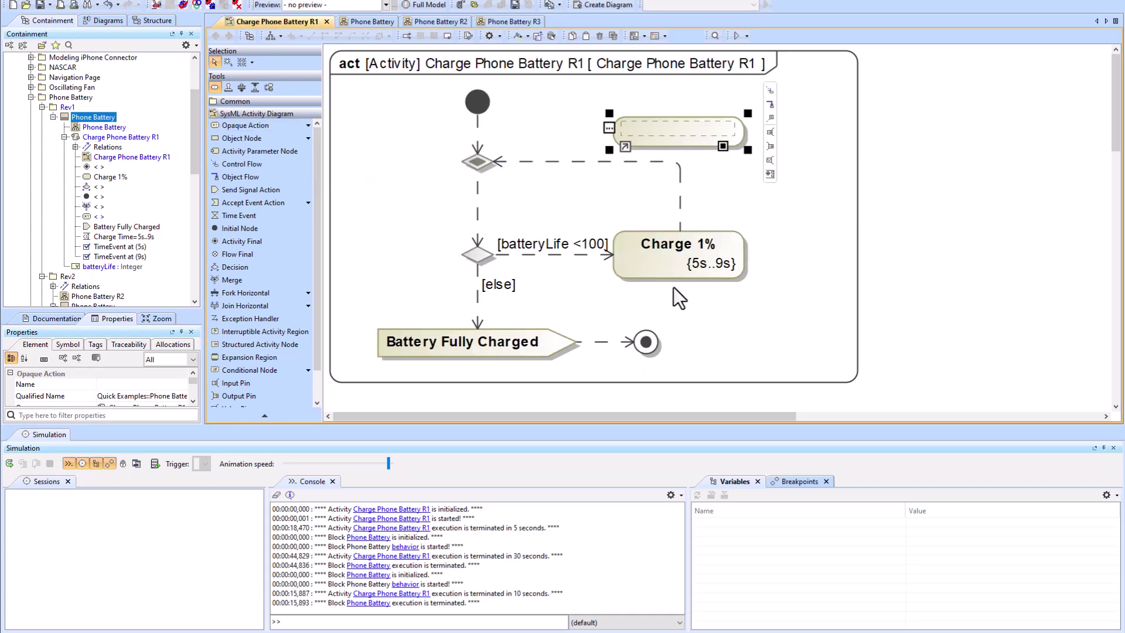
{"action": "double_click", "coordinate": [649, 276]}
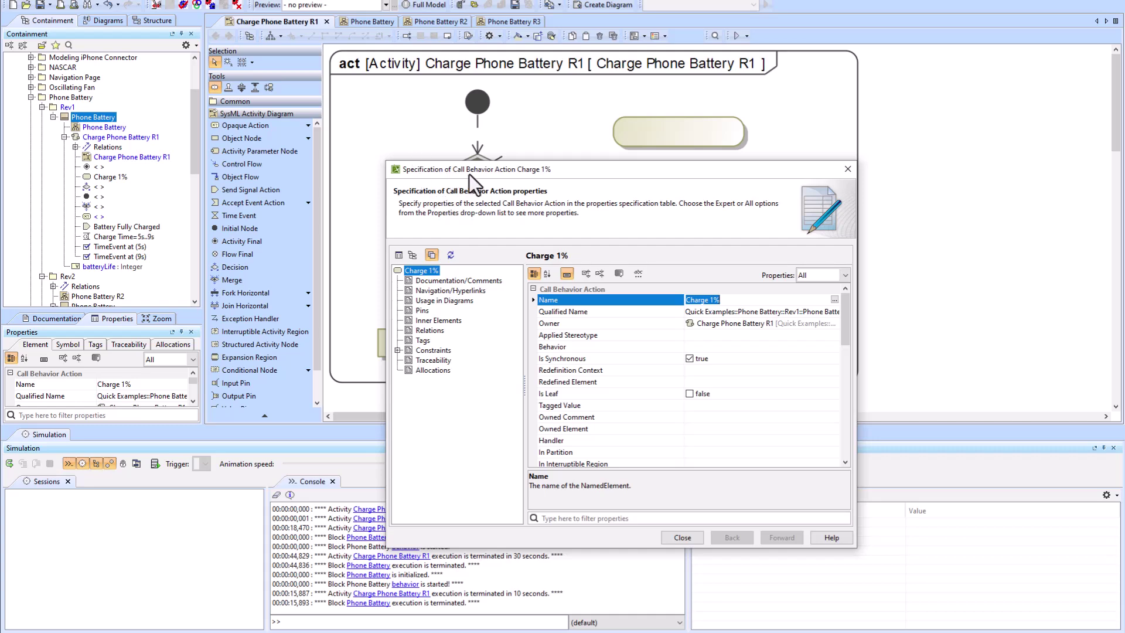
{"action": "left_click", "coordinate": [848, 169]}
{"action": "double_click", "coordinate": [677, 131]}
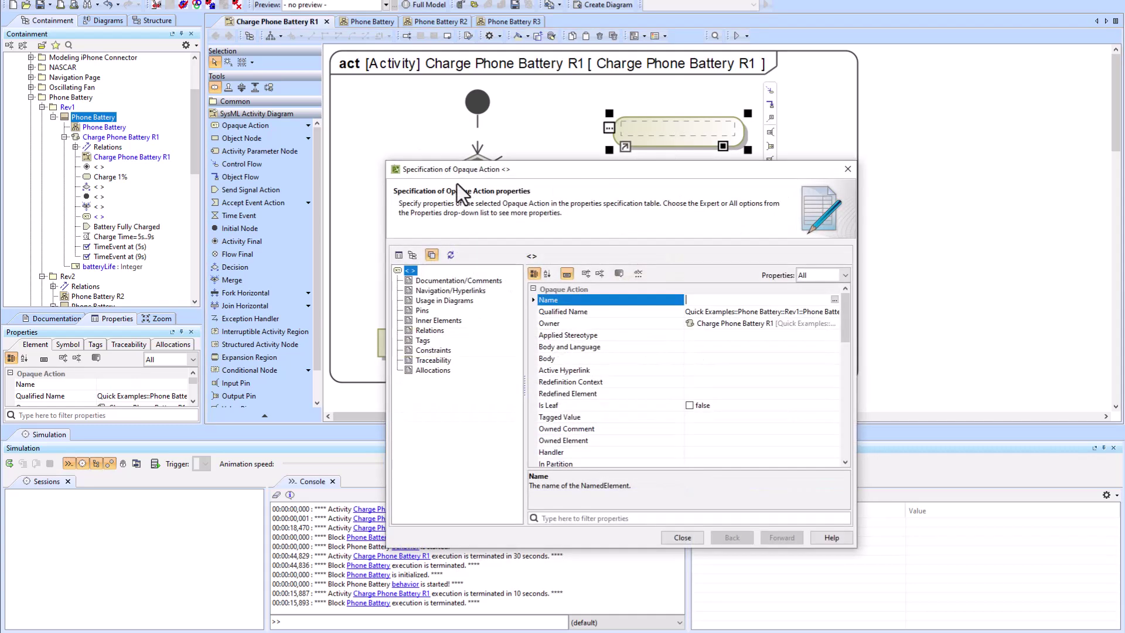
{"action": "key", "text": "Escape"}
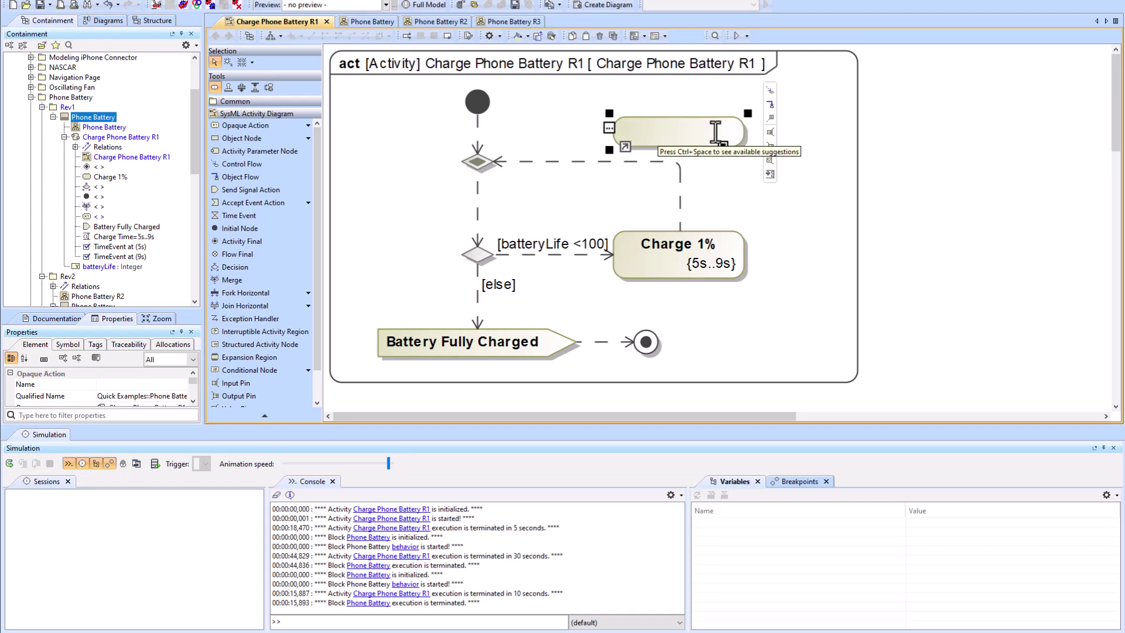
- Name the empty opaque action "batteryLife = batteryLife + 1"
{"action": "type", "text": "batteryLife"}
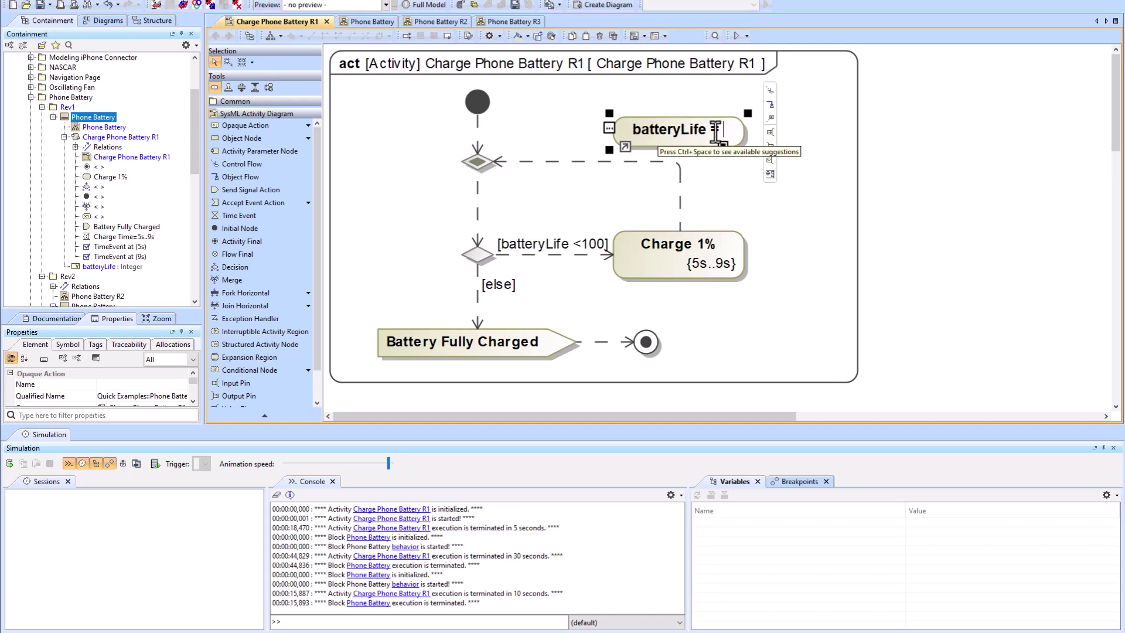
{"action": "type", "text": " = batteryLi"}
{"action": "type", "text": "fe"}
{"action": "type", "text": " -1"}
{"action": "left_click", "coordinate": [821, 177]}
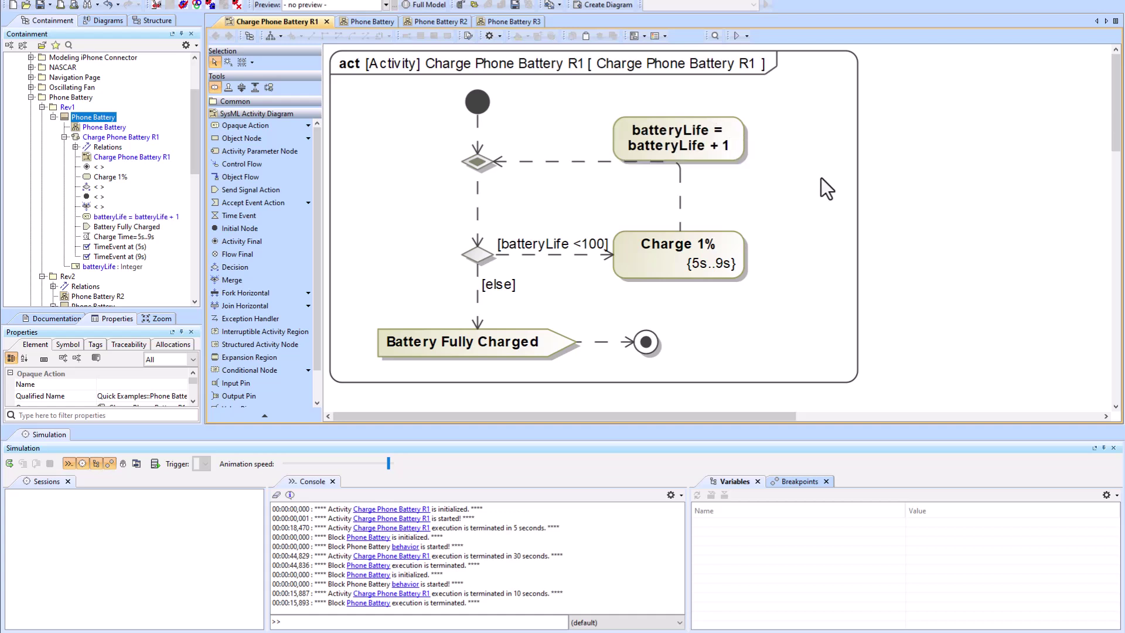
- Route the control flow from Charge 1% into the batteryLife increment action, and connect that action to the merge node
{"action": "left_click", "coordinate": [681, 184]}
{"action": "left_click_drag", "start_coordinate": [494, 162], "coordinate": [691, 161]}
{"action": "left_click_drag", "start_coordinate": [769, 114], "coordinate": [478, 163]}
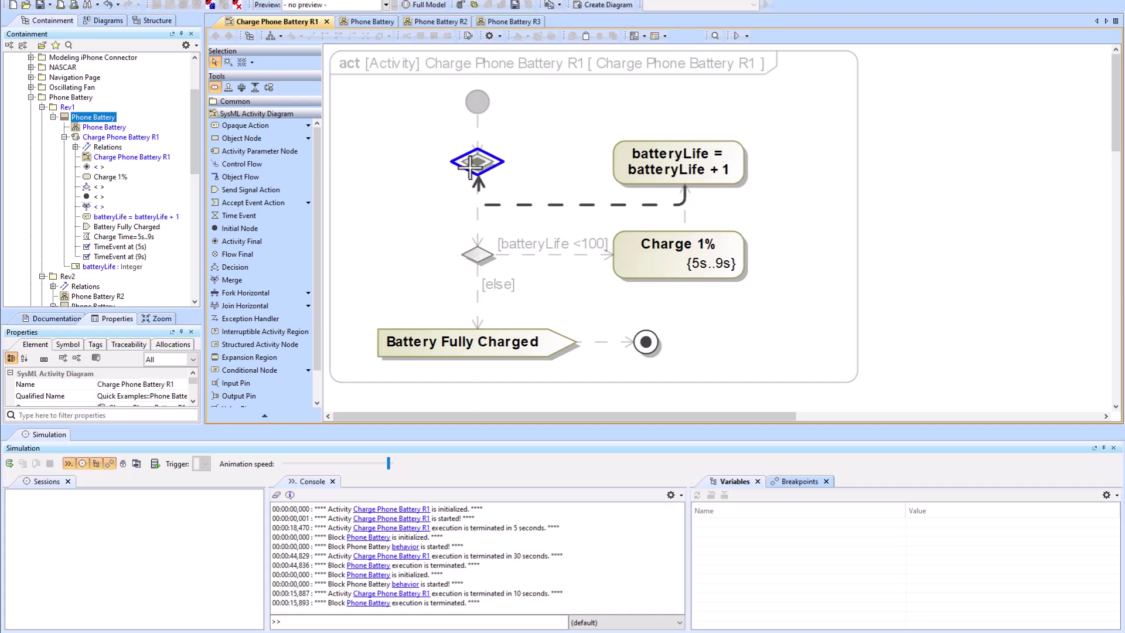
{"action": "left_click", "coordinate": [529, 197]}
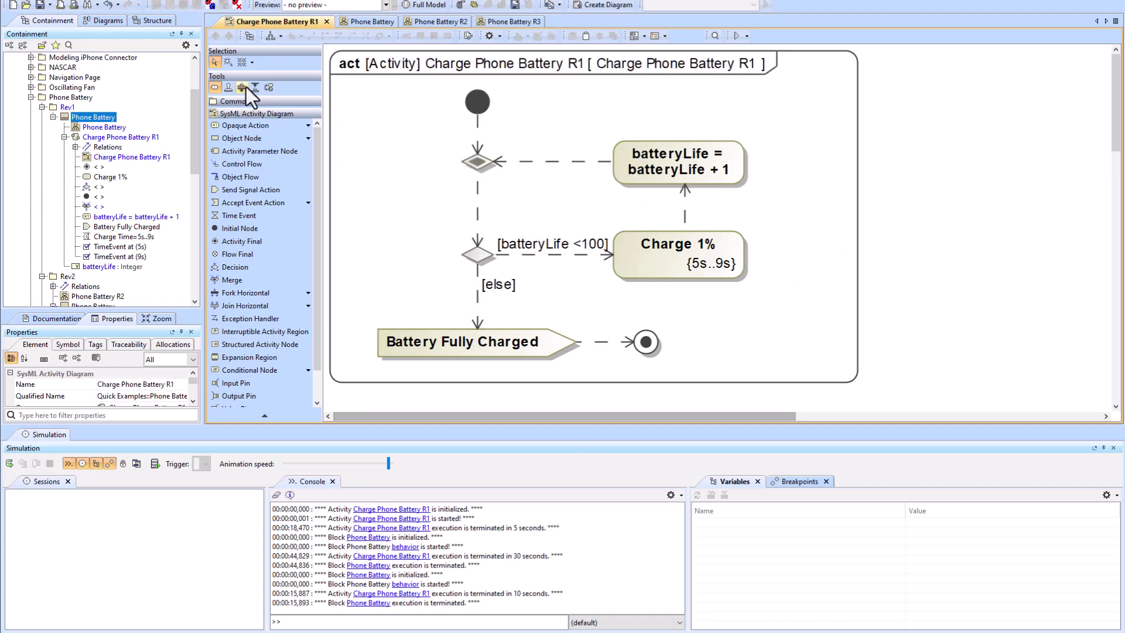
- Start a simulation of the extended activity in its Phone Battery context, clearing the console output
{"action": "left_click", "coordinate": [747, 36]}
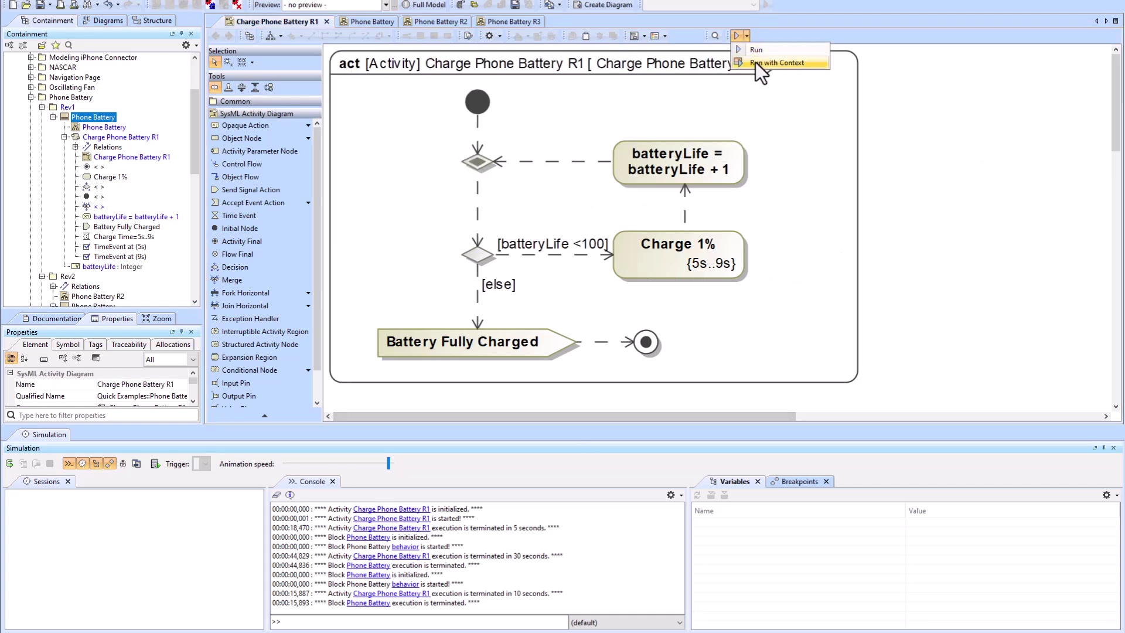
{"action": "left_click", "coordinate": [755, 62]}
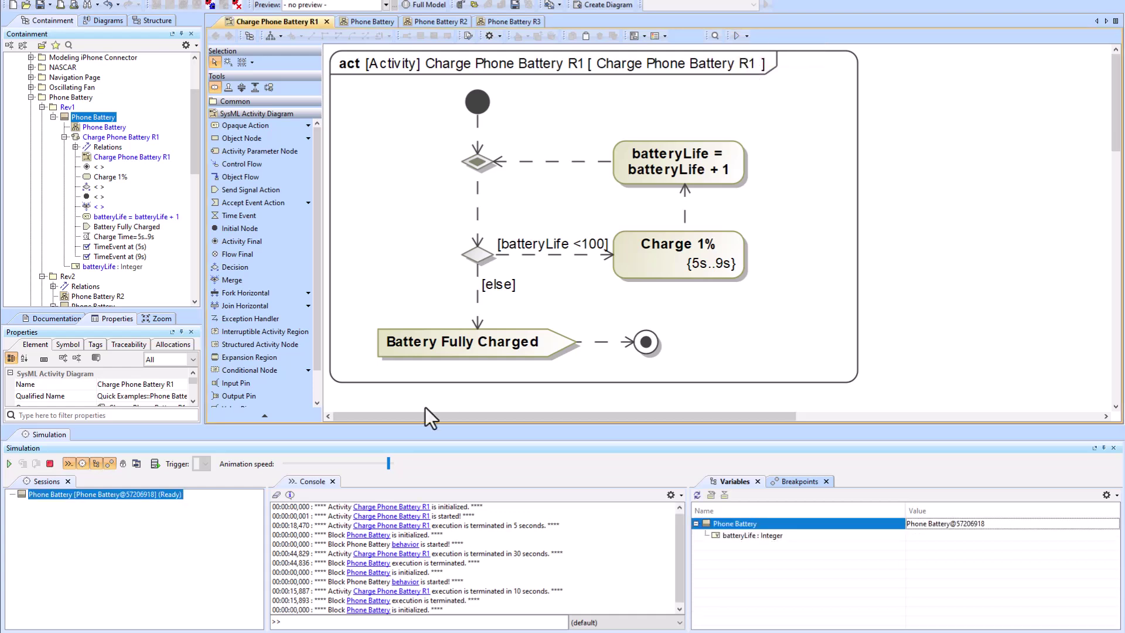
{"action": "left_click", "coordinate": [276, 497]}
{"action": "left_click", "coordinate": [11, 464]}
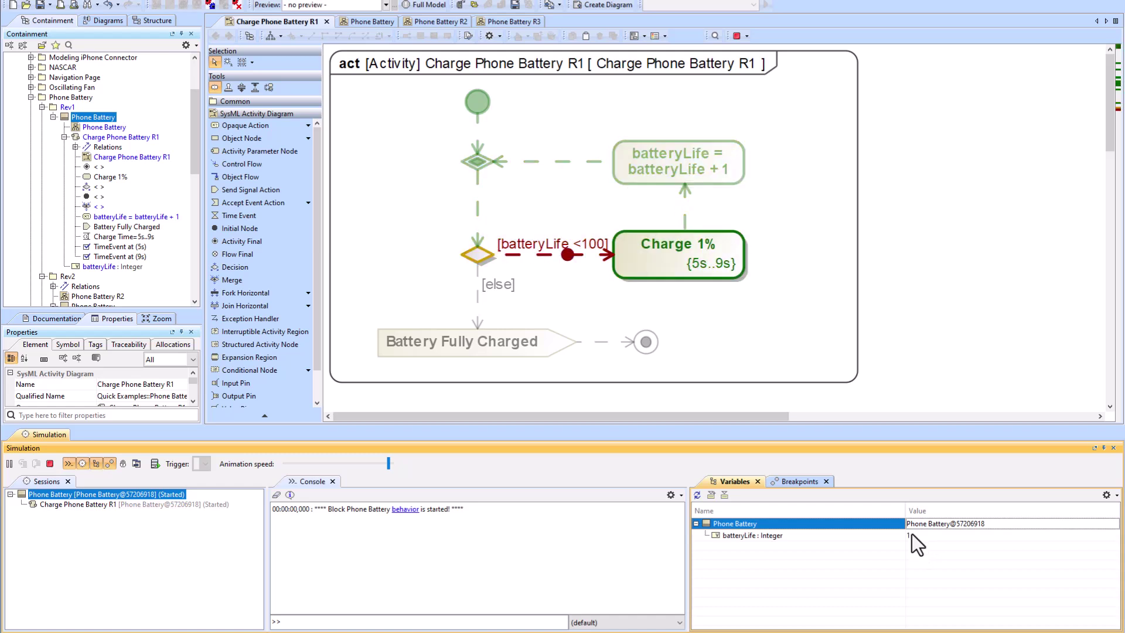
- Display the simulation time in the Variables view and set the running Phone Battery's batteryLife value to 98
{"action": "left_click", "coordinate": [1116, 495]}
{"action": "left_click", "coordinate": [1074, 524]}
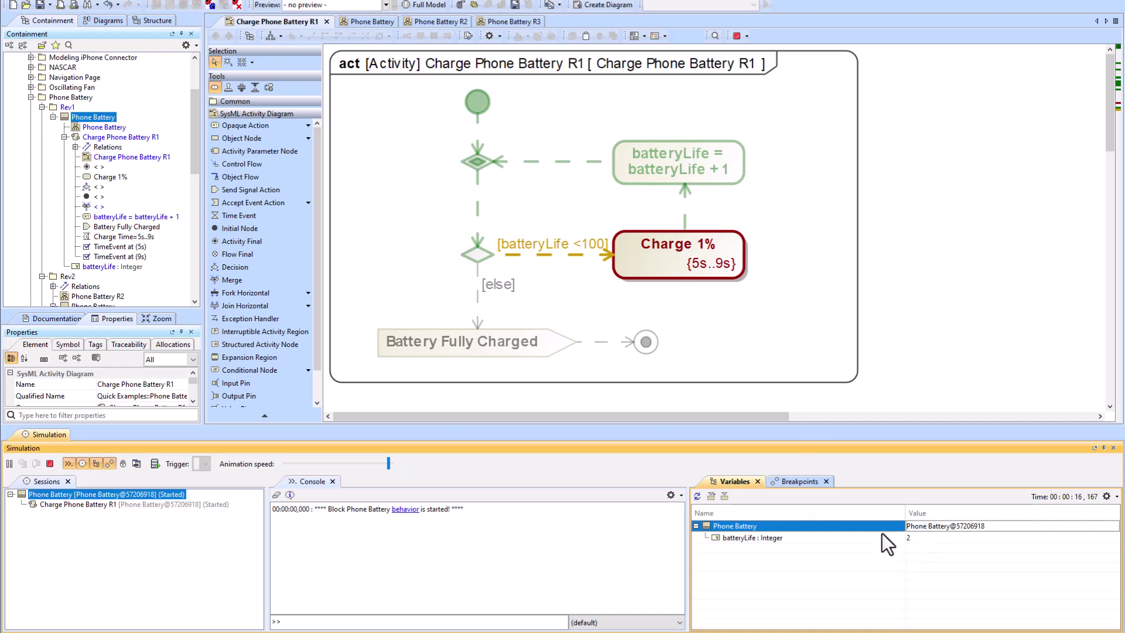
{"action": "left_click", "coordinate": [913, 538]}
{"action": "type", "text": "98"}
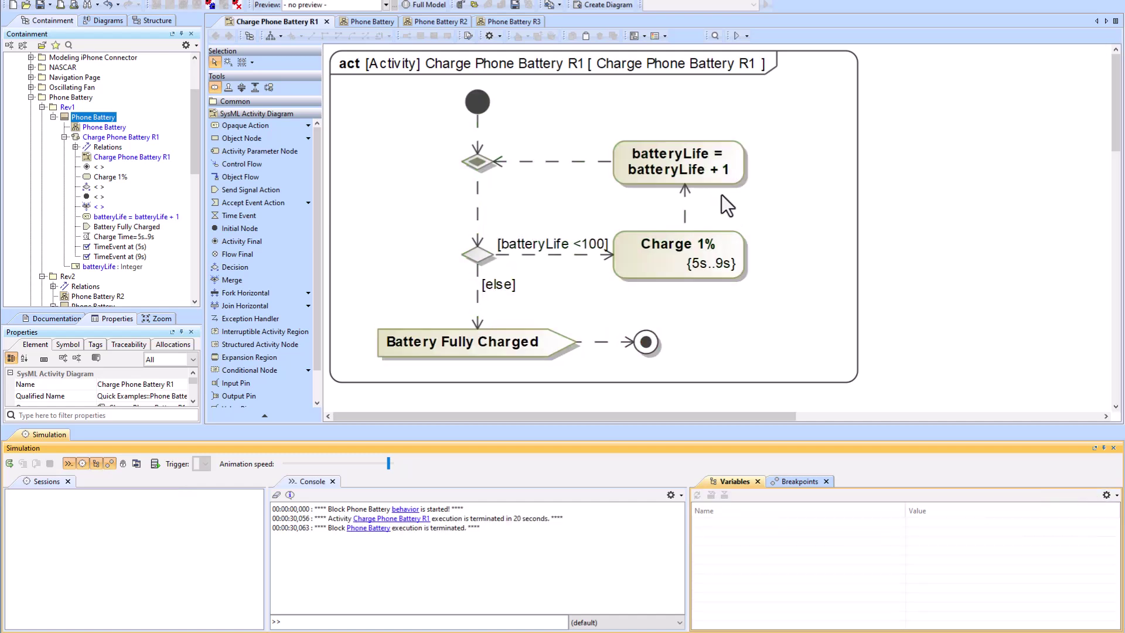
- Open the constraints in the Charge 1% action's specification and examine its Charge Time duration constraint
{"action": "left_click", "coordinate": [660, 270]}
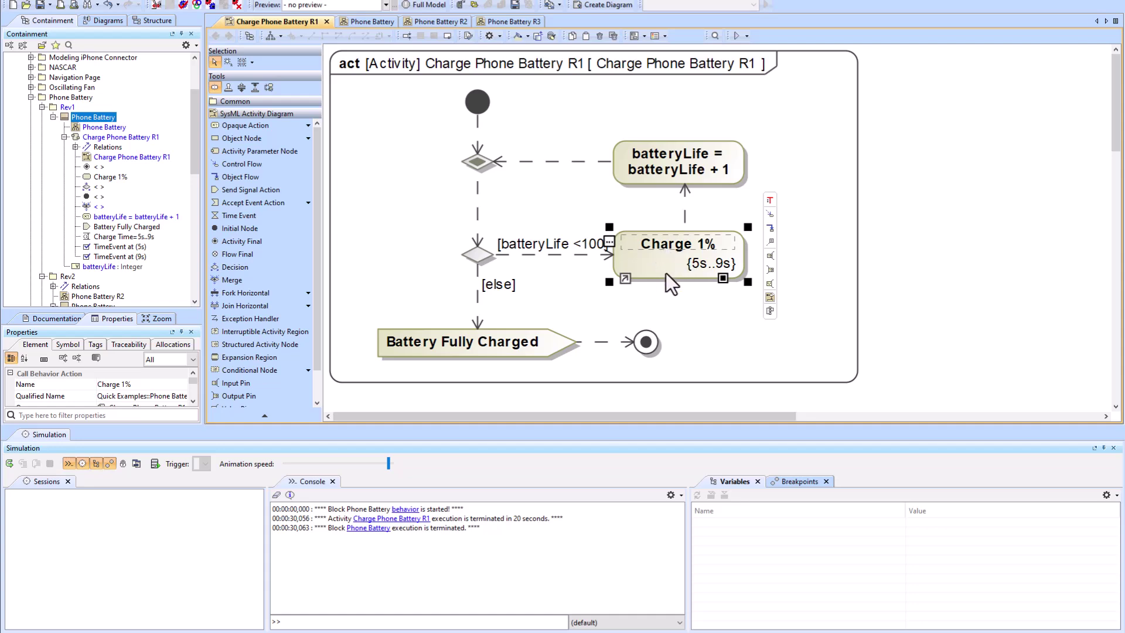
{"action": "double_click", "coordinate": [703, 270]}
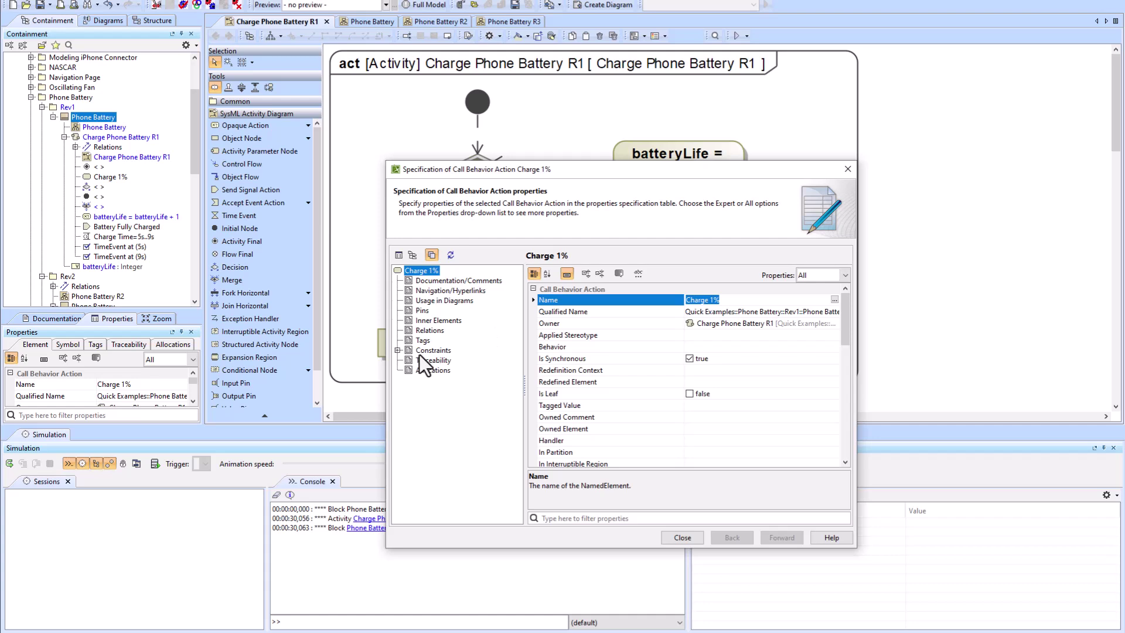
{"action": "left_click", "coordinate": [431, 351]}
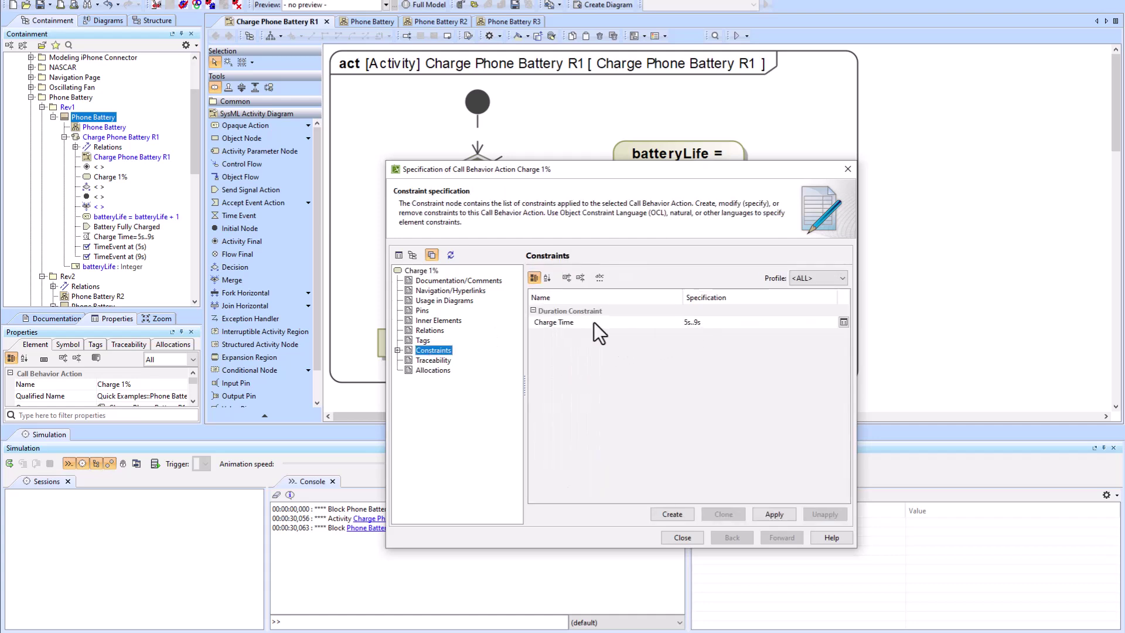
{"action": "left_click", "coordinate": [689, 322]}
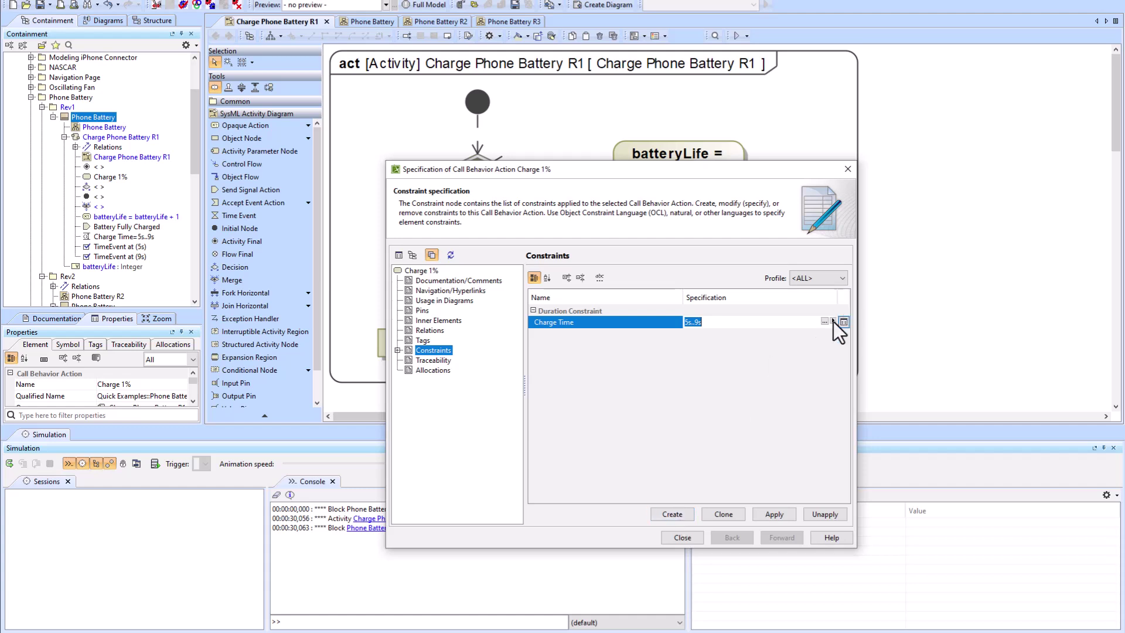
{"action": "left_click", "coordinate": [652, 311]}
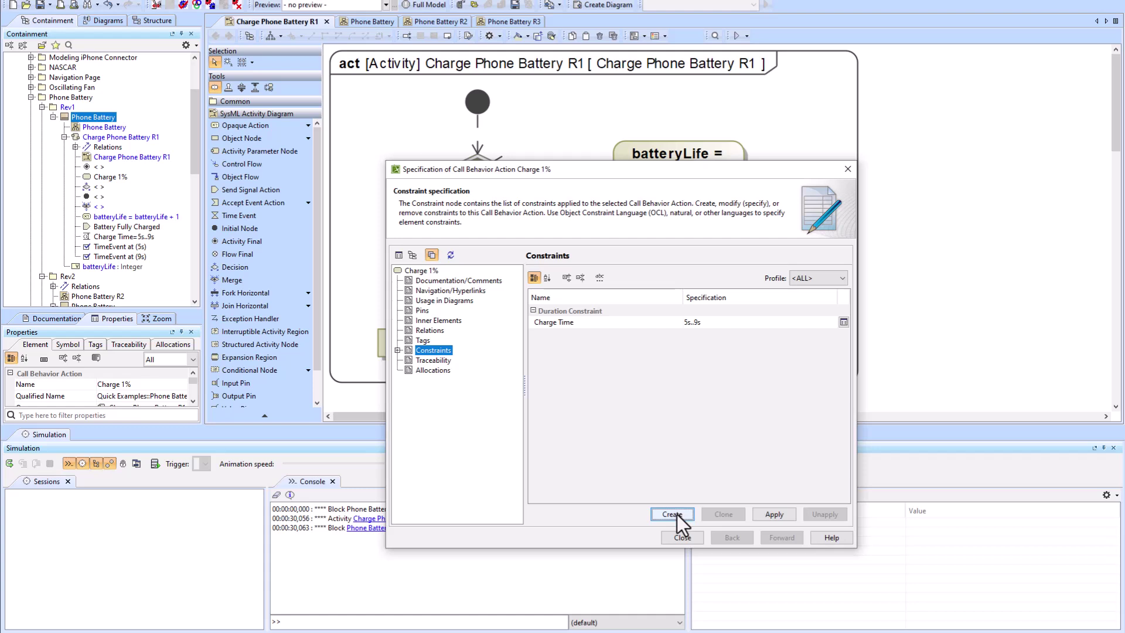
{"action": "left_click_drag", "start_coordinate": [618, 173], "coordinate": [561, 130]}
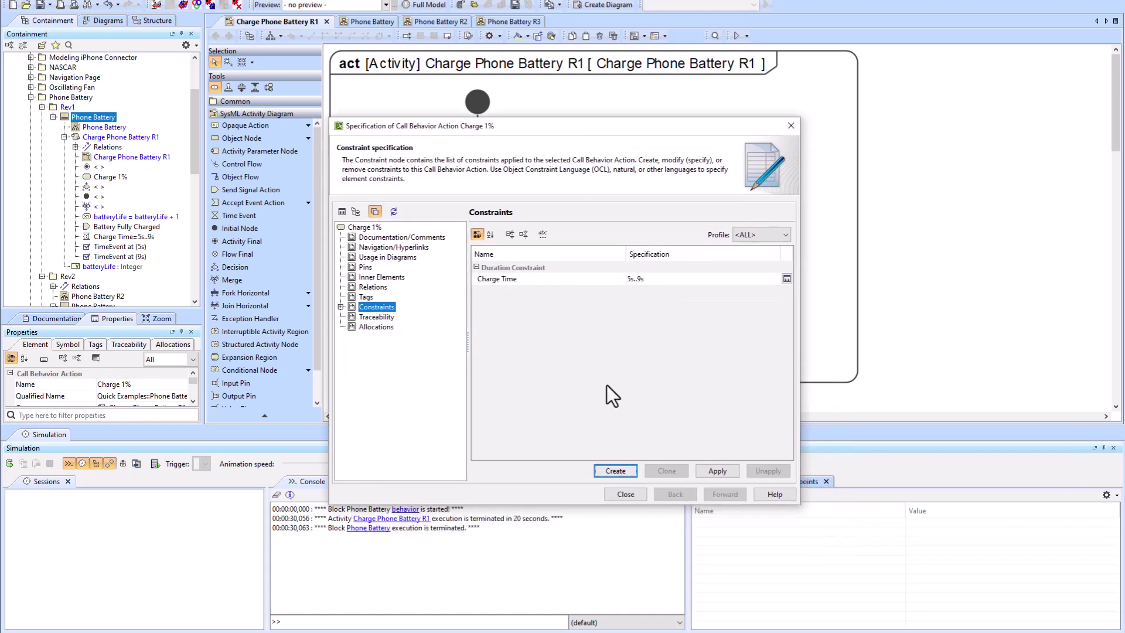
{"action": "left_click", "coordinate": [610, 470]}
{"action": "left_click", "coordinate": [625, 489]}
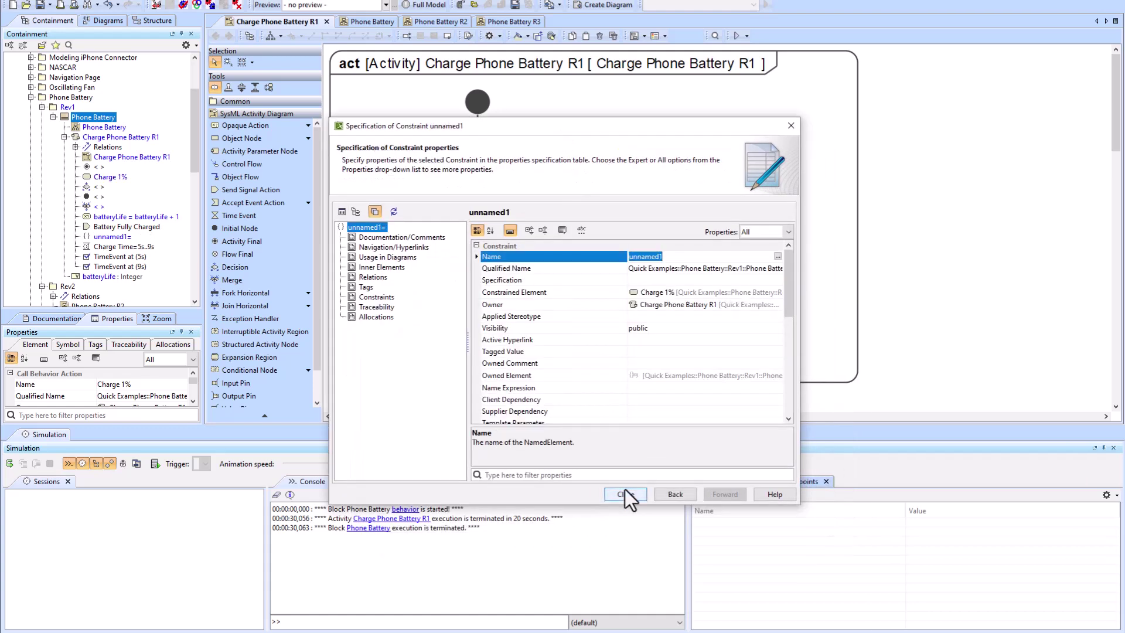
{"action": "left_click", "coordinate": [675, 494]}
{"action": "left_click", "coordinate": [487, 280]}
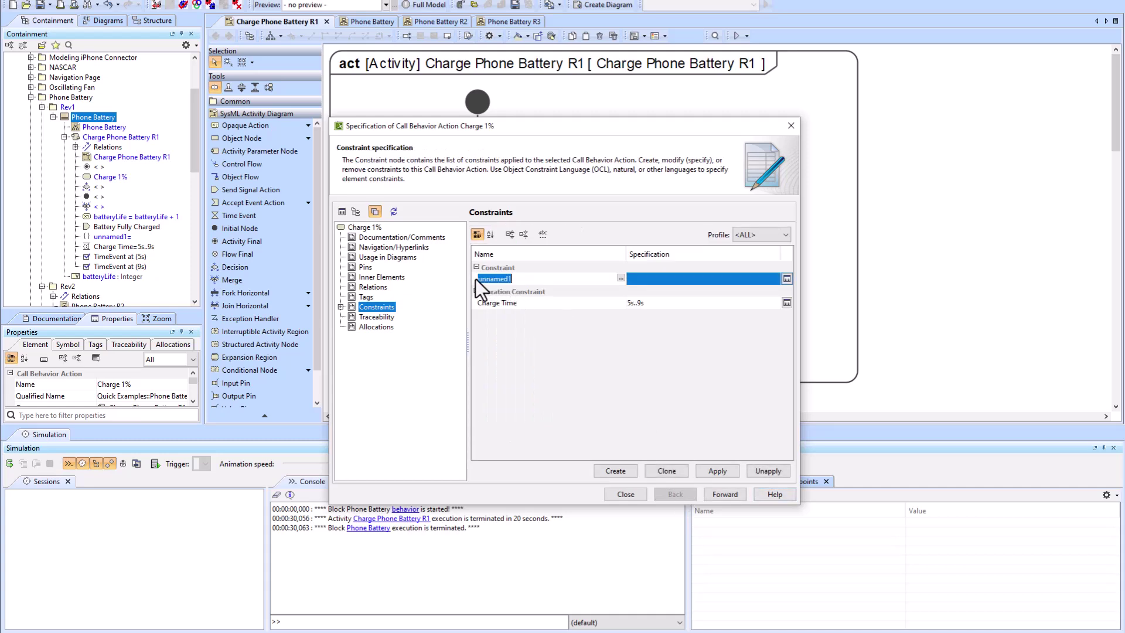
{"action": "key", "text": "Delete"}
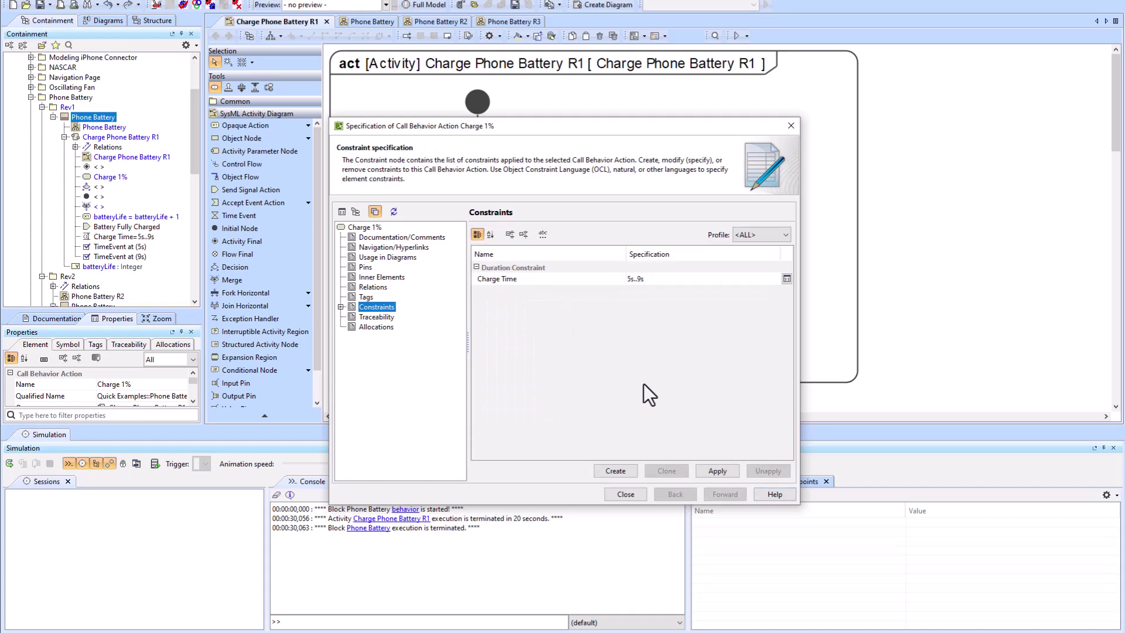
- Create a duration constraint on Charge 1% named "Name This Duration Const" with a minimum of 3s and a maximum of 4s
{"action": "left_click", "coordinate": [625, 474]}
{"action": "left_click", "coordinate": [646, 499]}
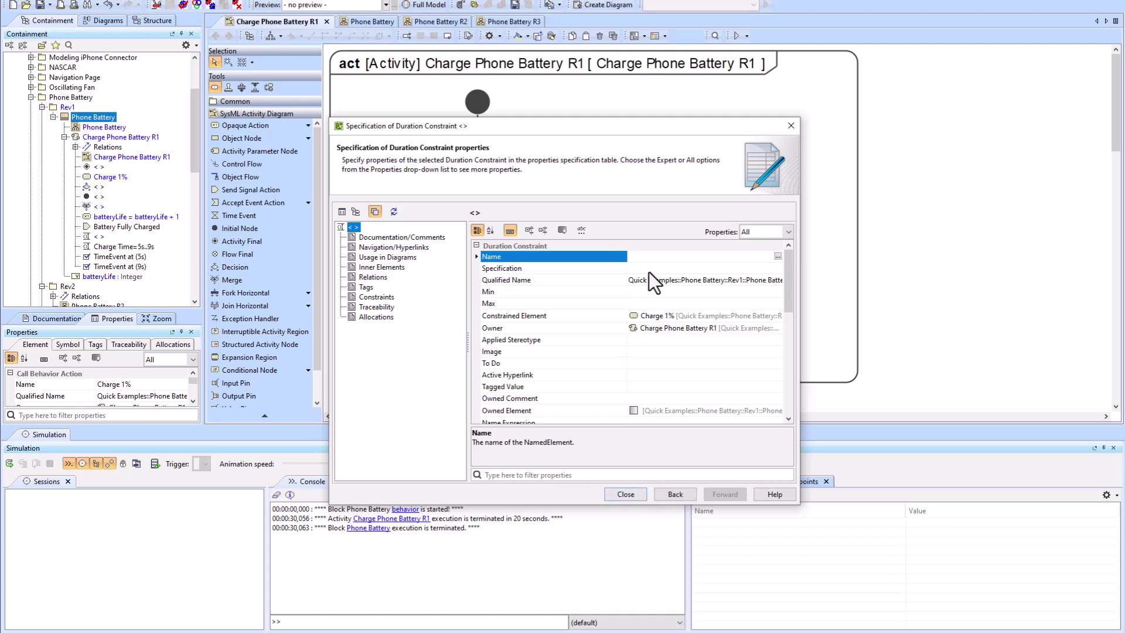
{"action": "type", "text": "Name This Duration Const"}
{"action": "mouse_move", "coordinate": [789, 287]}
{"action": "left_mouse_down"}
{"action": "mouse_move", "coordinate": [787, 393]}
{"action": "mouse_move", "coordinate": [784, 281]}
{"action": "left_mouse_up"}
{"action": "left_click", "coordinate": [648, 292]}
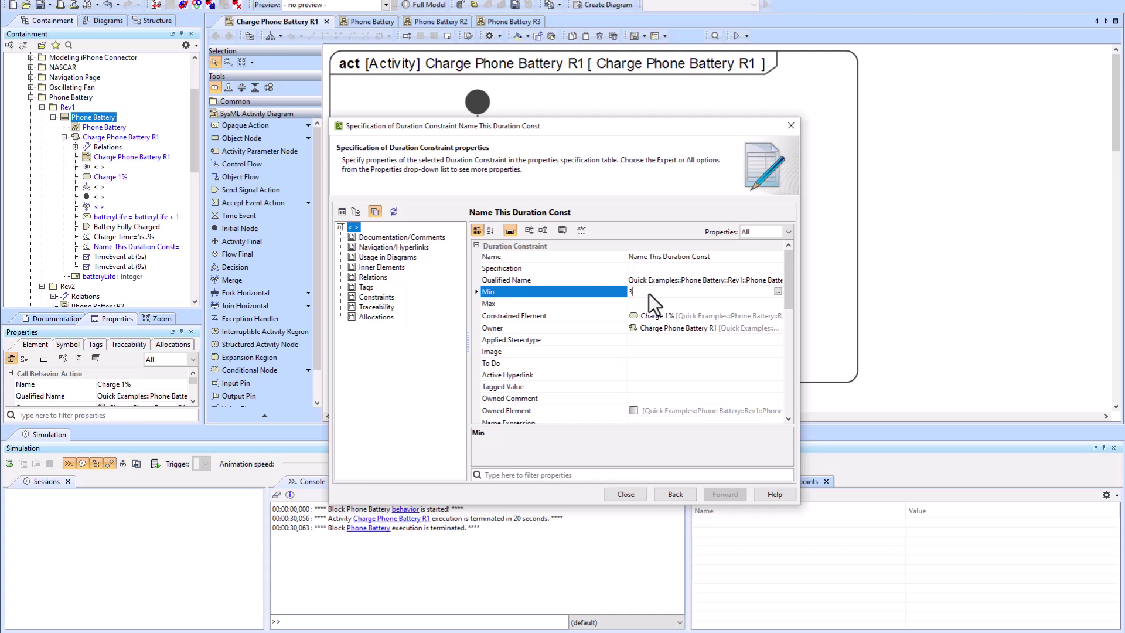
{"action": "left_click", "coordinate": [644, 304]}
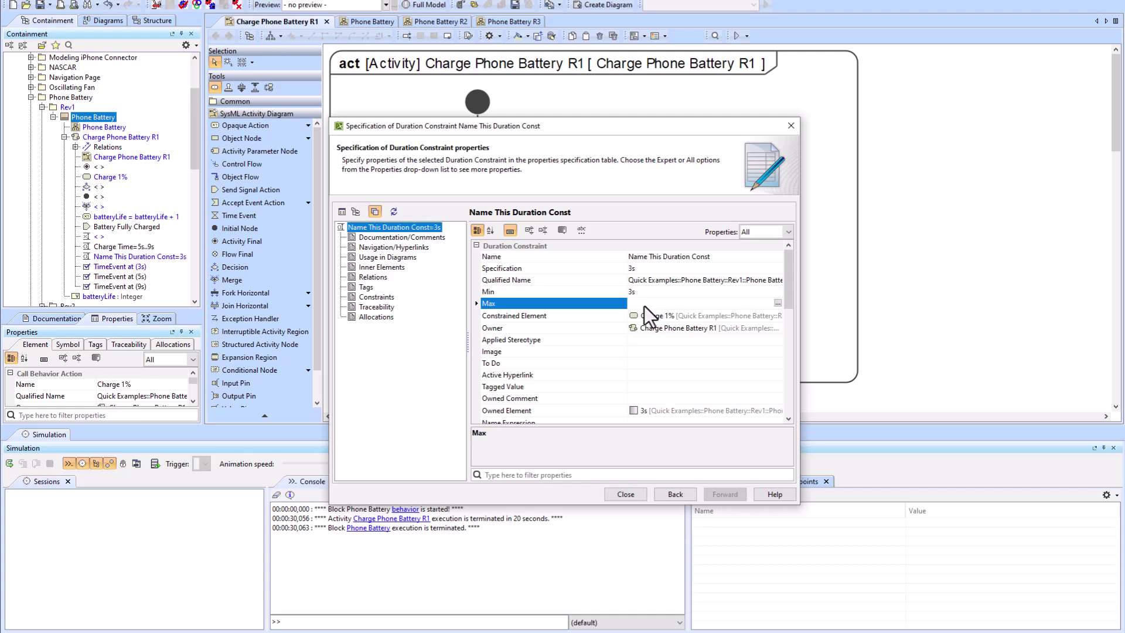
{"action": "type", "text": "4s"}
{"action": "left_click", "coordinate": [695, 351]}
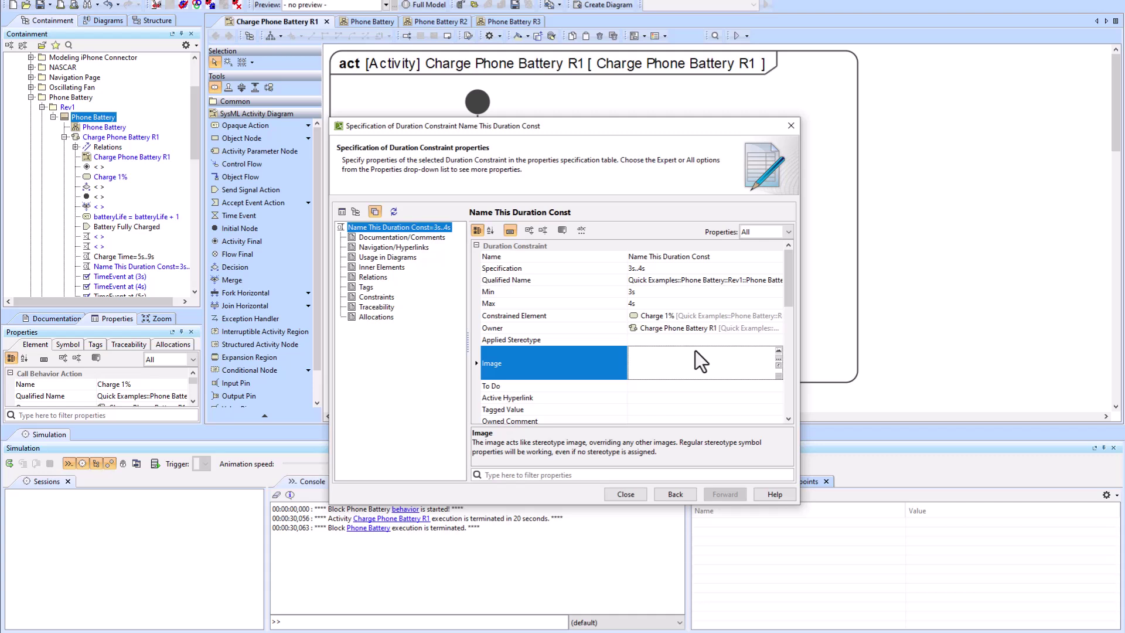
{"action": "left_click", "coordinate": [668, 495]}
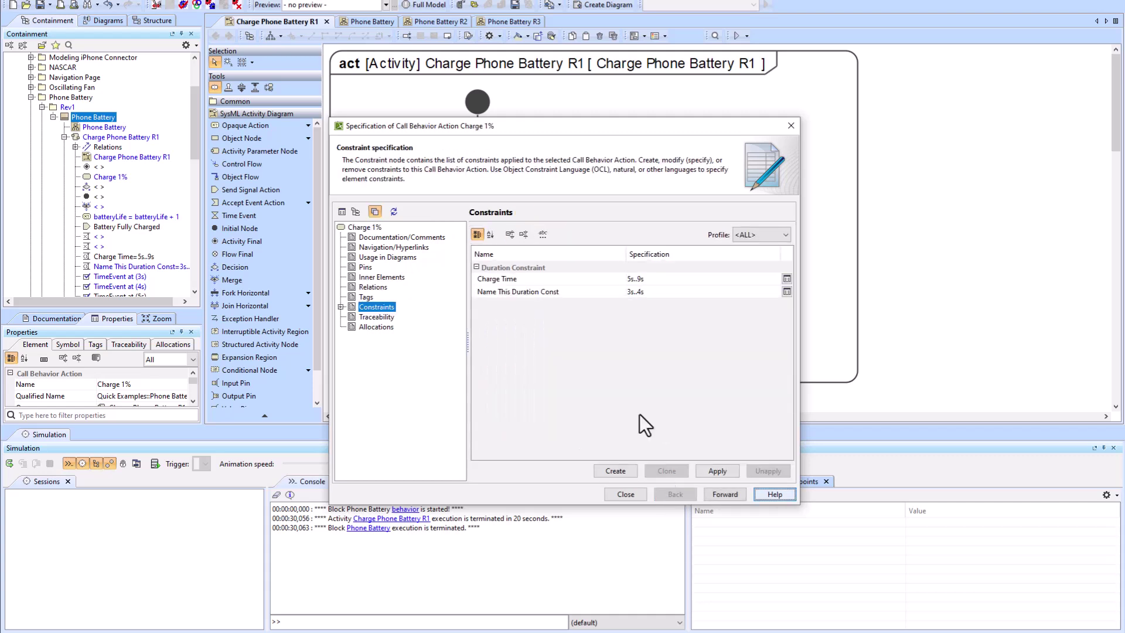
- Unapply the "Name This Duration Const" constraint from Charge 1% and close its specification
{"action": "left_click", "coordinate": [479, 292]}
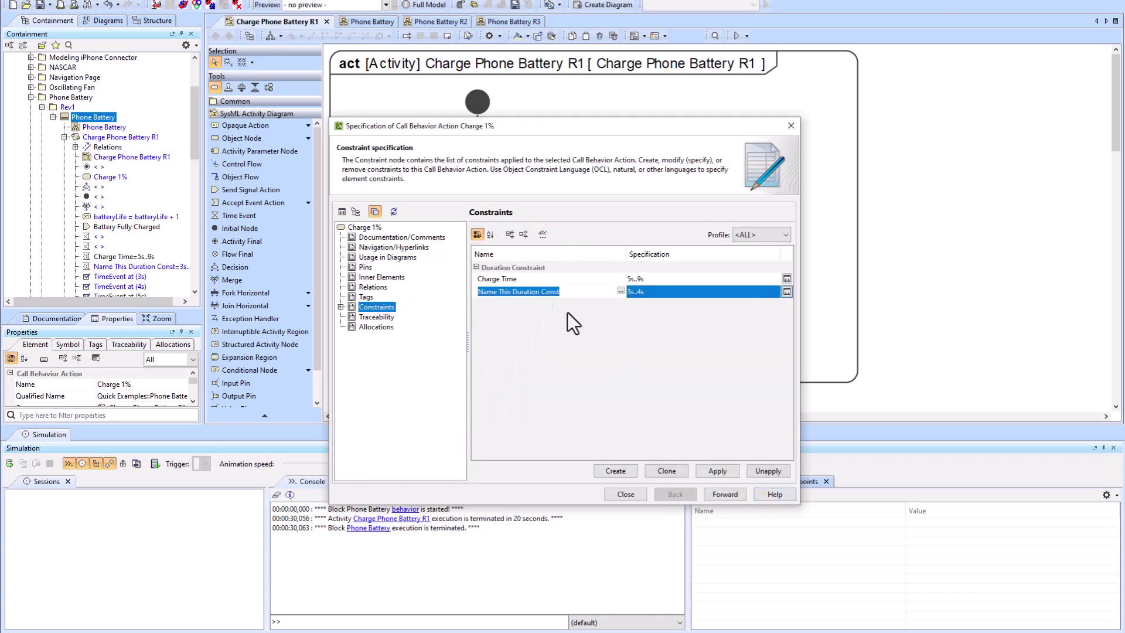
{"action": "left_click", "coordinate": [770, 469]}
{"action": "left_click", "coordinate": [626, 494]}
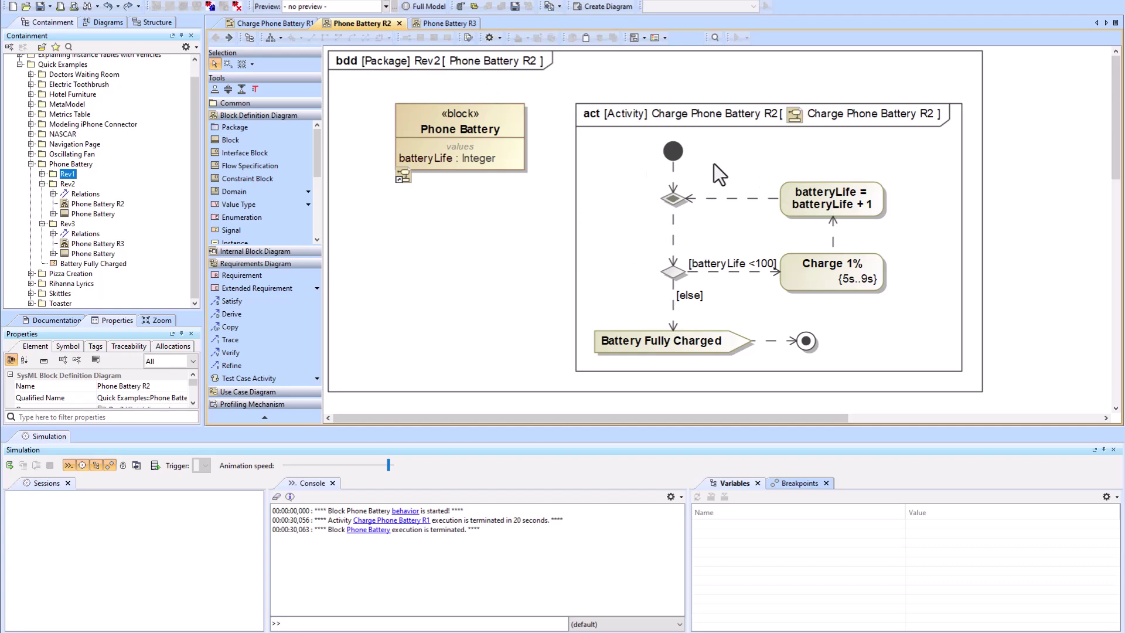
- Open the Charge Phone Battery R2 activity diagram and examine its batteryLife increment action's specification, location in the model tree and the available action types
{"action": "double_click", "coordinate": [758, 159]}
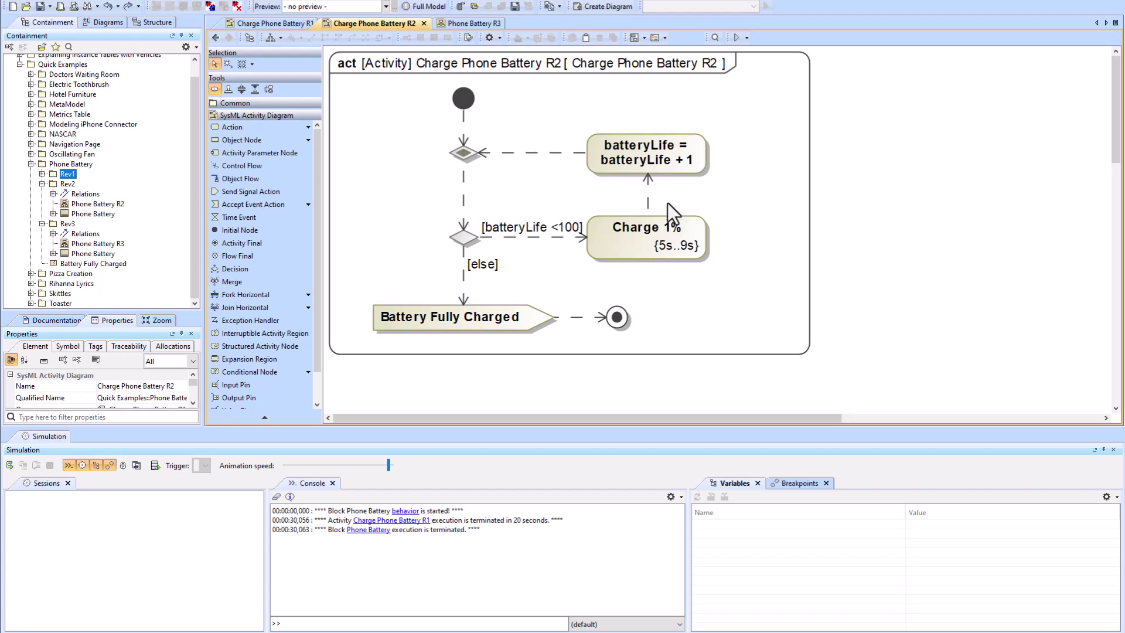
{"action": "double_click", "coordinate": [649, 154]}
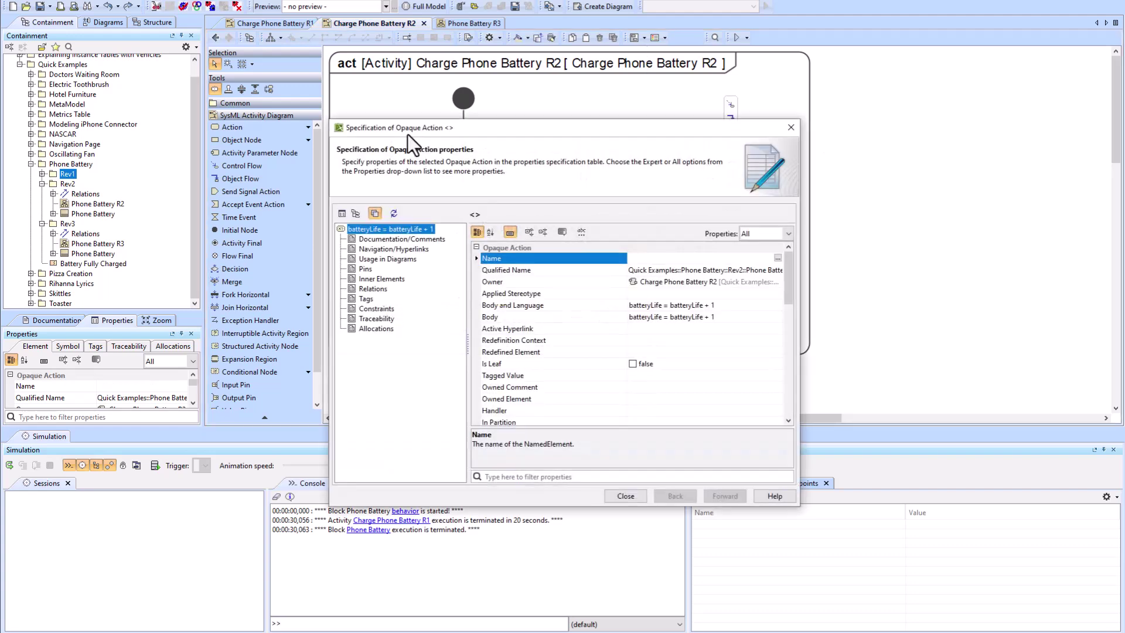
{"action": "left_click", "coordinate": [791, 127]}
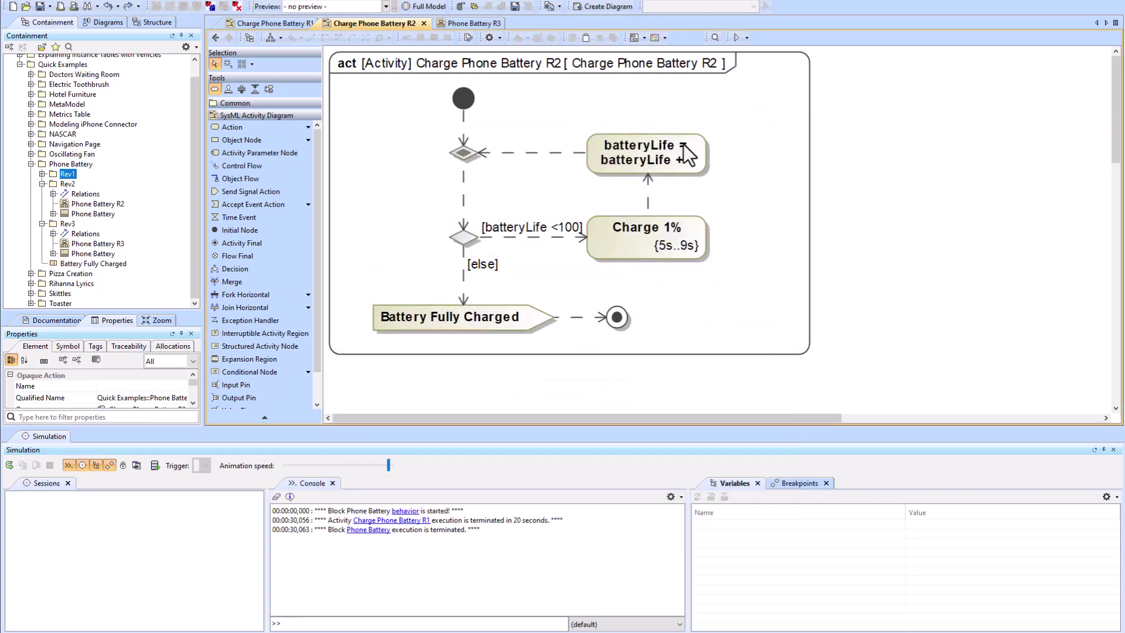
{"action": "key", "text": "alt+b"}
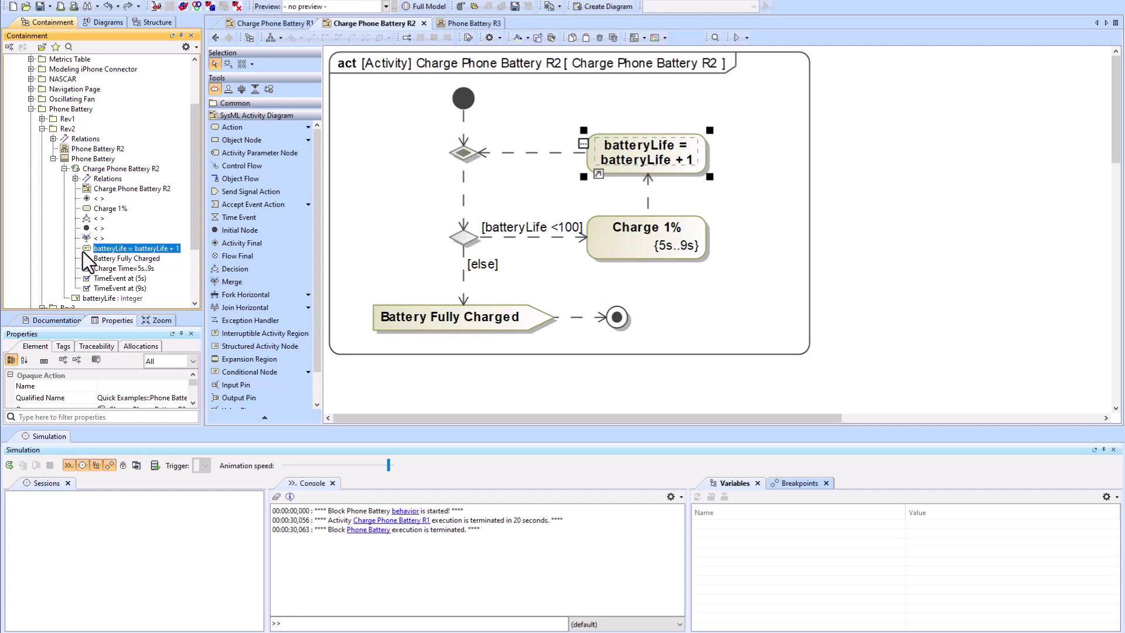
{"action": "left_click", "coordinate": [309, 128]}
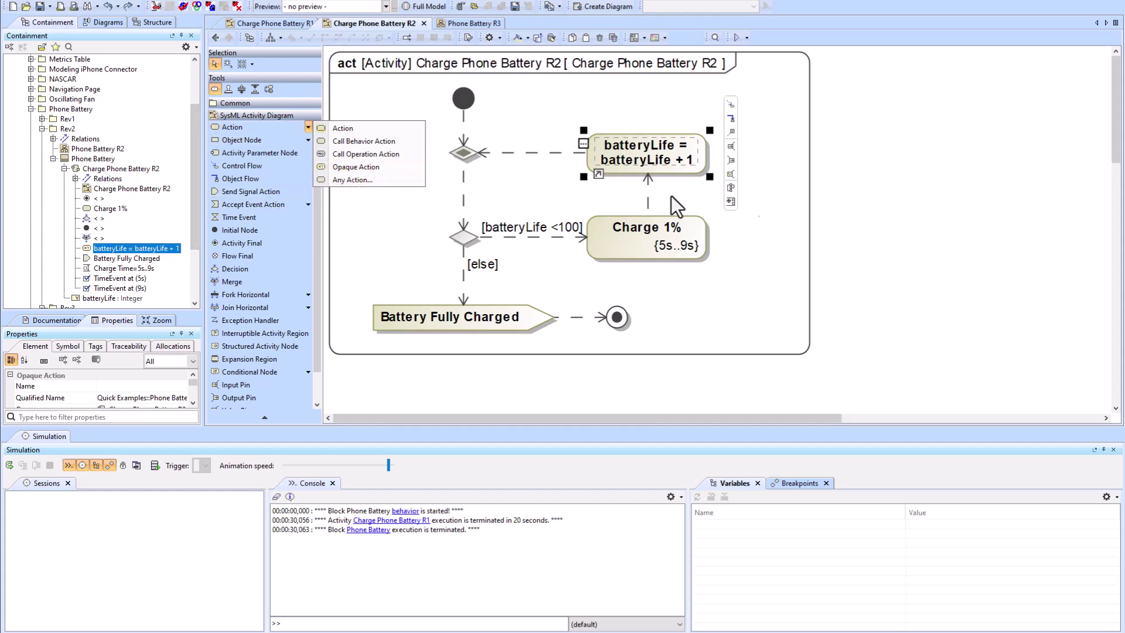
- Examine the constraints applied to the Charge 1% action in the R2 activity
{"action": "left_click", "coordinate": [615, 248]}
{"action": "double_click", "coordinate": [616, 245]}
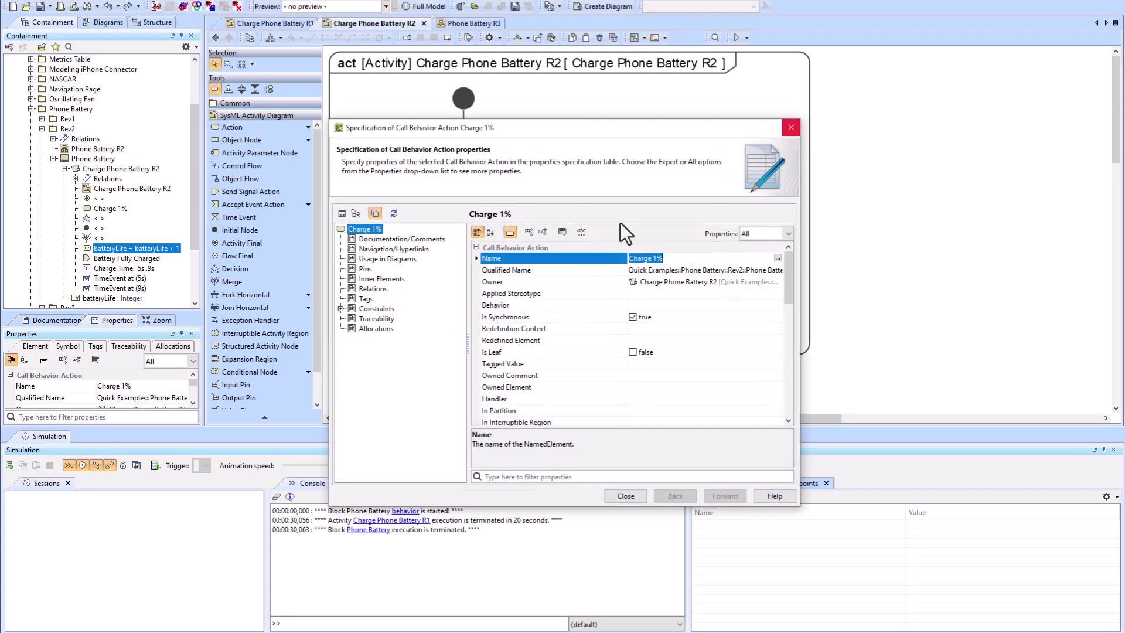
{"action": "left_click", "coordinate": [376, 308]}
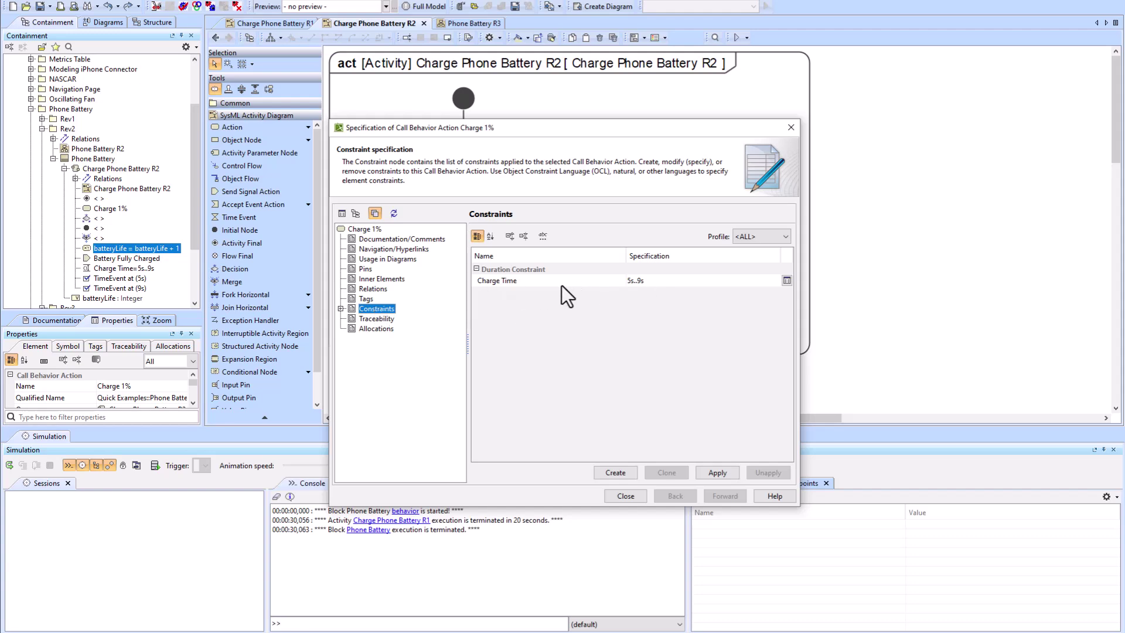
{"action": "key", "text": "Escape"}
- Redirect the [batteryLife <100] control flow straight into the batteryLife increment action, tidy its route, and move Charge 1% aside
{"action": "left_click", "coordinate": [586, 237]}
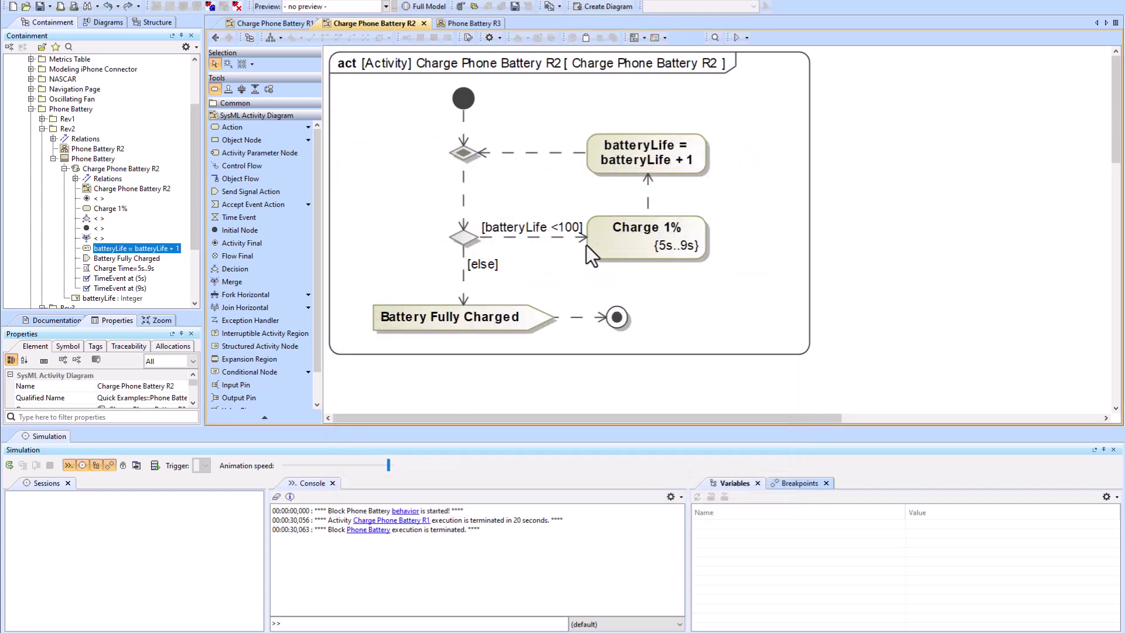
{"action": "left_click_drag", "start_coordinate": [581, 237], "coordinate": [623, 173]}
{"action": "left_click", "coordinate": [630, 241]}
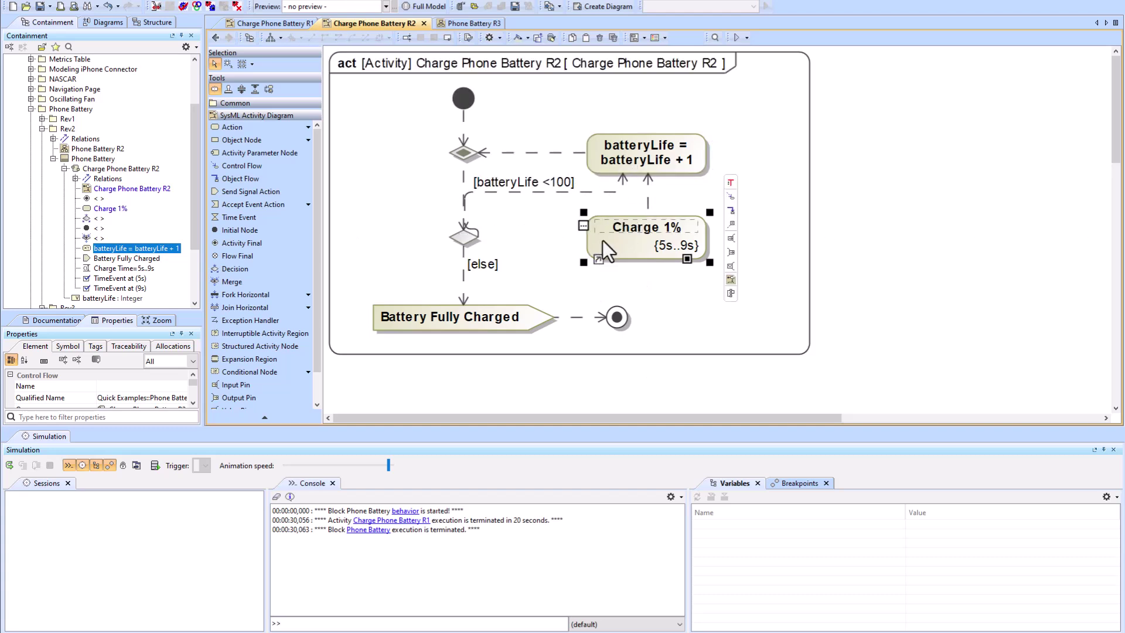
{"action": "left_click_drag", "start_coordinate": [609, 241], "coordinate": [809, 255]}
{"action": "left_click_drag", "start_coordinate": [585, 194], "coordinate": [596, 238]}
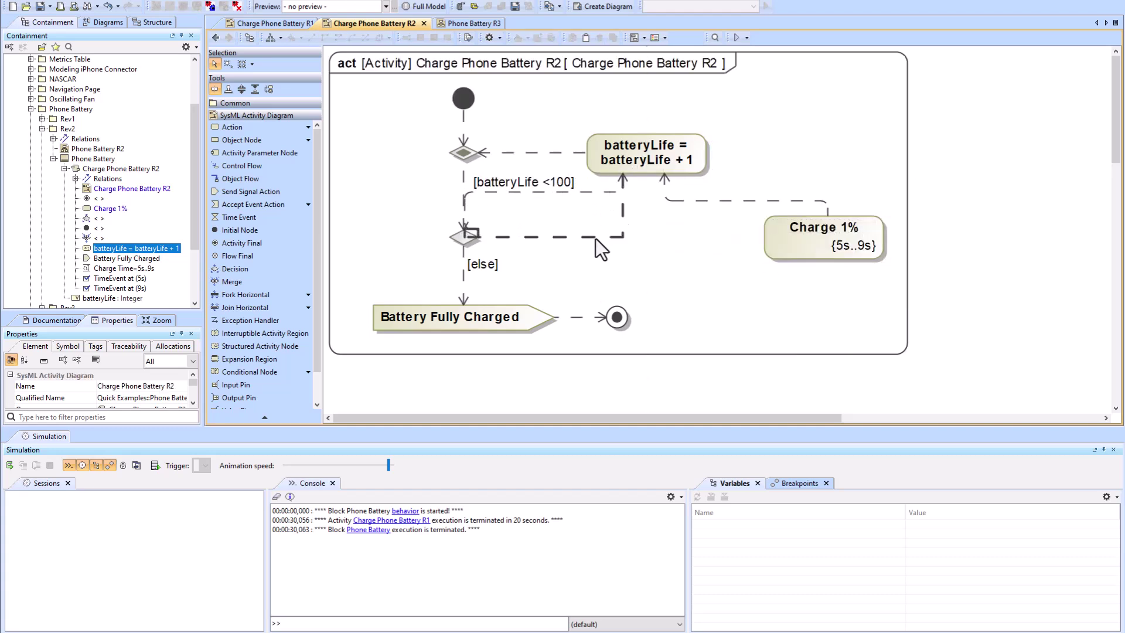
- Add a duration constraint named Charge Time 2 with the range 5s..9s to the batteryLife increment action
{"action": "left_click", "coordinate": [673, 167]}
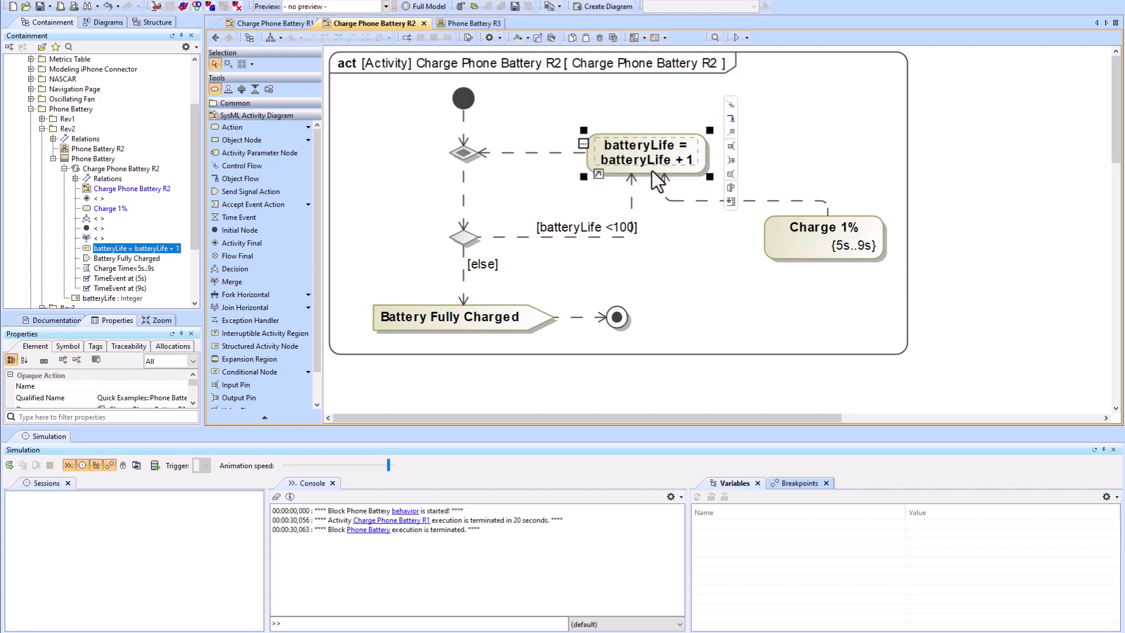
{"action": "double_click", "coordinate": [651, 170]}
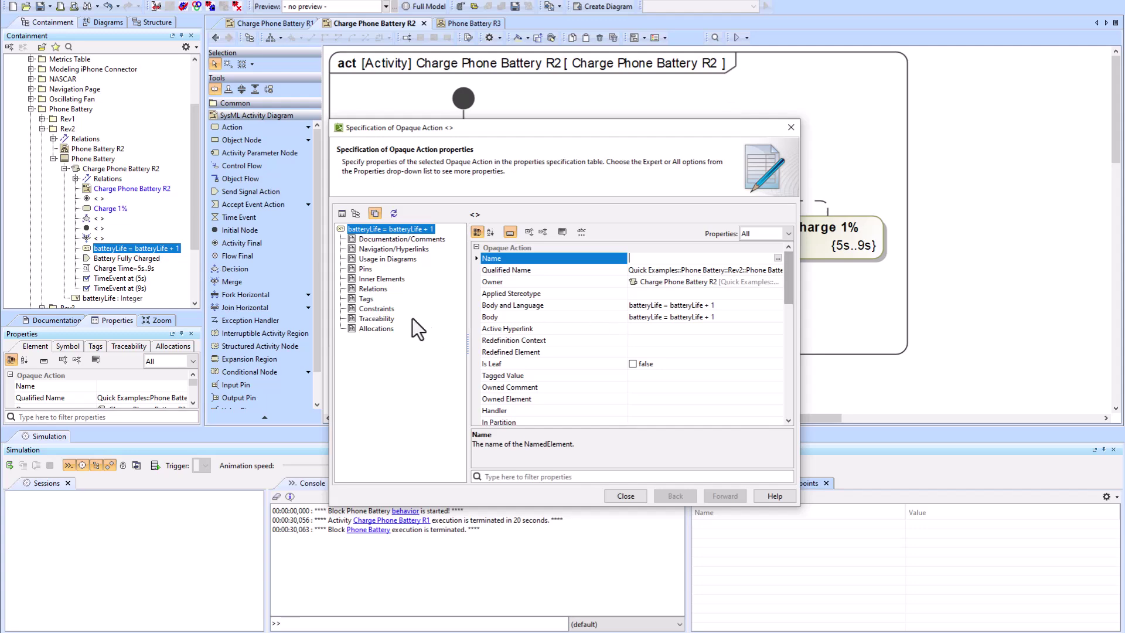
{"action": "left_click", "coordinate": [379, 309]}
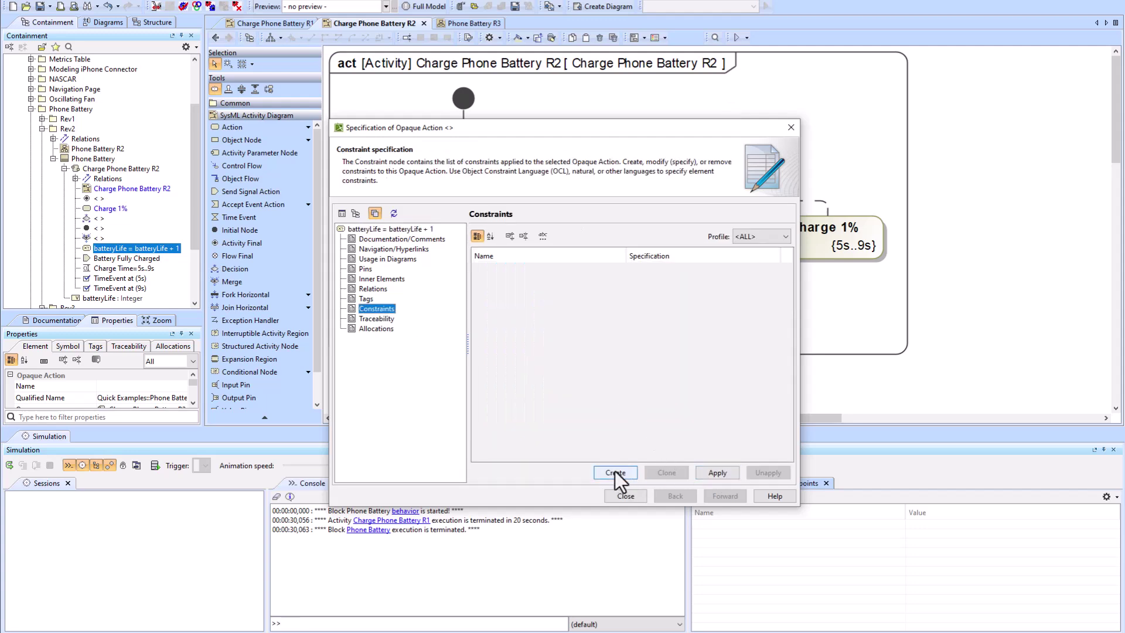
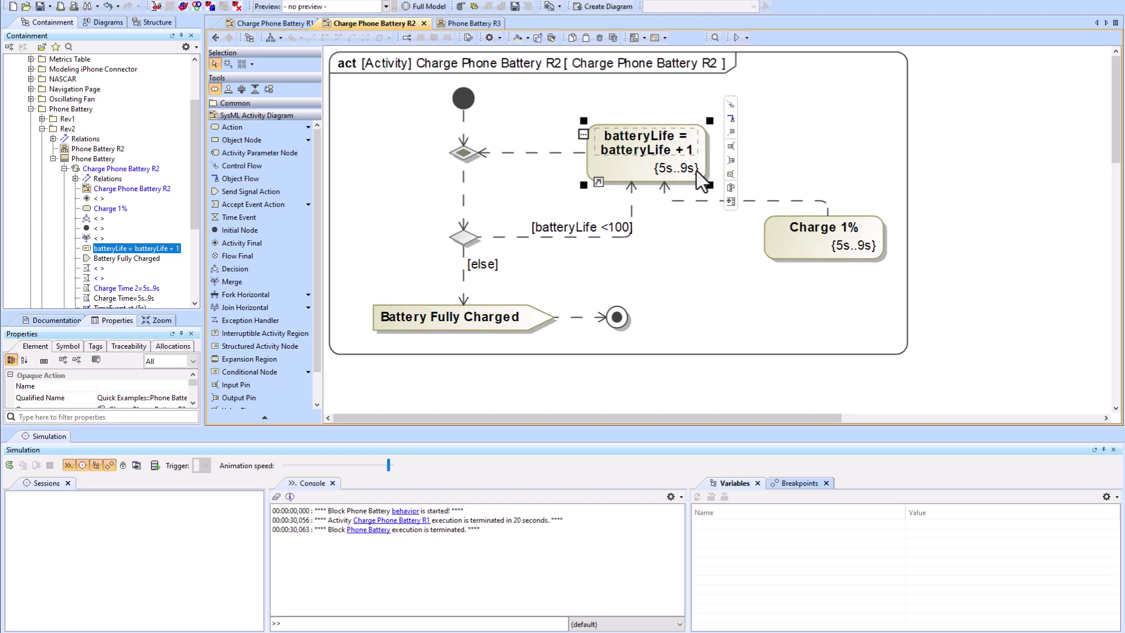
- Delete the Charge 1% action from the R2 model, and reposition the batteryLife increment action to tidy its control flows
{"action": "left_click_drag", "start_coordinate": [793, 239], "coordinate": [770, 262]}
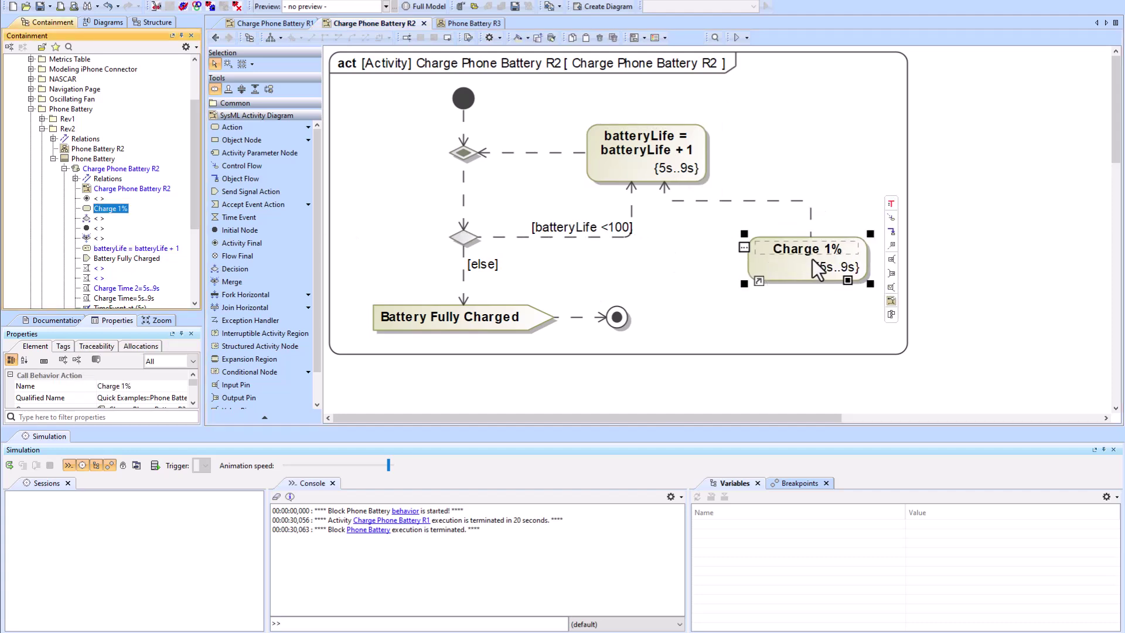
{"action": "left_click", "coordinate": [109, 208]}
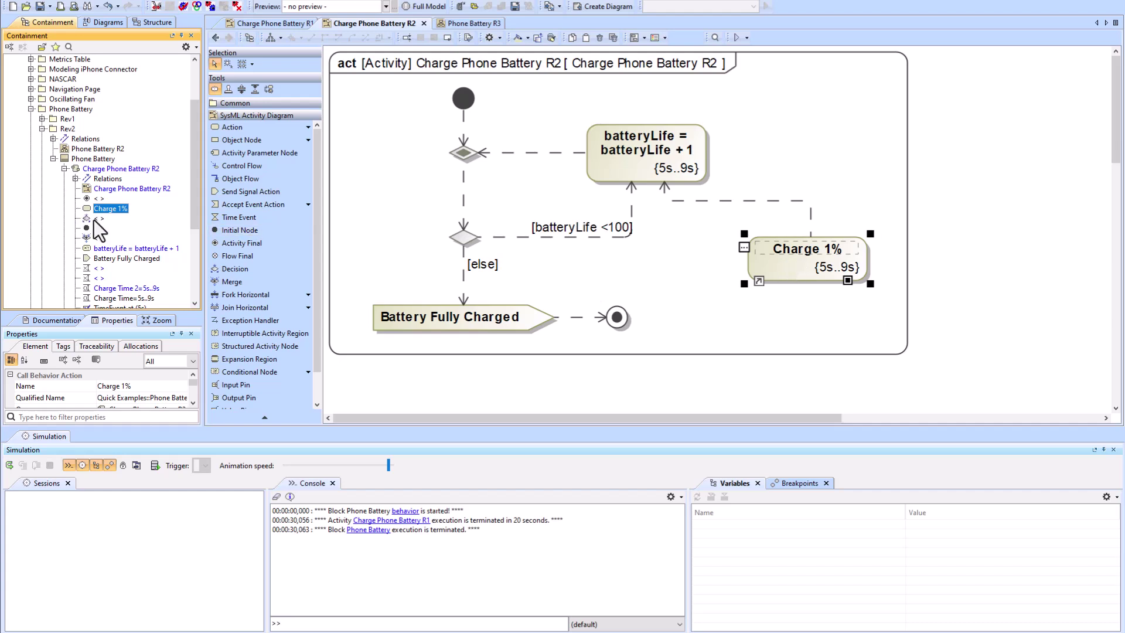
{"action": "key", "text": "Delete"}
{"action": "left_click_drag", "start_coordinate": [644, 170], "coordinate": [648, 183]}
{"action": "left_click_drag", "start_coordinate": [537, 156], "coordinate": [536, 153]}
{"action": "left_click", "coordinate": [742, 255]}
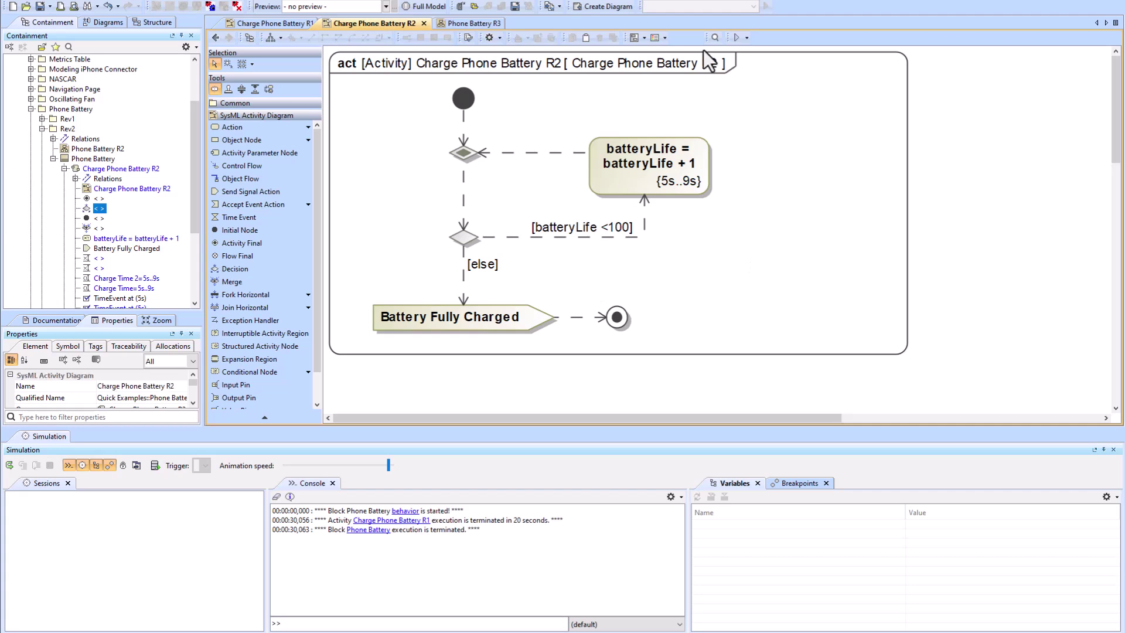
- Narrow the Charge Phone Battery R2 activity frame, and try simulating the activity without its context
{"action": "left_click", "coordinate": [892, 354]}
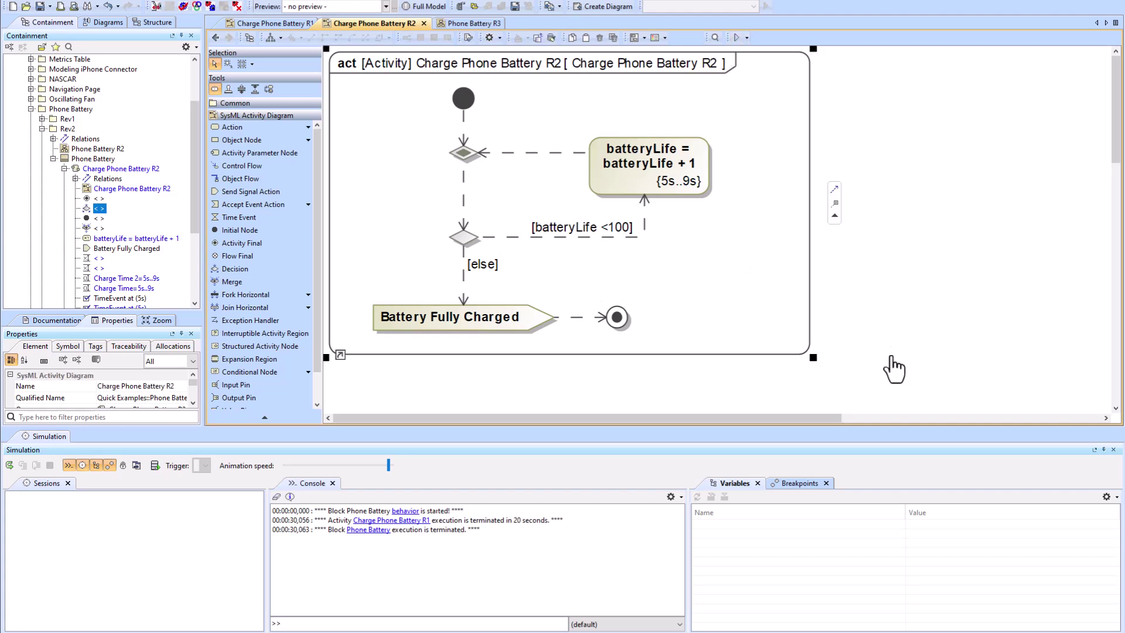
{"action": "left_click", "coordinate": [738, 37]}
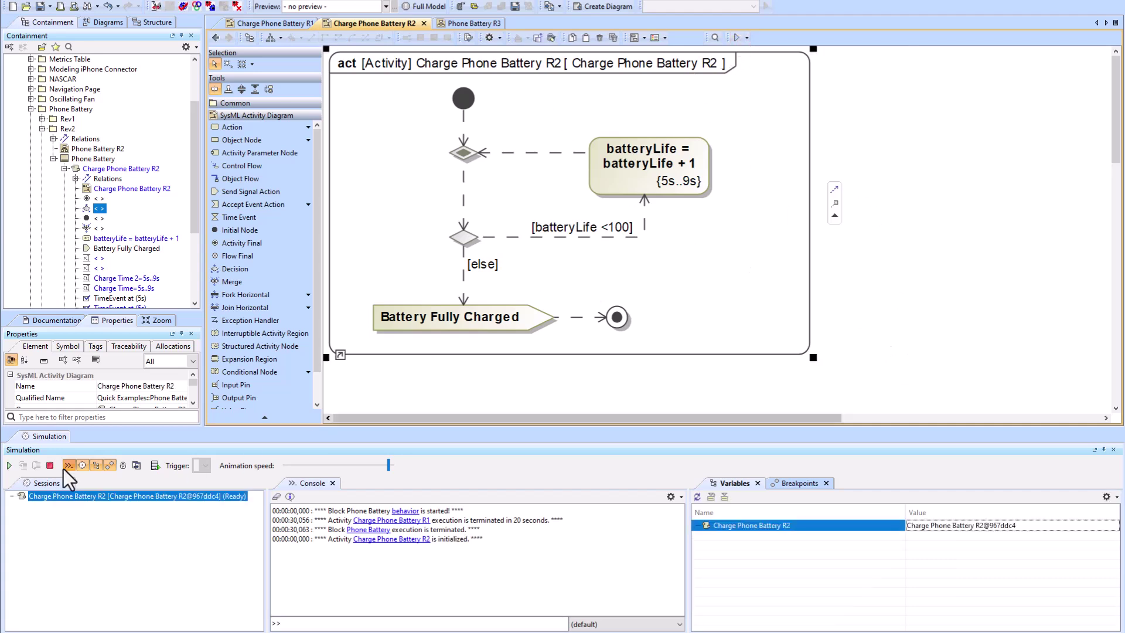
{"action": "left_click", "coordinate": [10, 465]}
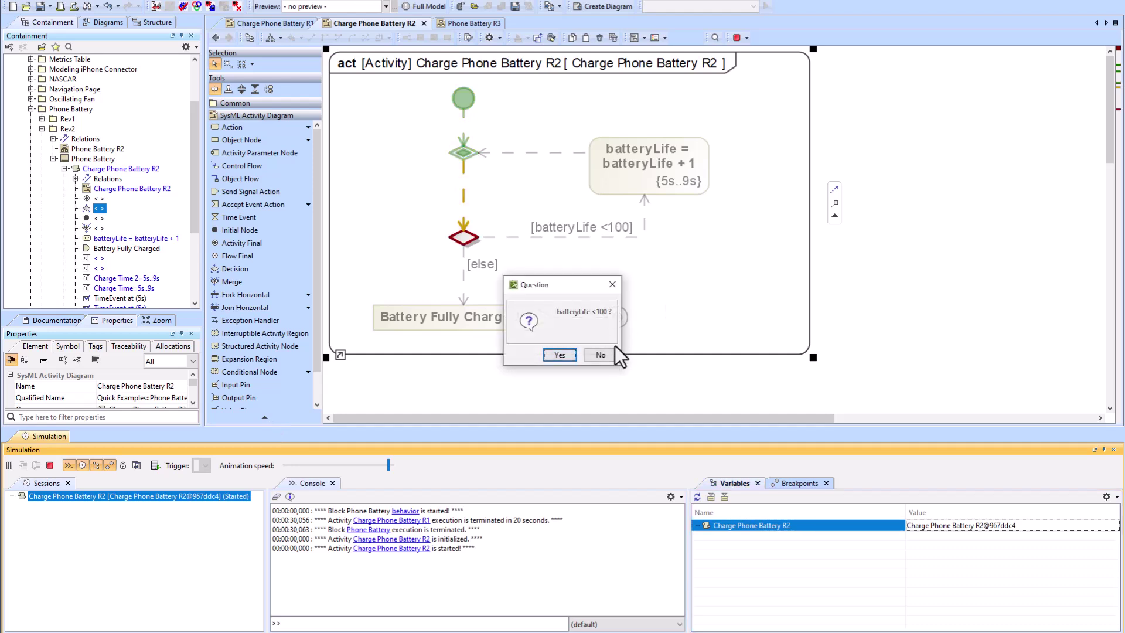
{"action": "left_click", "coordinate": [613, 285]}
- Review the Phone Battery R2 block definition diagram, and start simulating the Charge Phone Battery R2 activity with context
{"action": "left_click", "coordinate": [747, 38]}
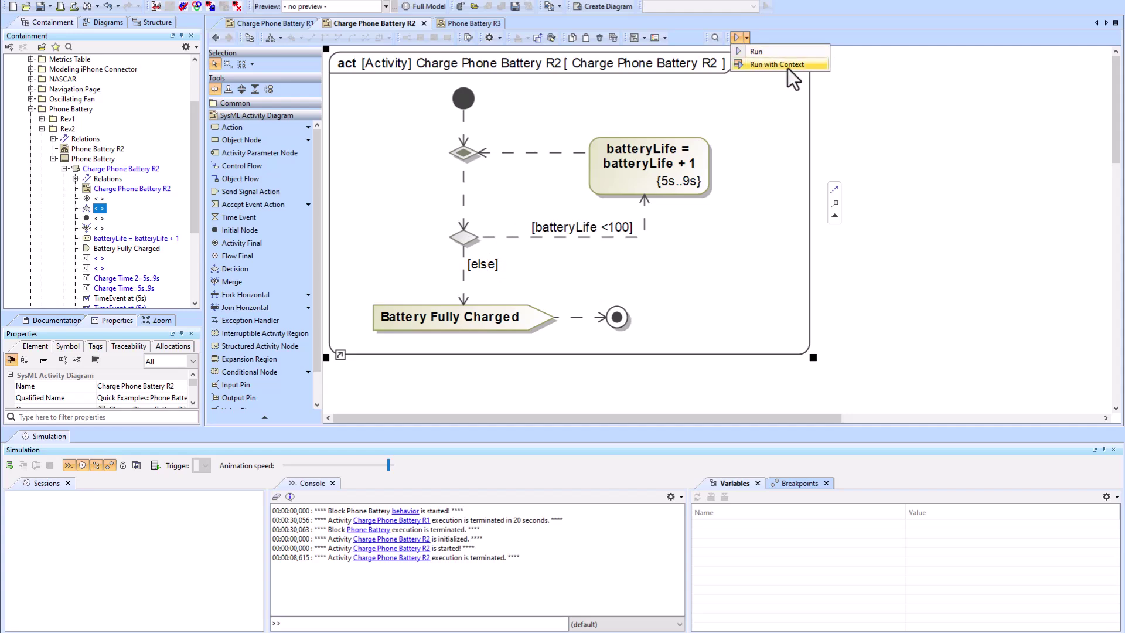
{"action": "left_click", "coordinate": [215, 37]}
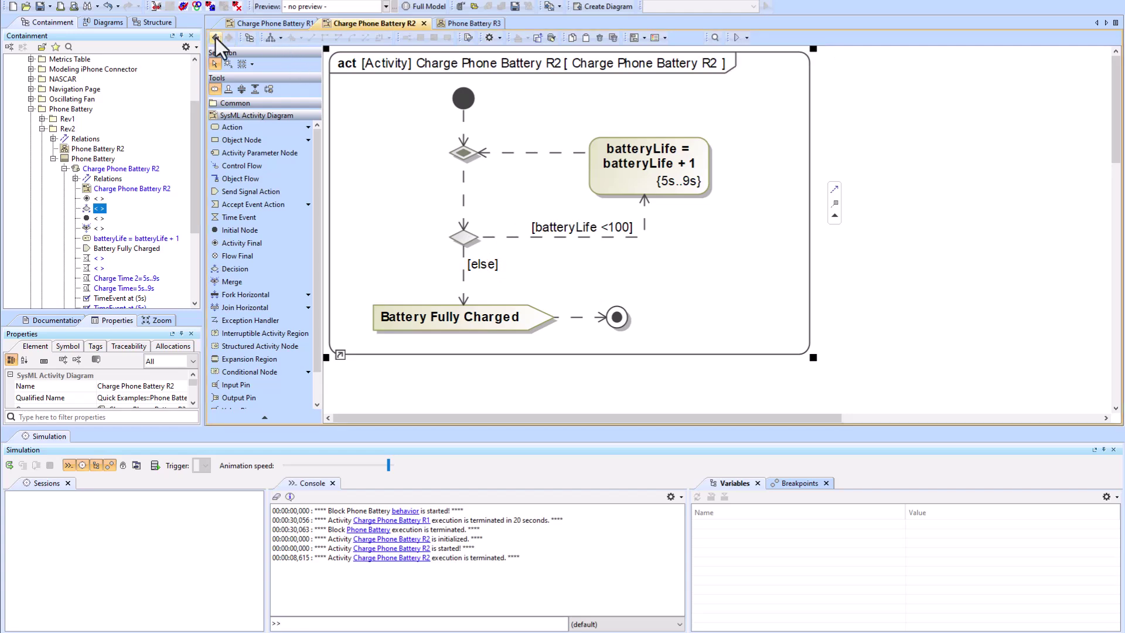
{"action": "left_click", "coordinate": [215, 37]}
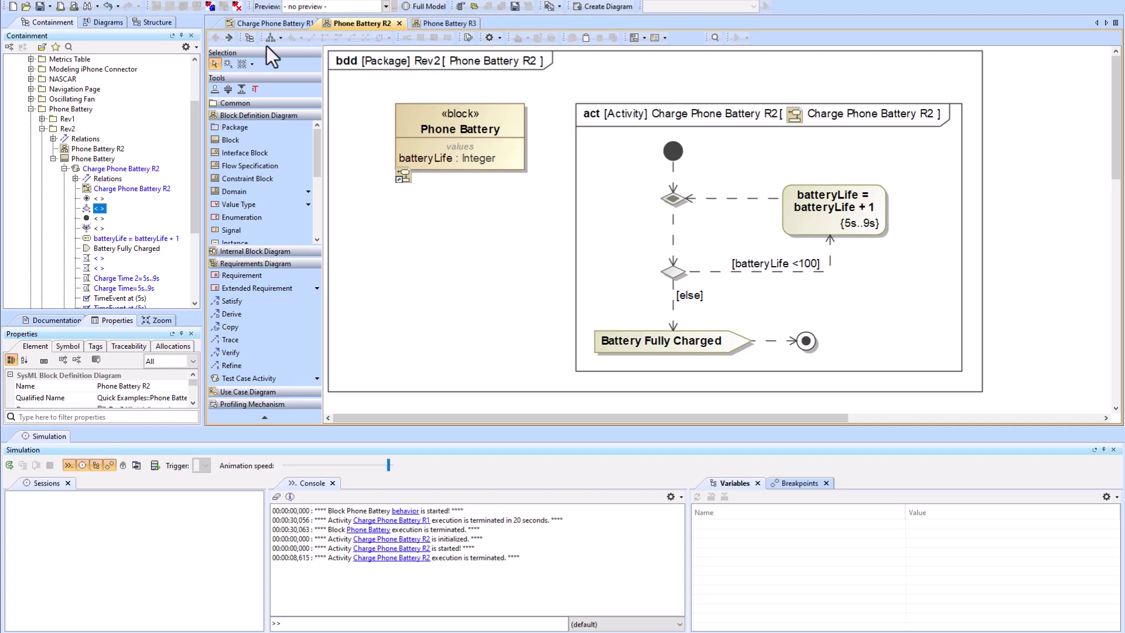
{"action": "left_click", "coordinate": [729, 164]}
{"action": "double_click", "coordinate": [729, 165]}
{"action": "left_click", "coordinate": [746, 38]}
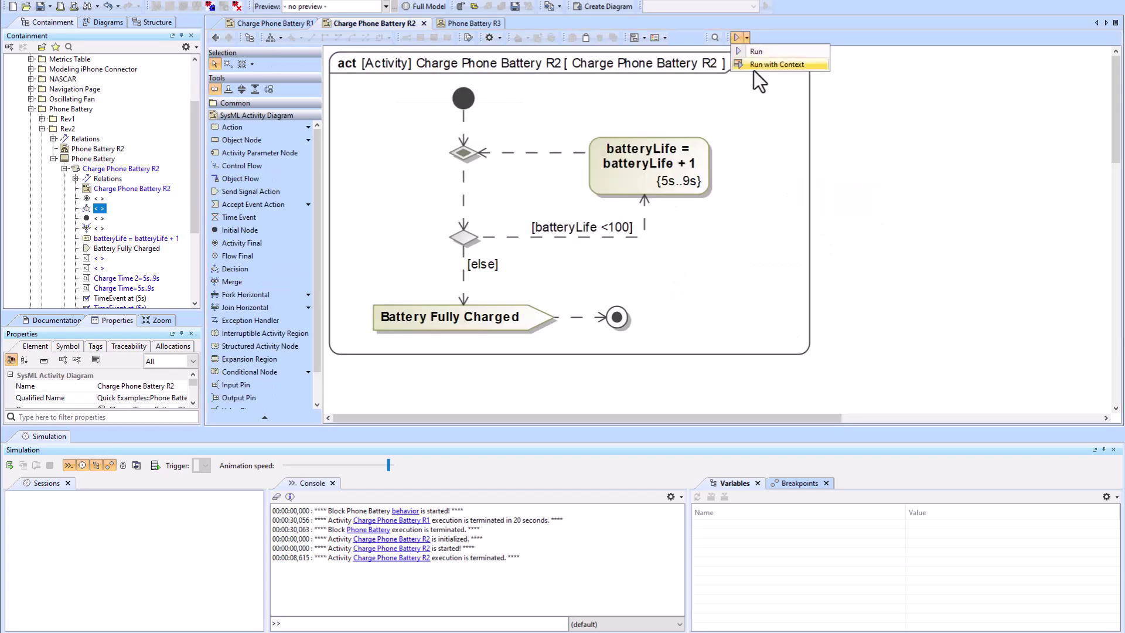
{"action": "left_click", "coordinate": [760, 66]}
{"action": "left_click", "coordinate": [10, 466]}
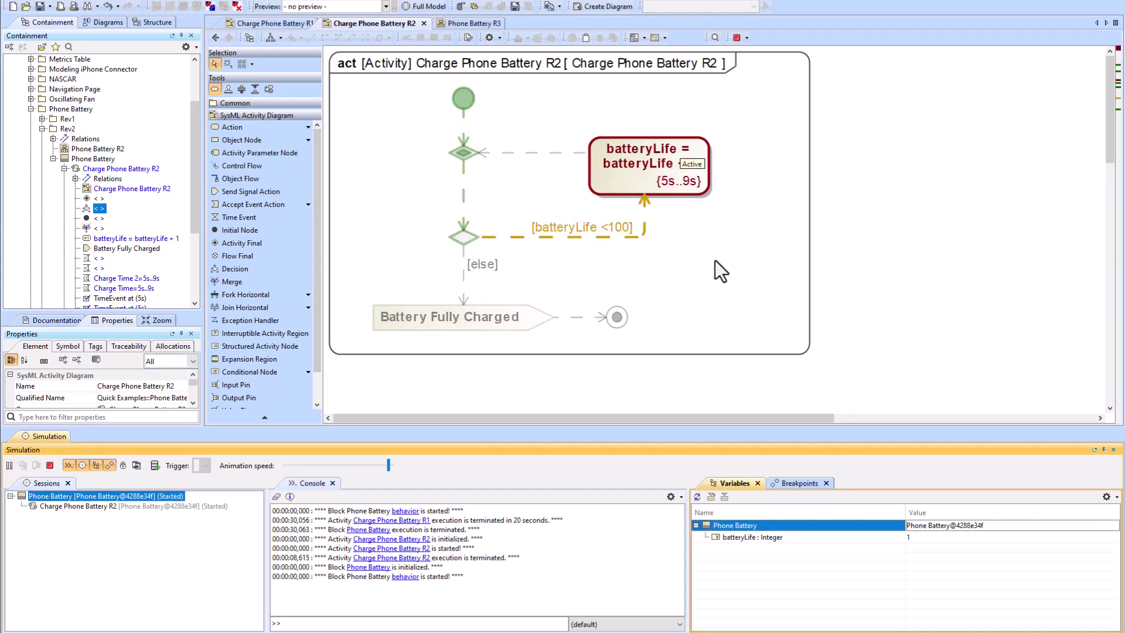
- Show causality and simulation time in the simulation variables, and set the running batteryLife value to 98
{"action": "left_click", "coordinate": [1107, 496]}
{"action": "left_click", "coordinate": [1068, 508]}
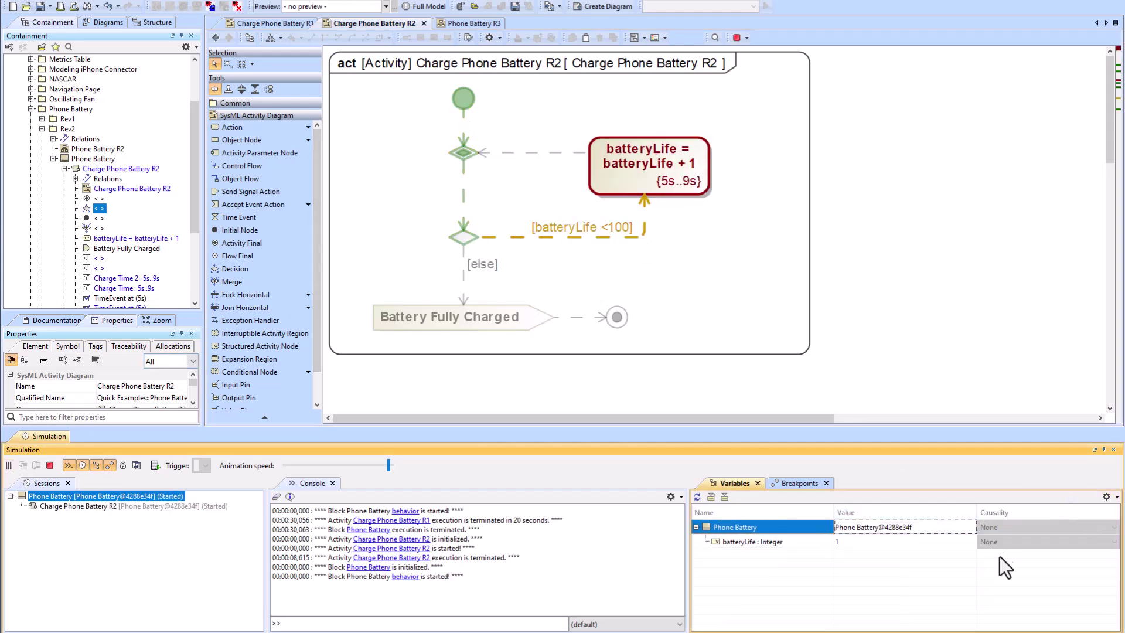
{"action": "left_click", "coordinate": [1107, 496]}
{"action": "left_click", "coordinate": [1092, 523]}
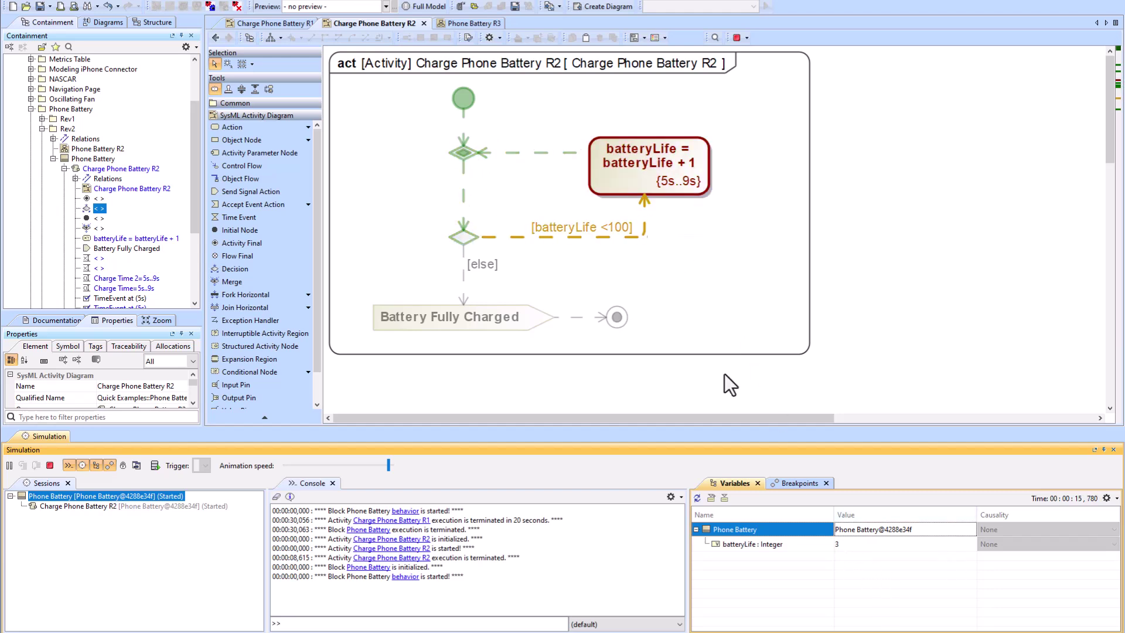
{"action": "left_click", "coordinate": [851, 545]}
{"action": "type", "text": "98"}
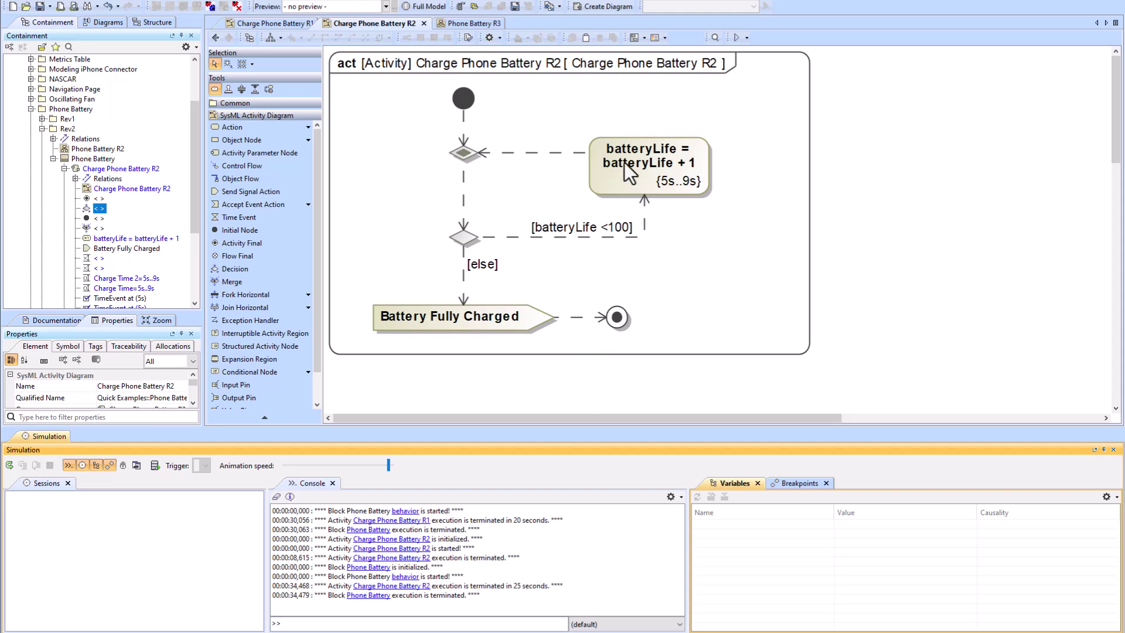
- Add the Name element property to the displayed compartments of the batteryLife increment action
{"action": "left_click", "coordinate": [604, 185]}
{"action": "left_click", "coordinate": [585, 147]}
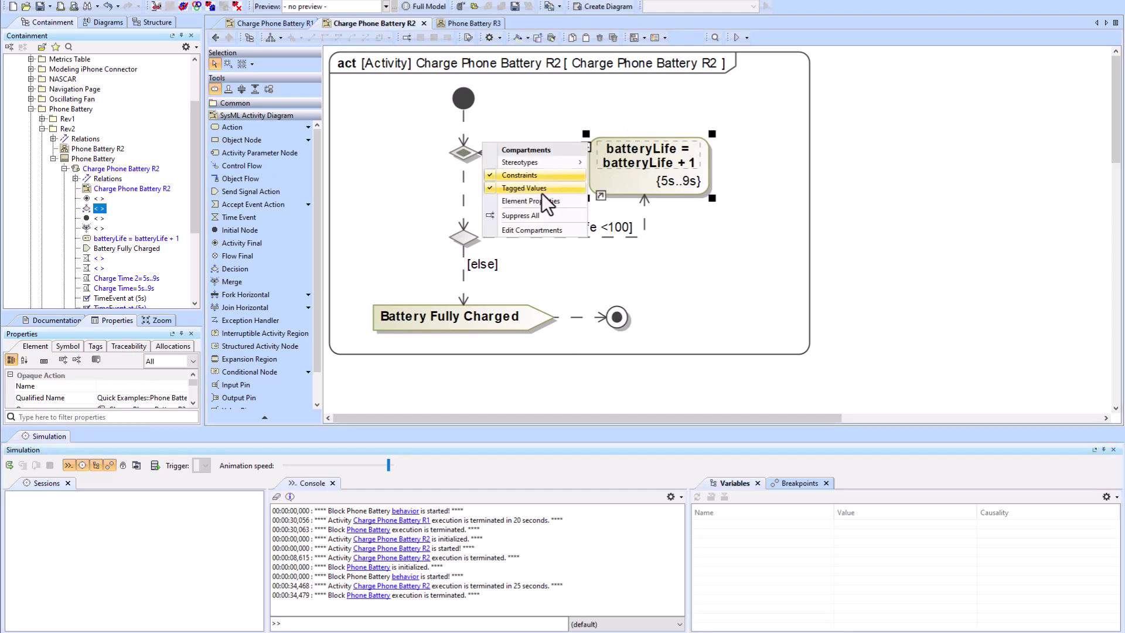
{"action": "left_click", "coordinate": [533, 230]}
{"action": "left_click", "coordinate": [544, 297]}
{"action": "left_click_drag", "start_coordinate": [522, 331], "coordinate": [529, 363]}
{"action": "left_click", "coordinate": [448, 374]}
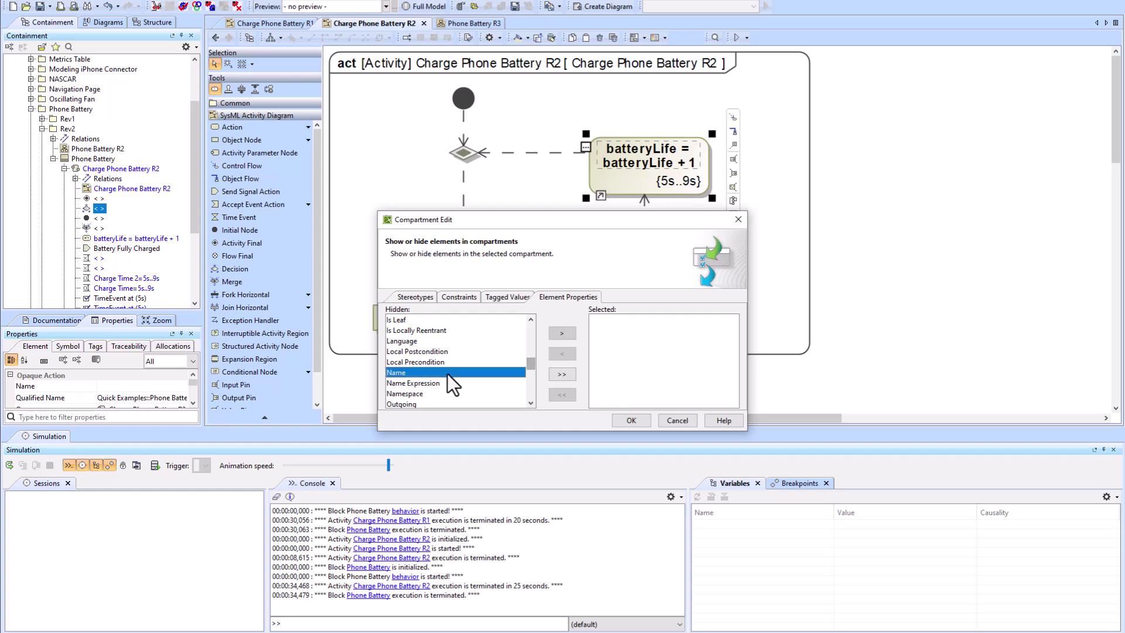
{"action": "left_click", "coordinate": [561, 333]}
{"action": "left_click", "coordinate": [636, 421]}
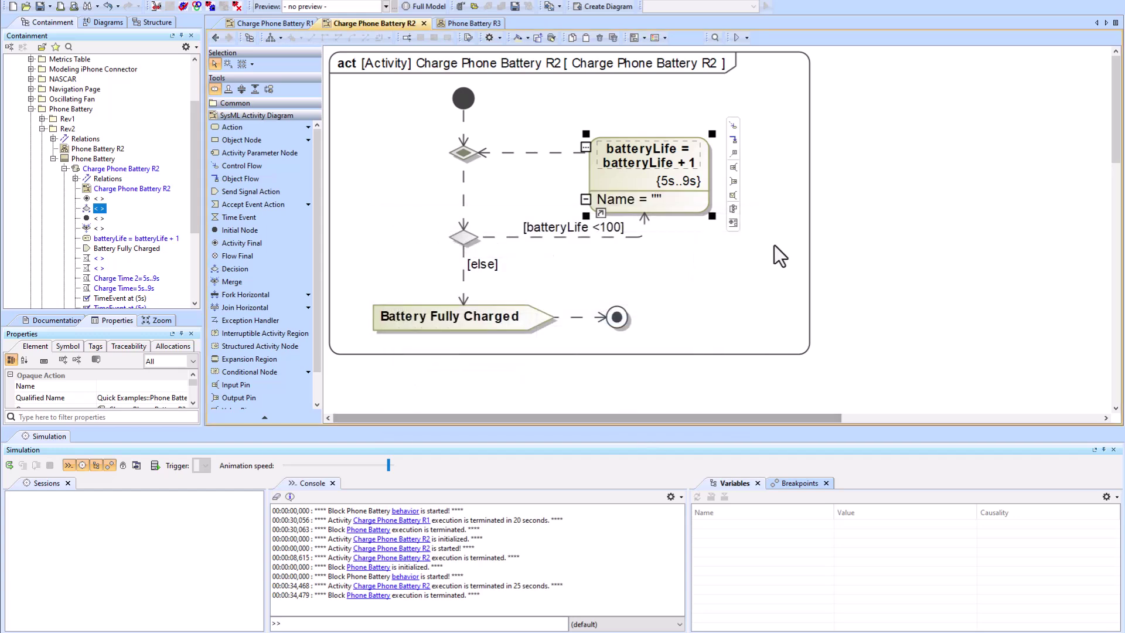
- Inspect the batteryLife increment action's specification, and compare the action with Charge 1% in the Phone Battery R3 diagram
{"action": "double_click", "coordinate": [673, 165]}
{"action": "left_click_drag", "start_coordinate": [693, 119], "coordinate": [730, 245]}
{"action": "left_click", "coordinate": [805, 248]}
{"action": "left_click", "coordinate": [486, 24]}
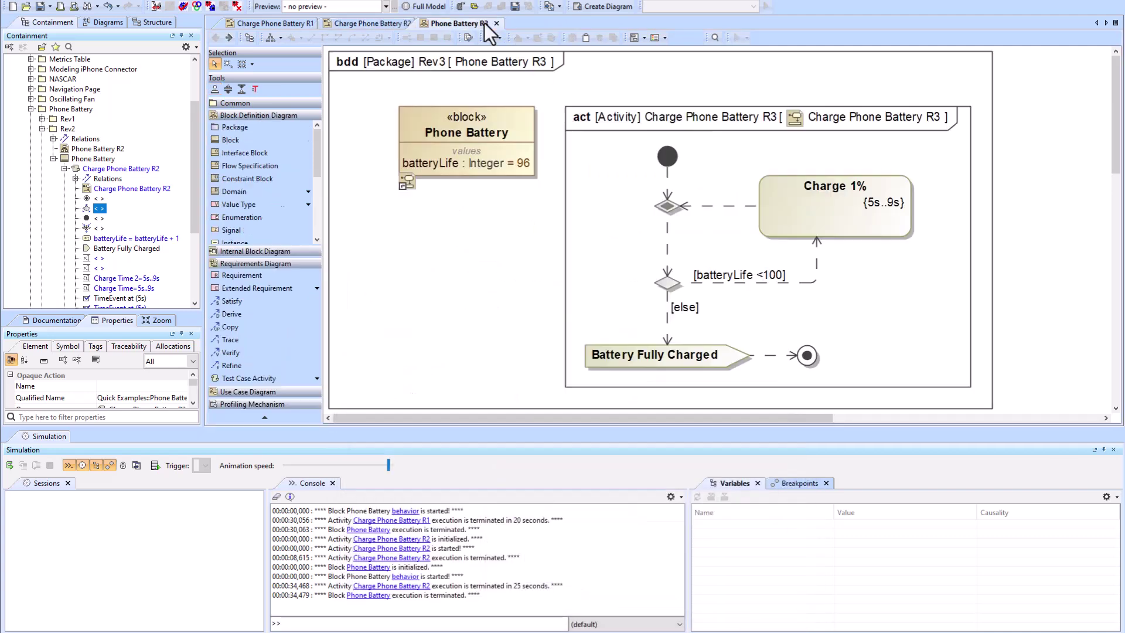
{"action": "left_click", "coordinate": [352, 24]}
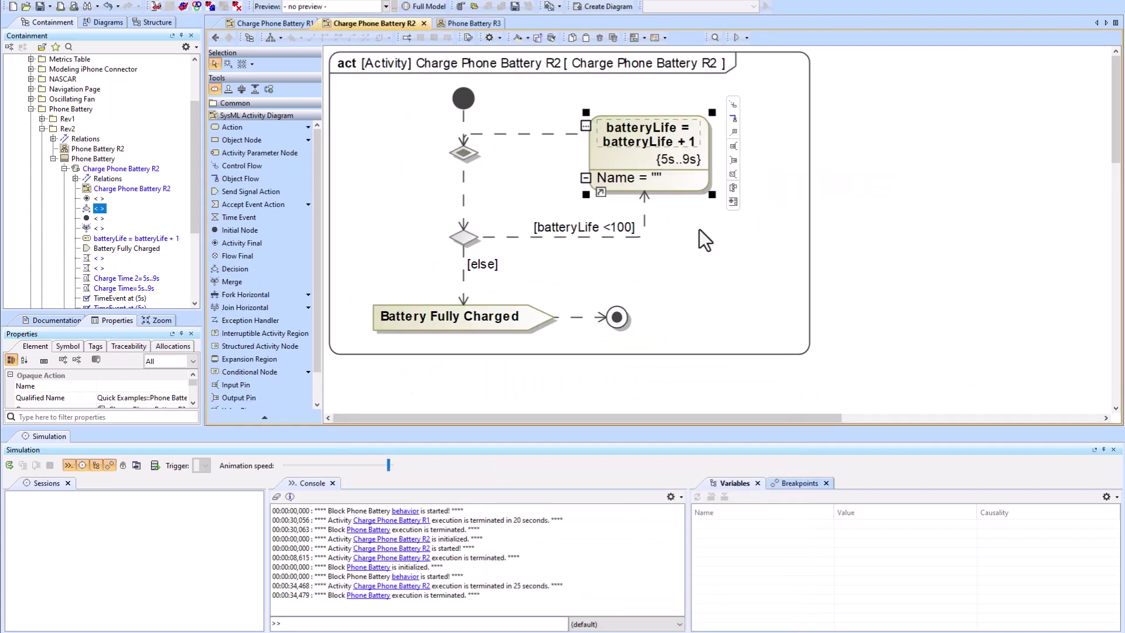
- Name the batteryLife increment opaque action Charge 1%, and enlarge its symbol to fit the name
{"action": "double_click", "coordinate": [660, 153]}
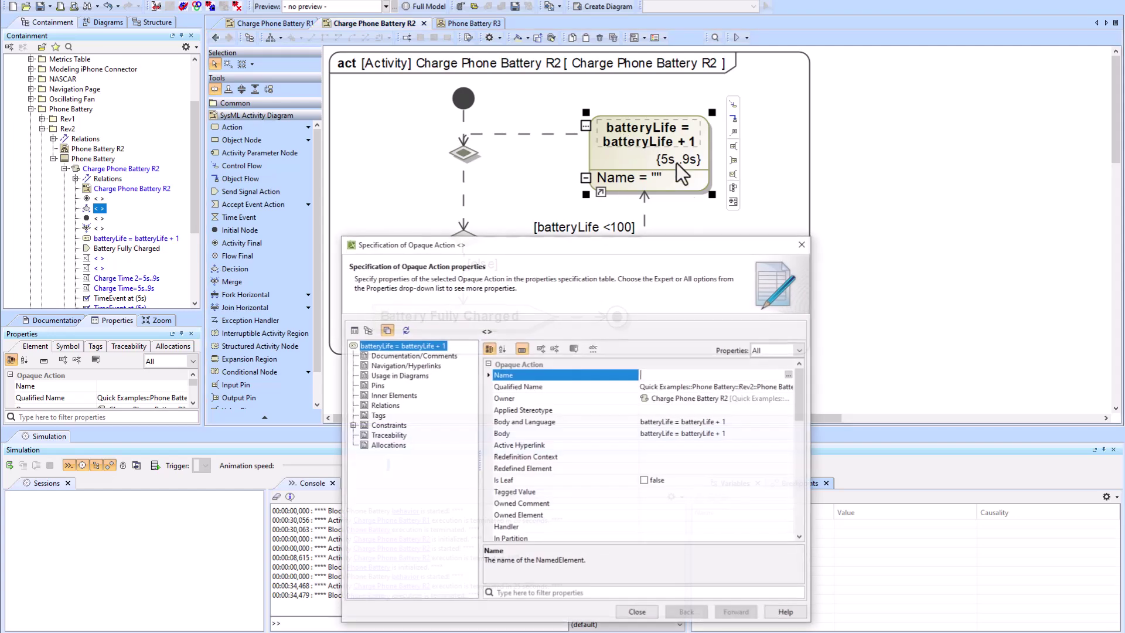
{"action": "type", "text": "Charge 1"}
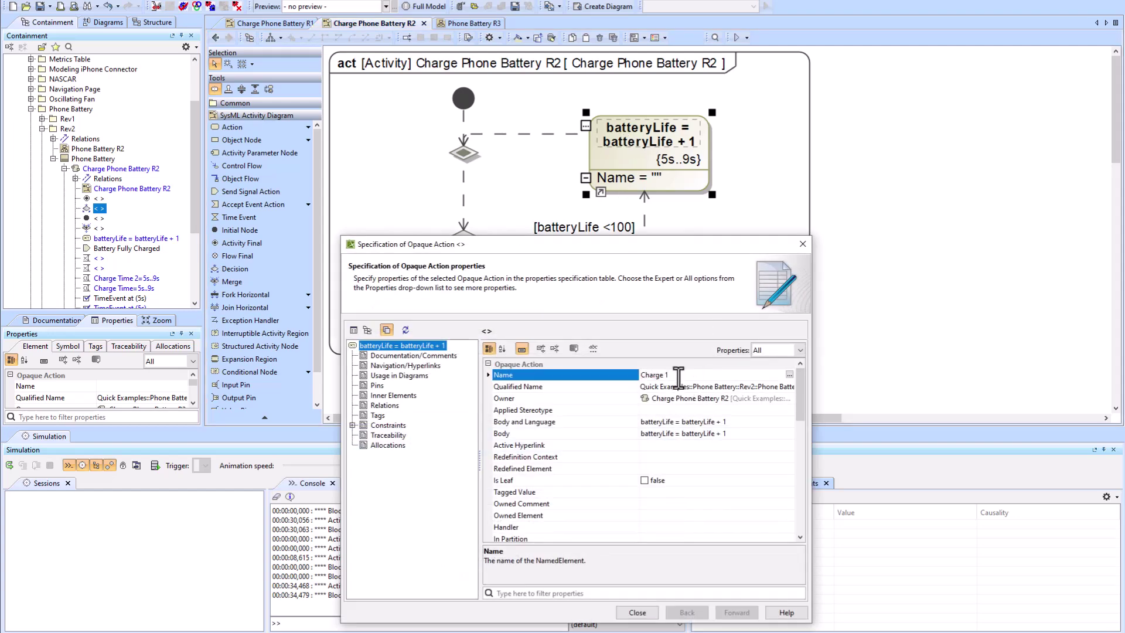
{"action": "type", "text": "%"}
{"action": "left_click", "coordinate": [638, 613]}
{"action": "left_click_drag", "start_coordinate": [712, 194], "coordinate": [742, 201]}
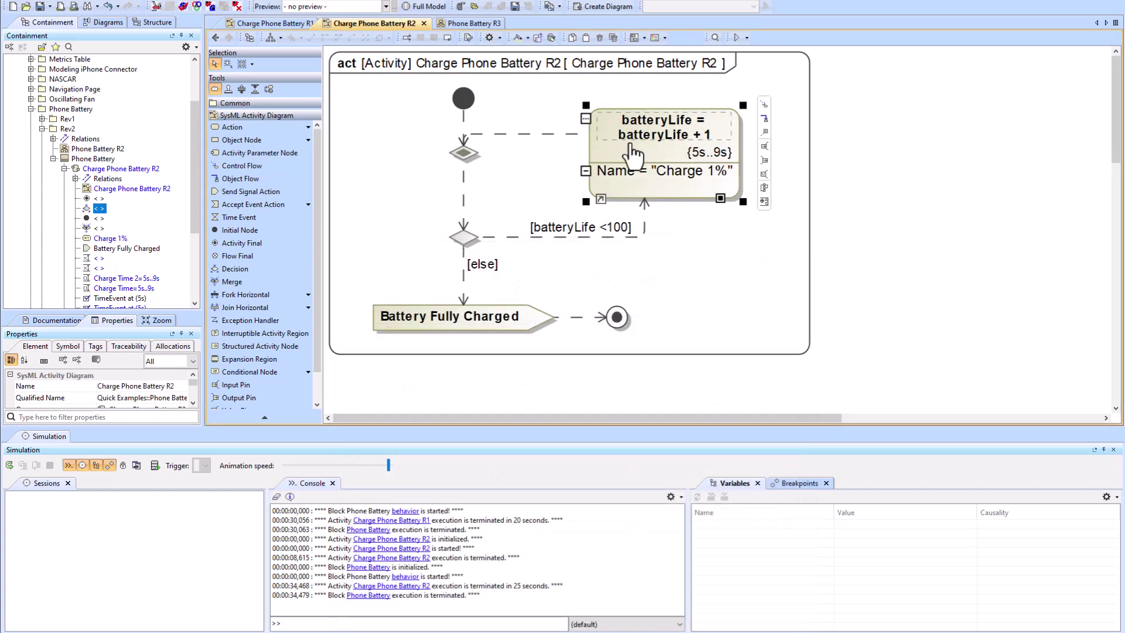
- Hide the action's Name property compartment, and set its symbol's Name Display Mode to Show Action Name
{"action": "left_click", "coordinate": [585, 120]}
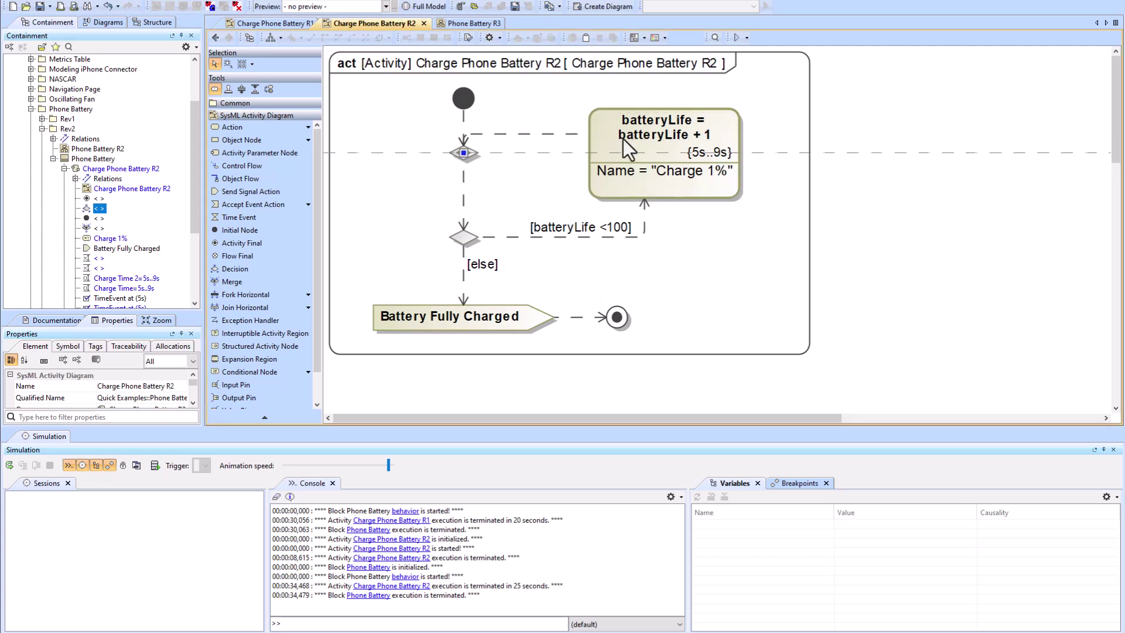
{"action": "left_click", "coordinate": [585, 170]}
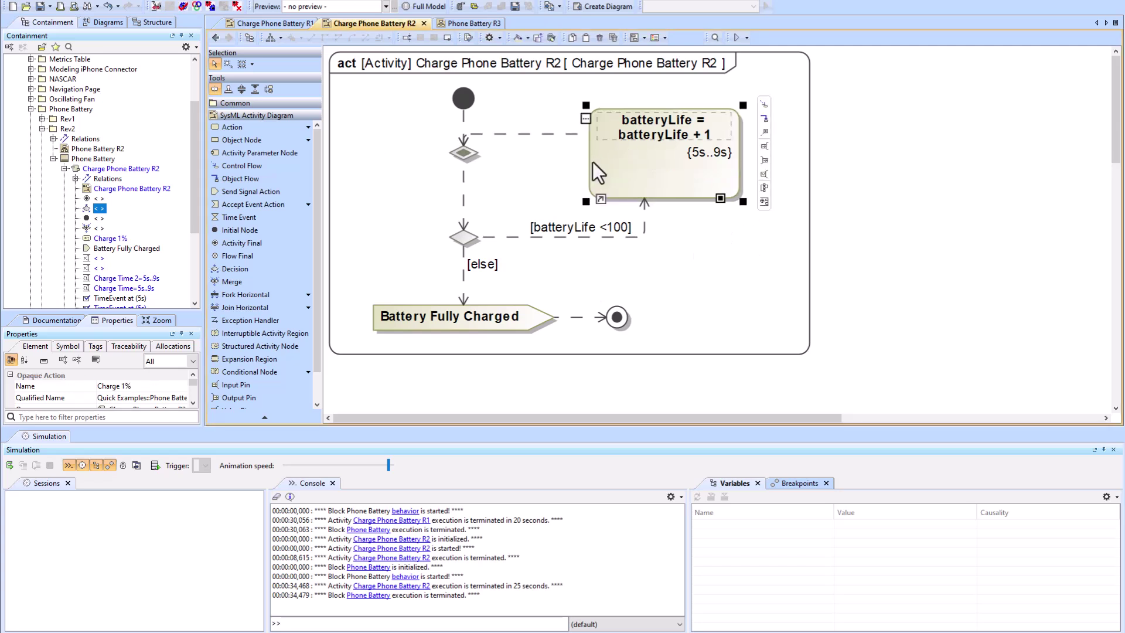
{"action": "right_click", "coordinate": [666, 180]}
{"action": "left_click", "coordinate": [706, 201]}
{"action": "left_click_drag", "start_coordinate": [747, 87], "coordinate": [928, 76]}
{"action": "left_click_drag", "start_coordinate": [1047, 203], "coordinate": [1053, 275]}
{"action": "left_click", "coordinate": [942, 323]}
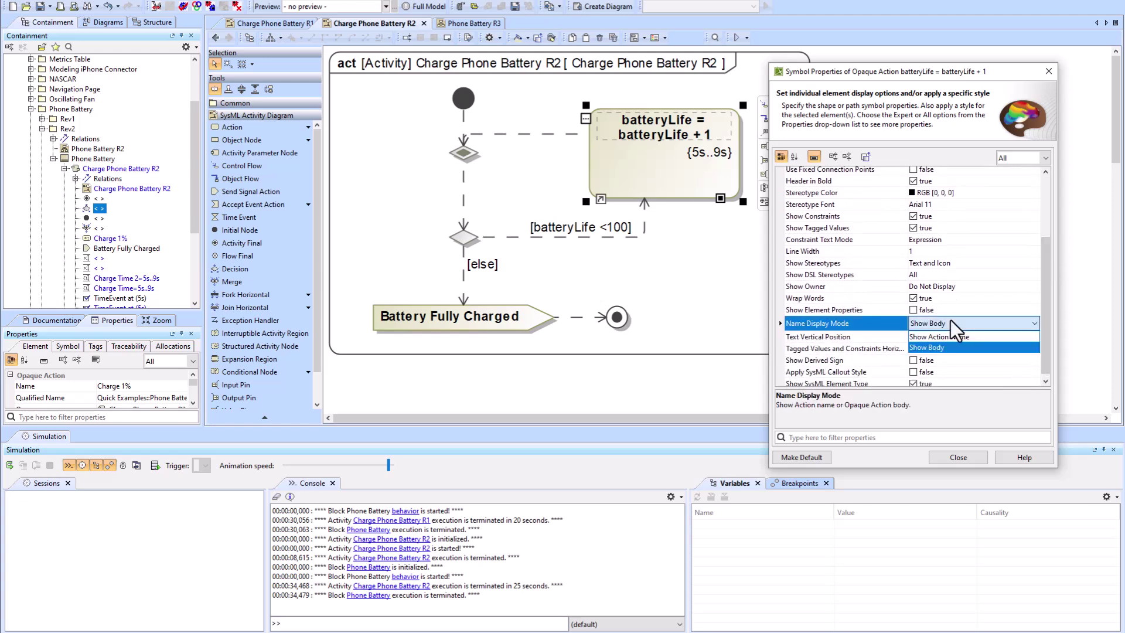
{"action": "left_click", "coordinate": [951, 336]}
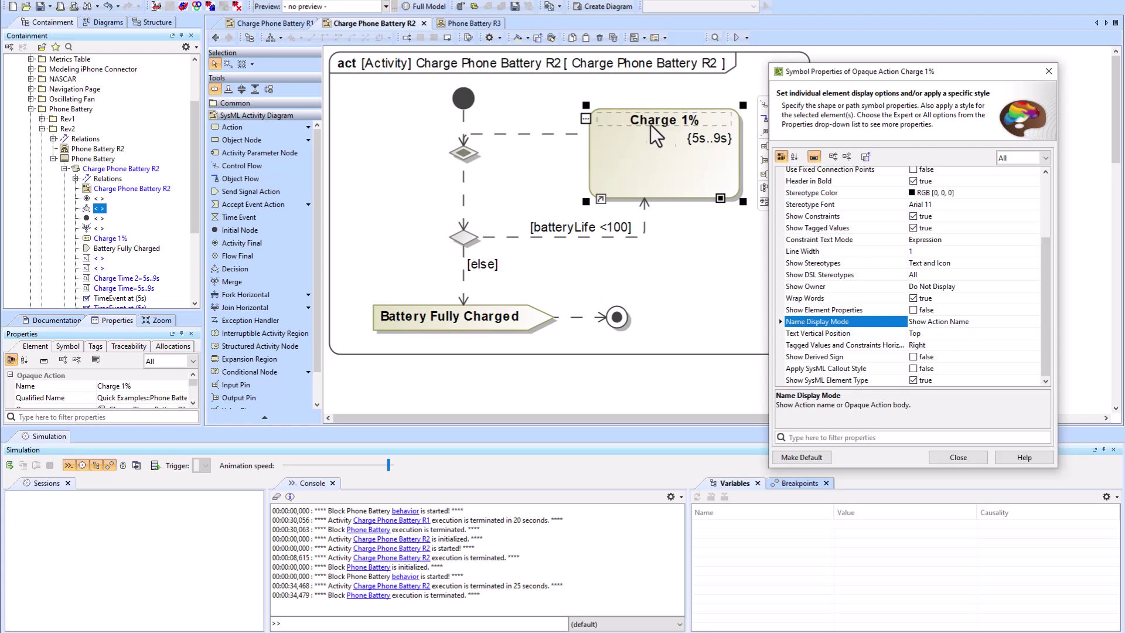
- Switch the action's Name Display Mode to Show Body for comparison, and restore Show Action Name
{"action": "left_click", "coordinate": [962, 326]}
{"action": "left_click", "coordinate": [945, 346]}
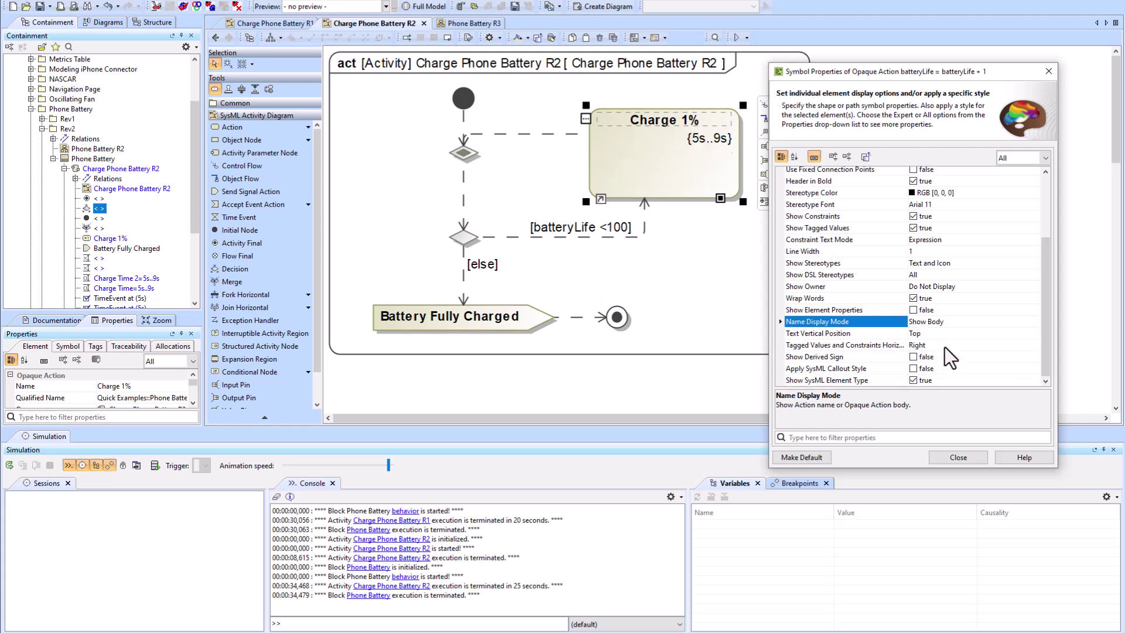
{"action": "left_click", "coordinate": [951, 322]}
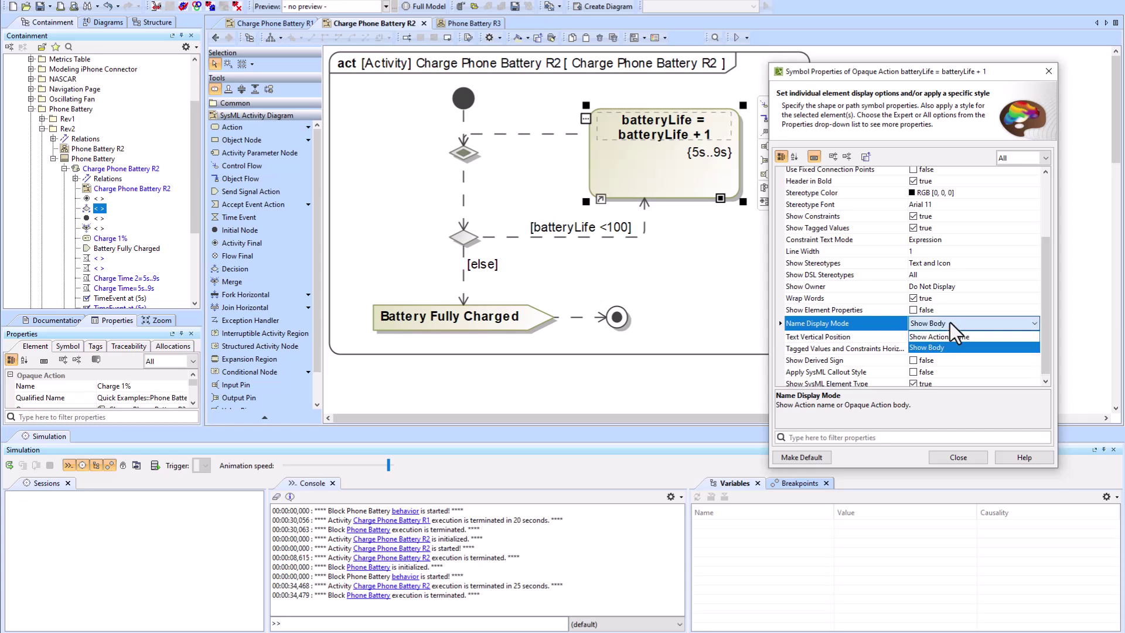
{"action": "left_click", "coordinate": [948, 336]}
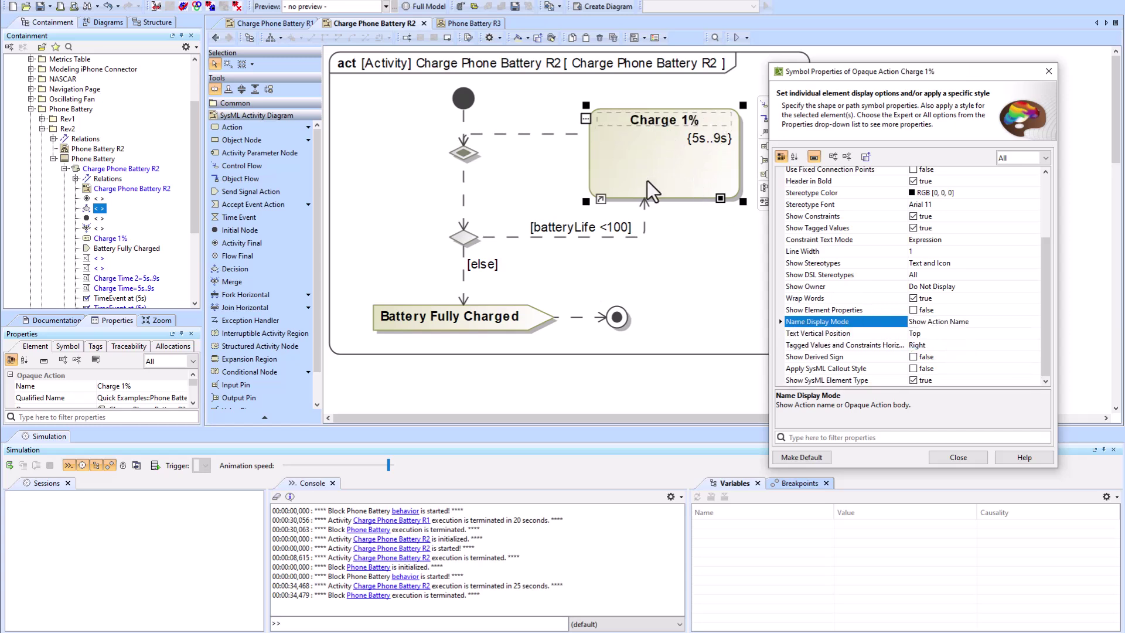
{"action": "left_click", "coordinate": [960, 456]}
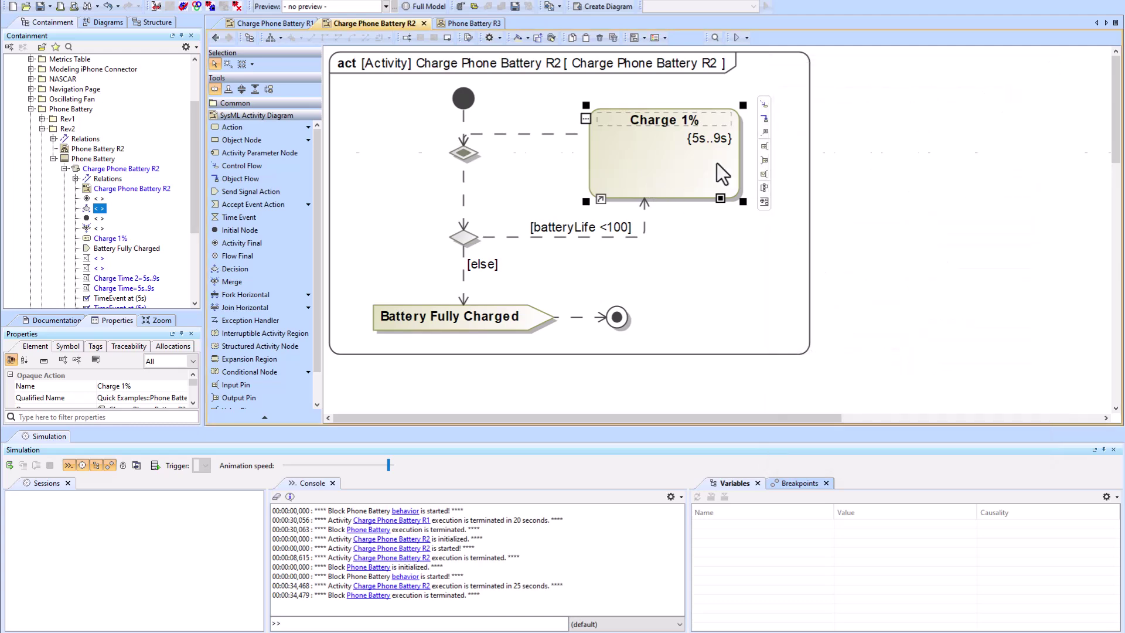
- Shrink the Charge 1% action to fit its name and duration constraint in the R2 activity diagram
{"action": "left_click_drag", "start_coordinate": [722, 193], "coordinate": [653, 159]}
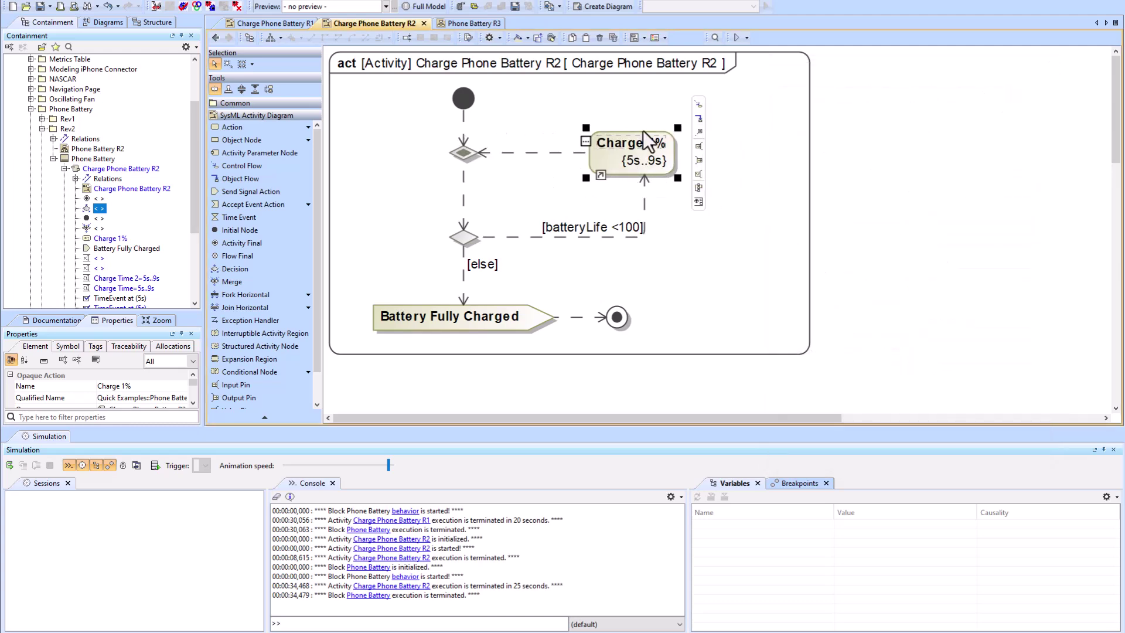
{"action": "left_click", "coordinate": [733, 360]}
{"action": "left_click", "coordinate": [795, 354]}
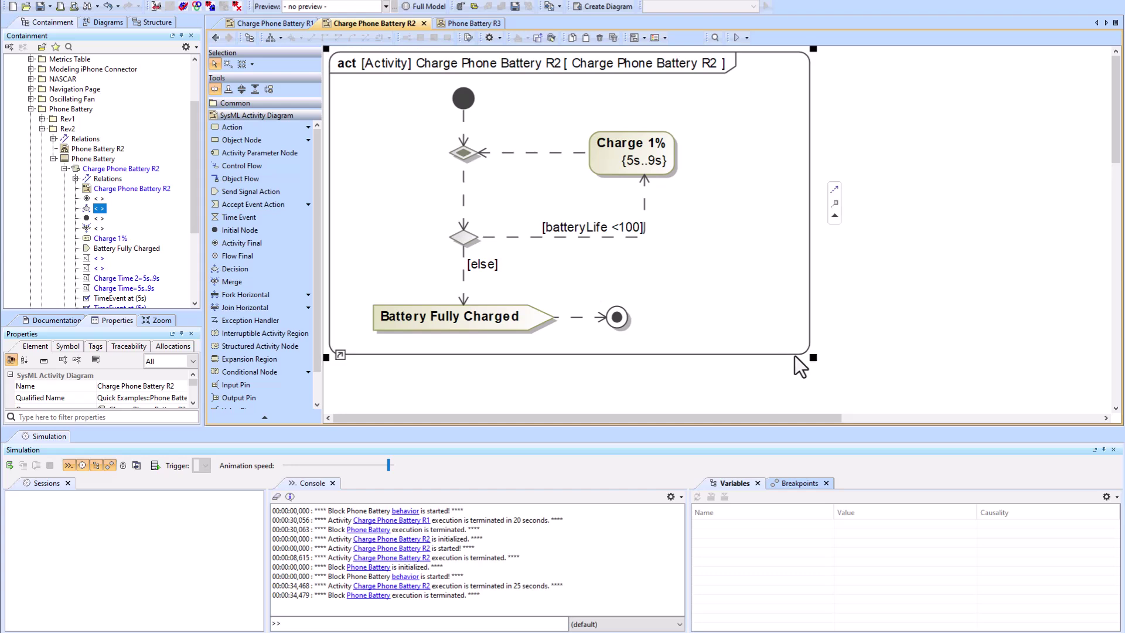
- Review the available action types, including Opaque Action, and compare the R2 activity with the Phone Battery R3 diagram
{"action": "left_click", "coordinate": [308, 128]}
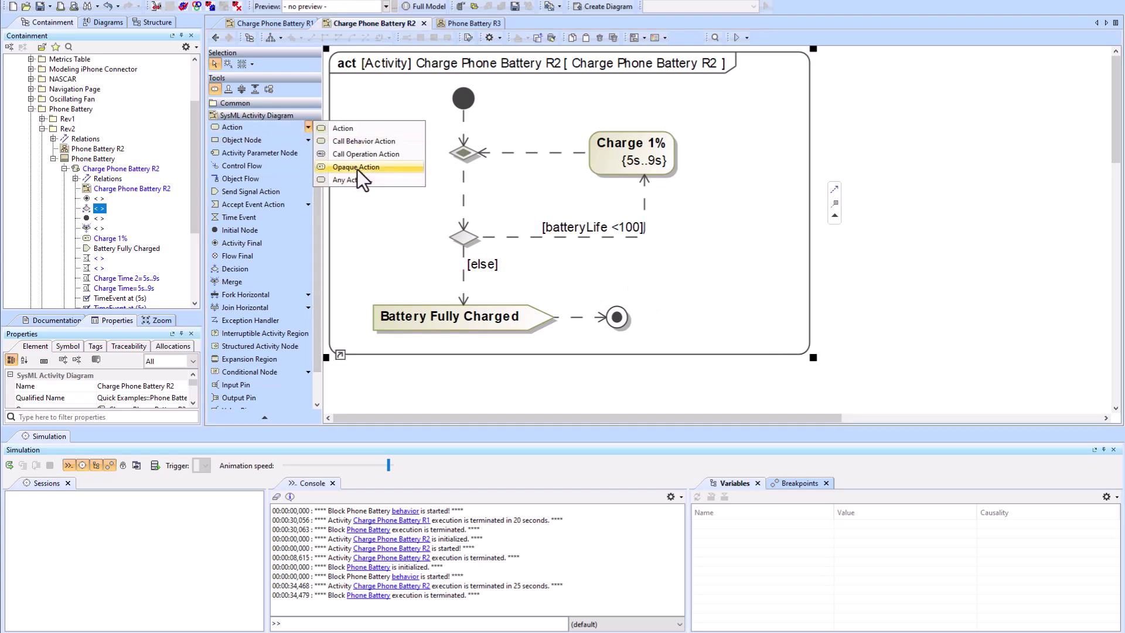
{"action": "left_click", "coordinate": [388, 221]}
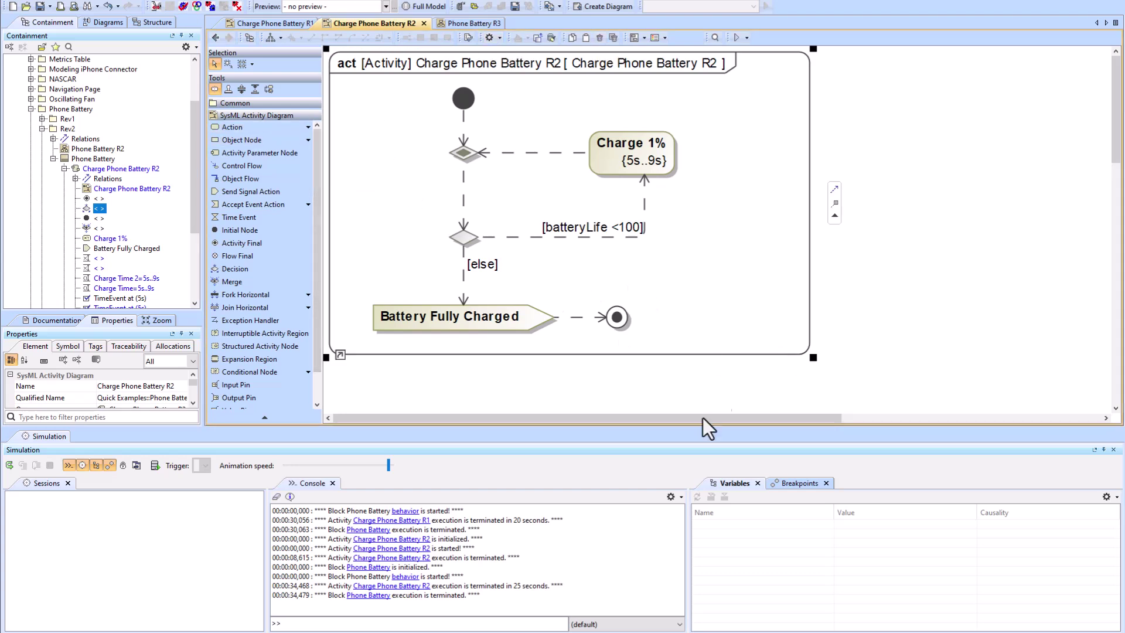
{"action": "left_click", "coordinate": [473, 23]}
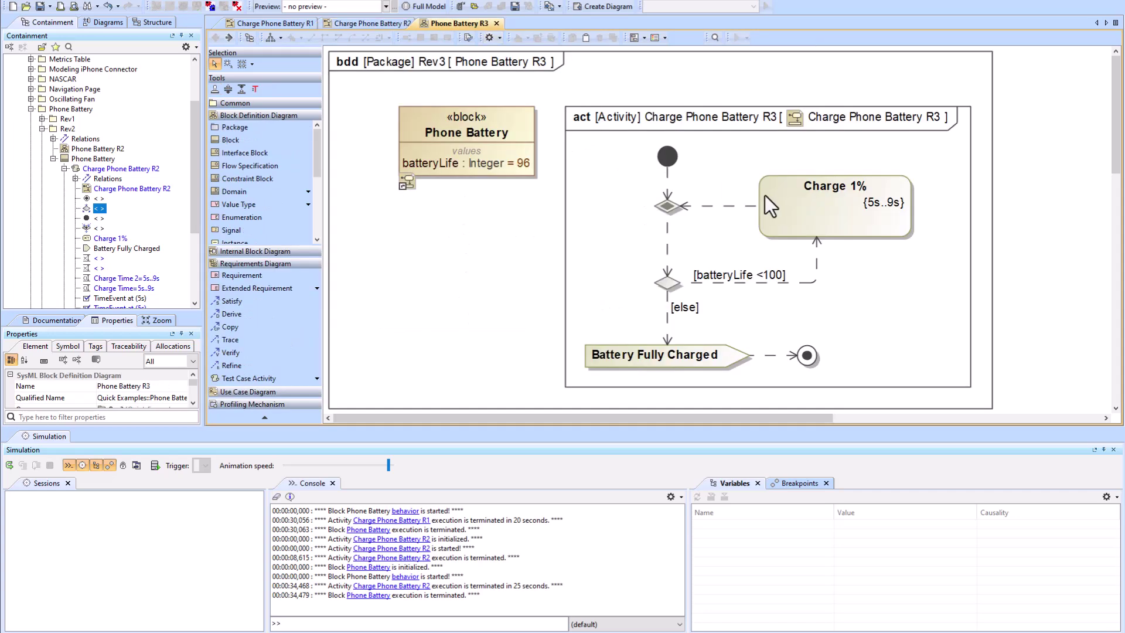
{"action": "left_click", "coordinate": [368, 23]}
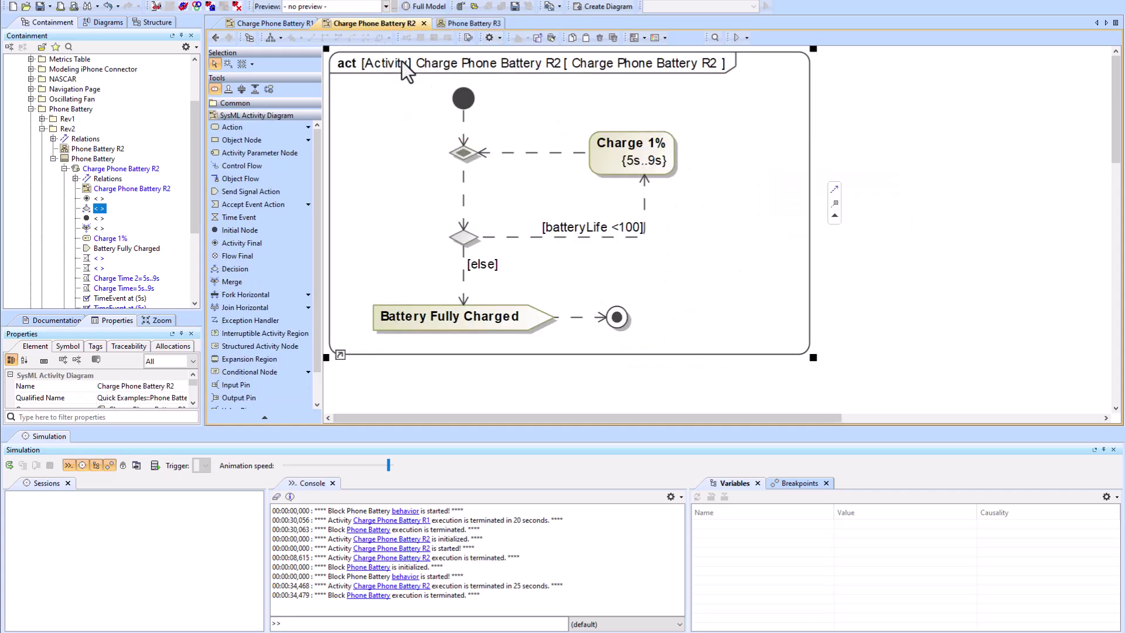